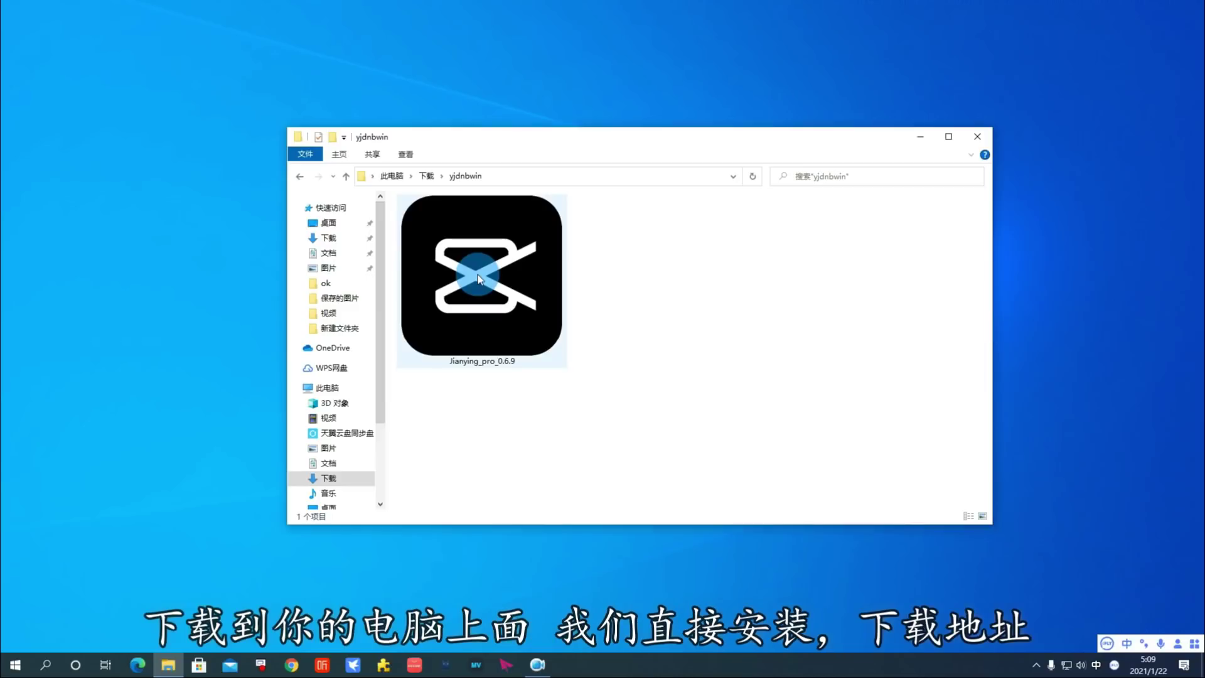
# Let the intro finish on the yjdnbwin folder showing the Jianying_pro_0.6.9 installer
pyautogui.moveTo(478, 278)
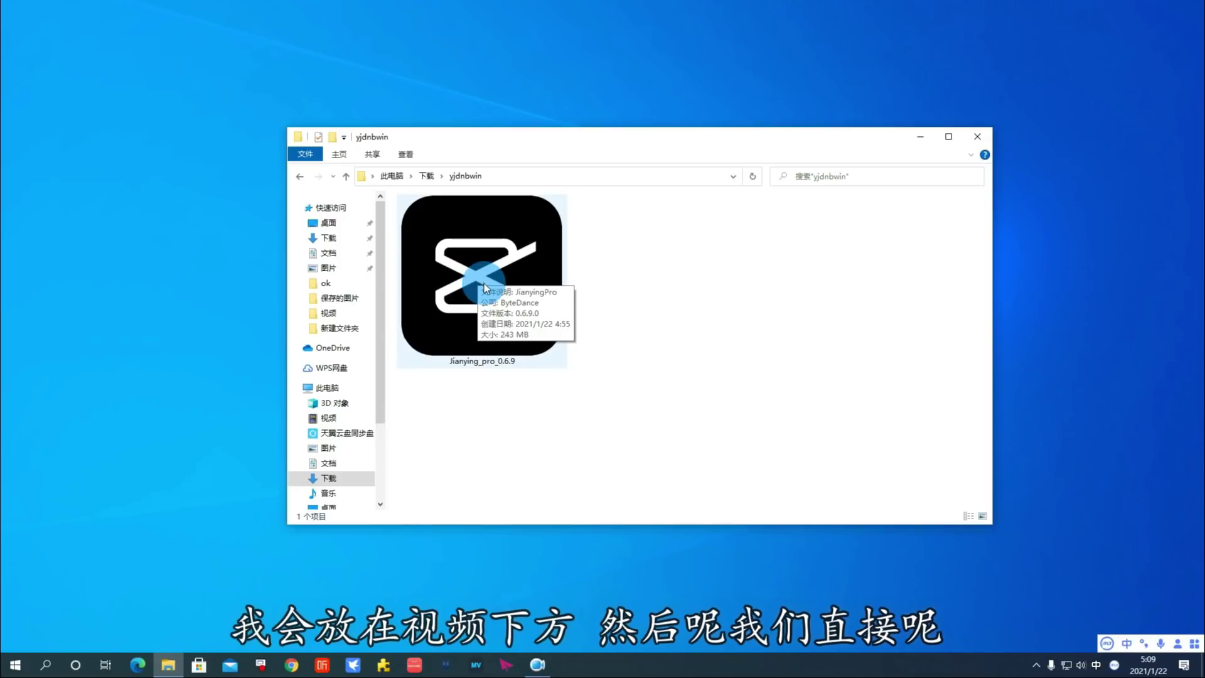
# Run the Jianying_pro_0.6.9 installer from the yjdnbwin folder
pyautogui.doubleClick(484, 284)
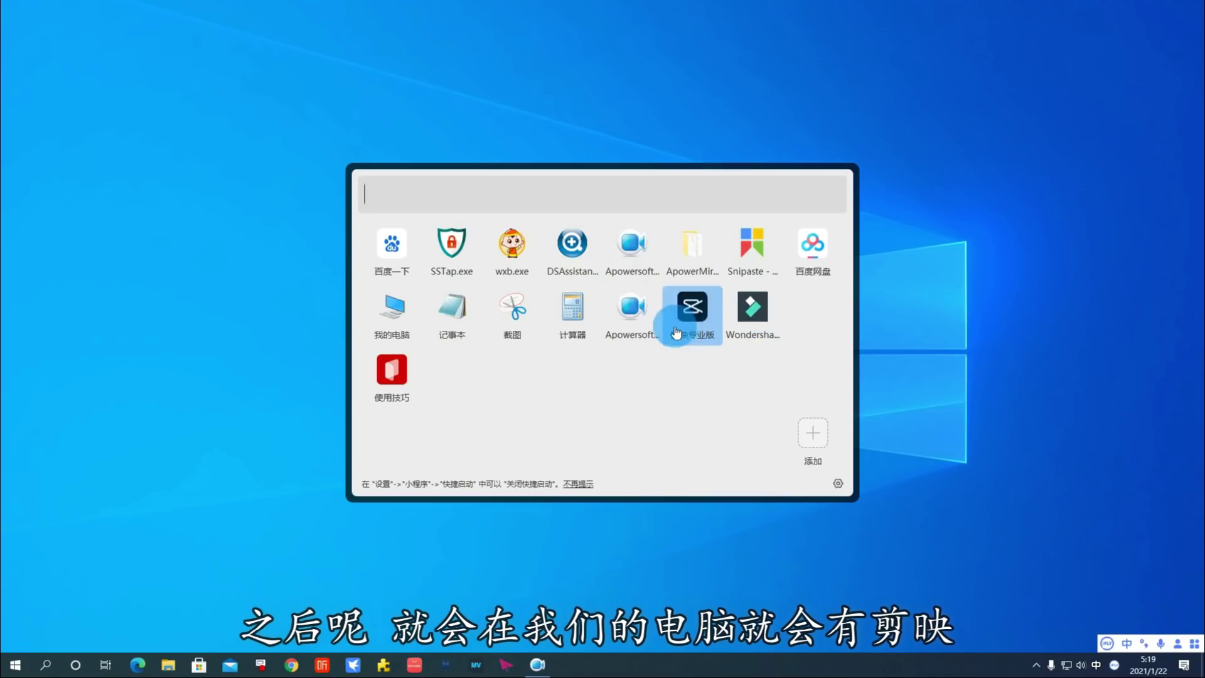
pyautogui.click(703, 333)
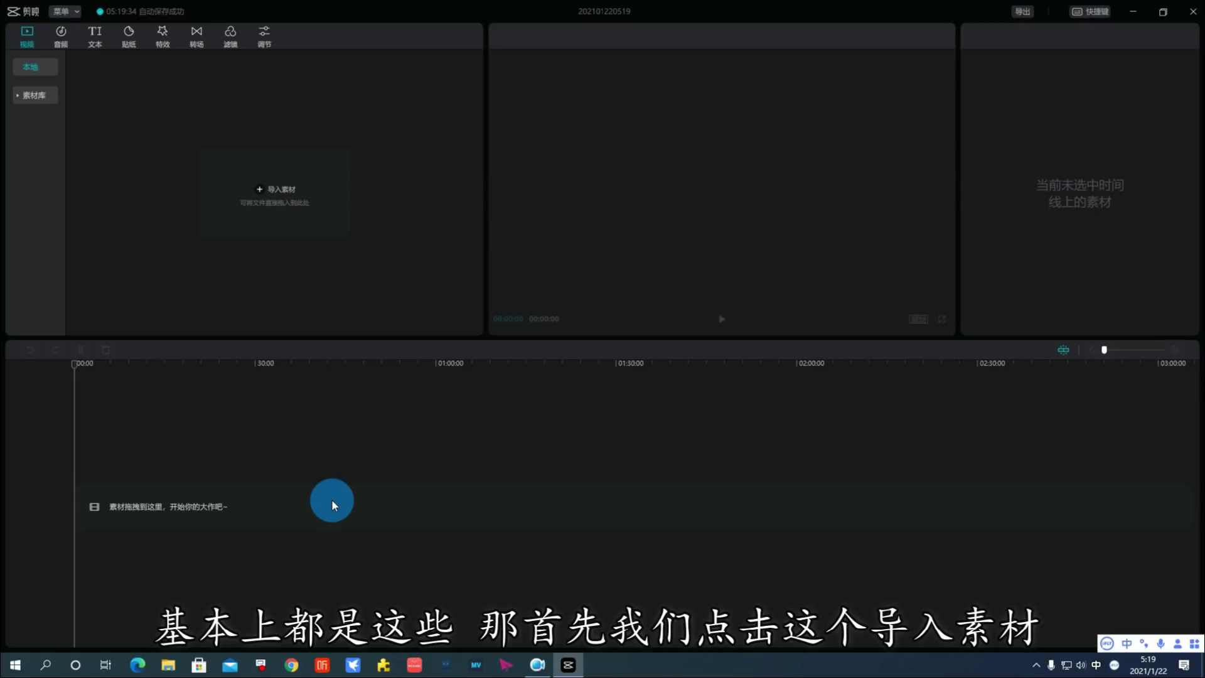
# Import the Wuta_20210122_125448 video and add it to the timeline
pyautogui.click(268, 196)
pyautogui.click(158, 140)
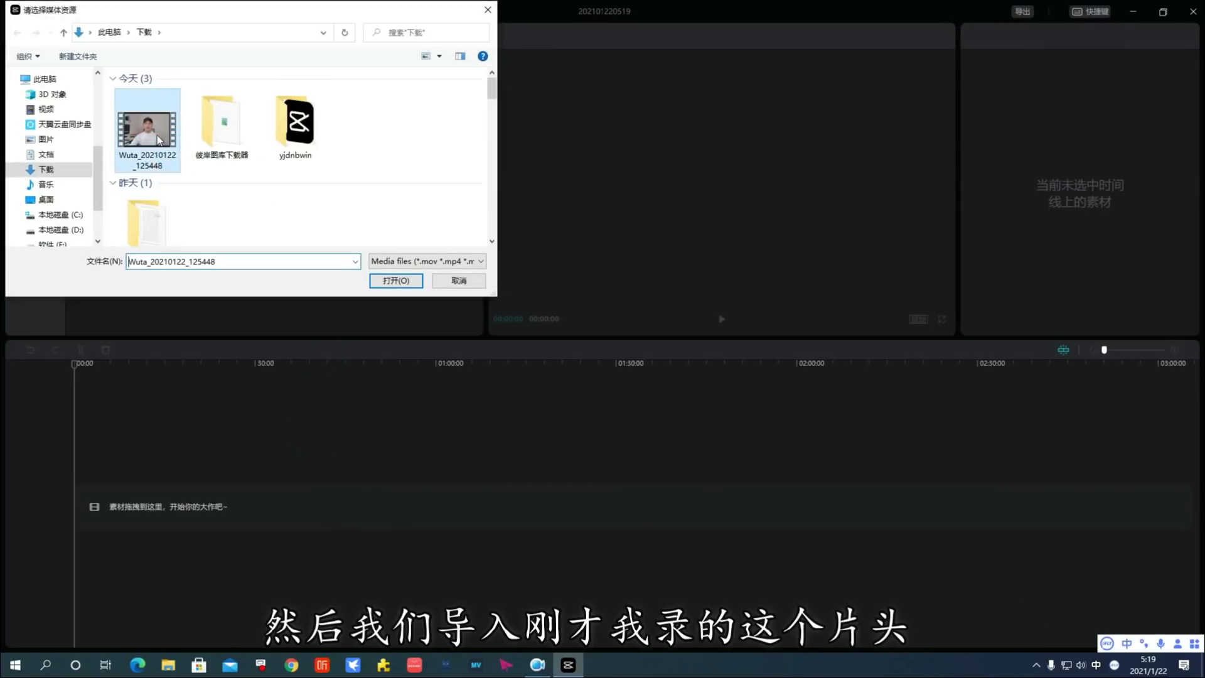
pyautogui.doubleClick(158, 139)
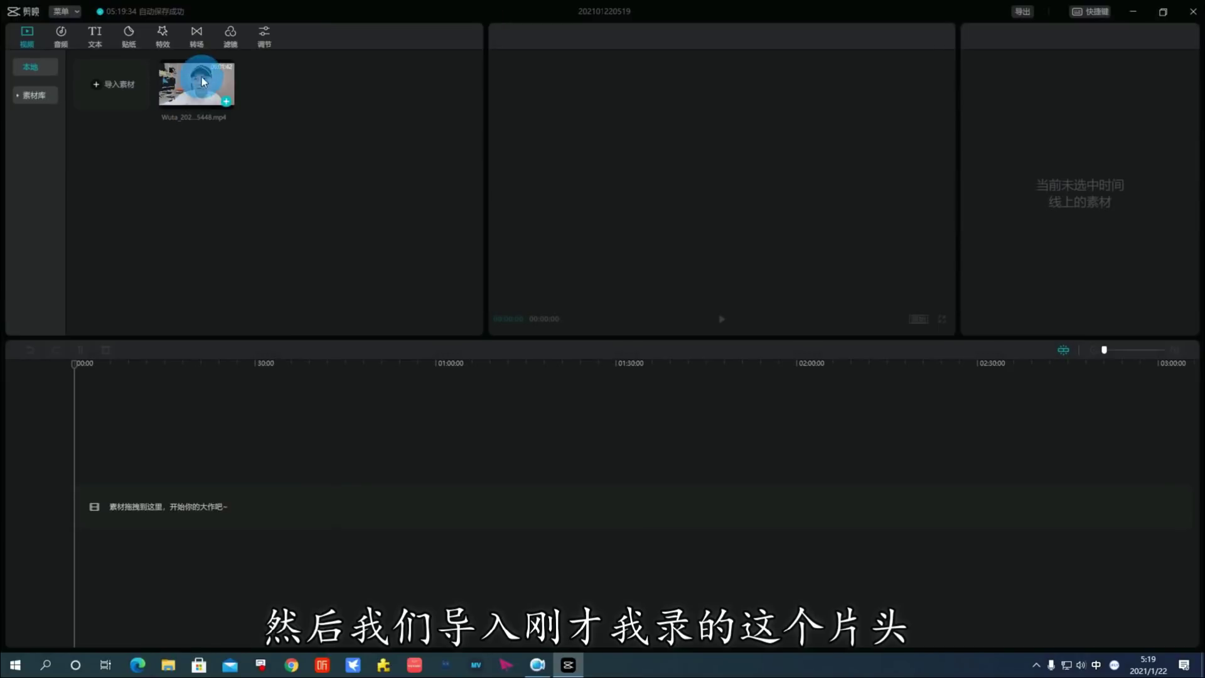
pyautogui.click(226, 102)
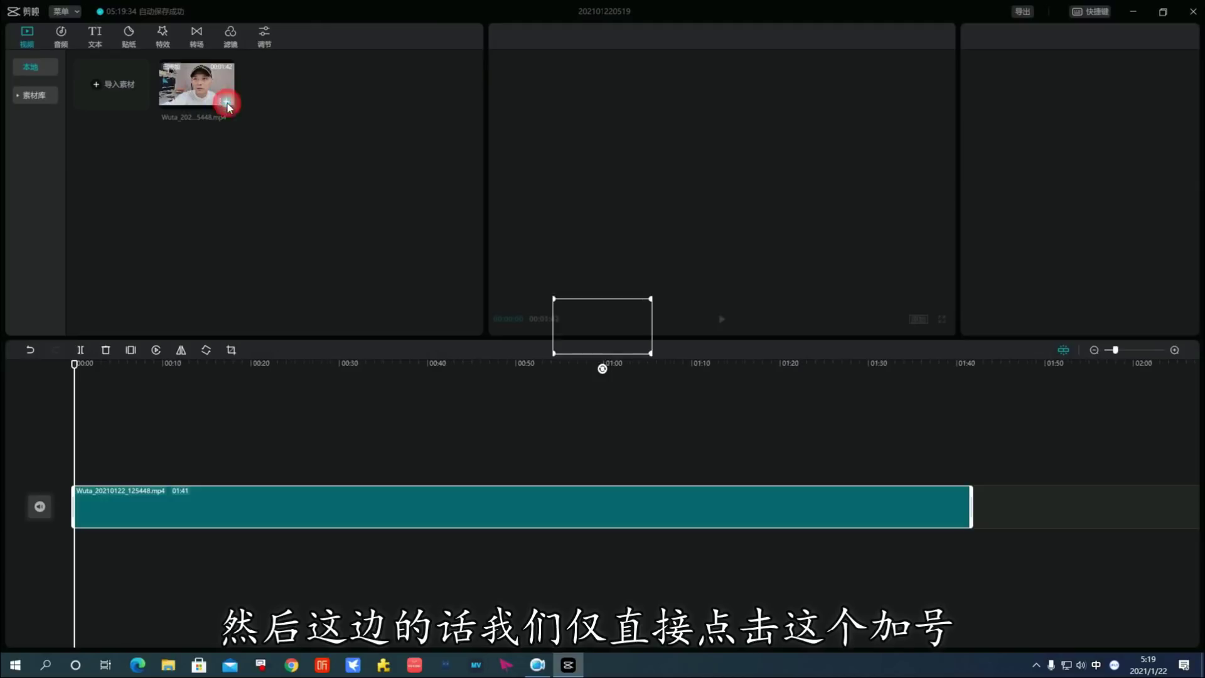
# Rotate the clip back upright and split it at 00:14
pyautogui.click(204, 352)
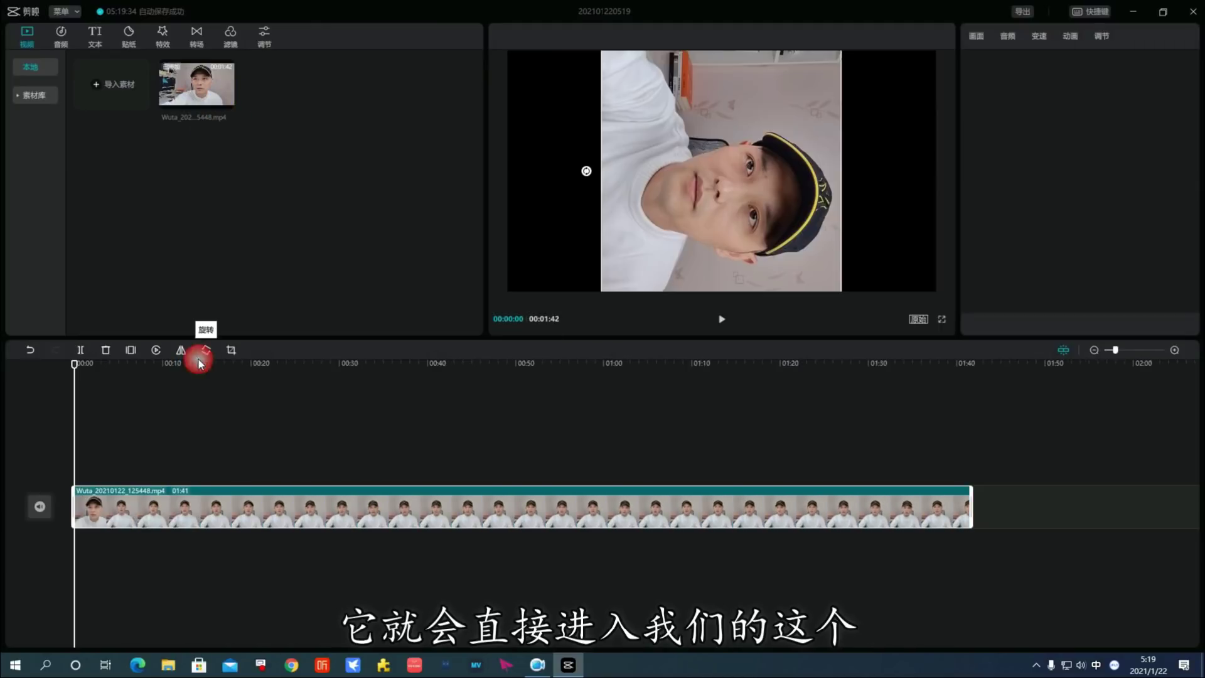
pyautogui.click(201, 364)
pyautogui.click(206, 350)
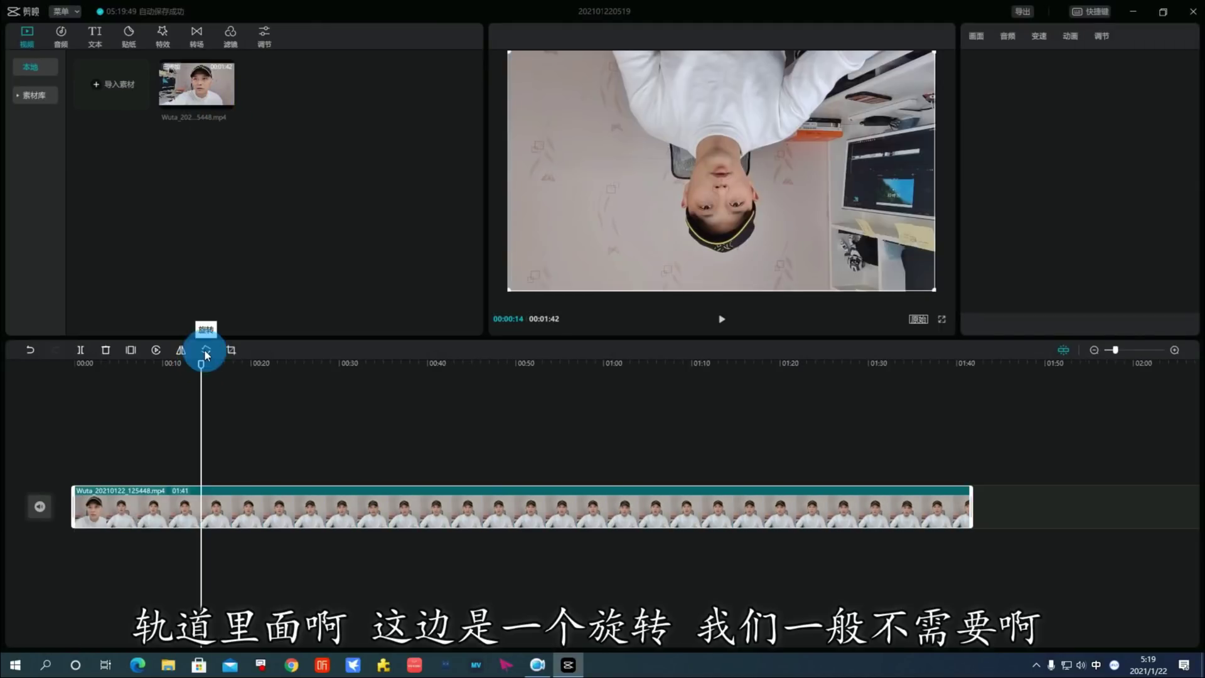
pyautogui.click(205, 350)
pyautogui.click(206, 351)
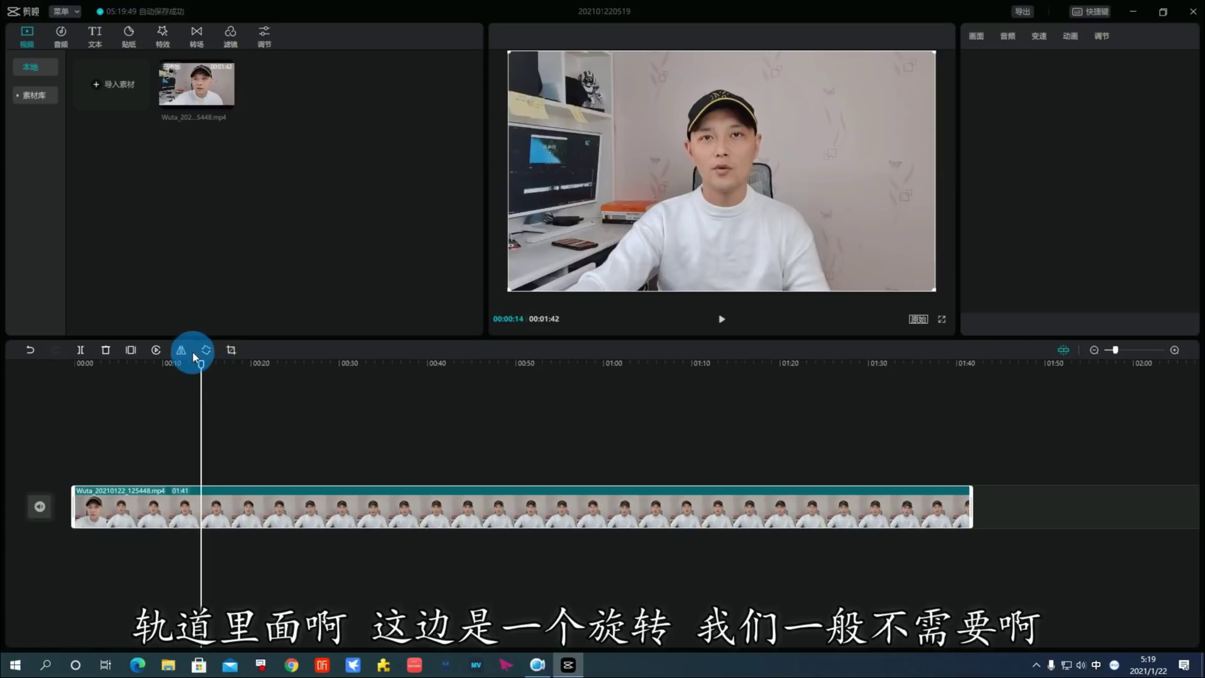
pyautogui.click(81, 352)
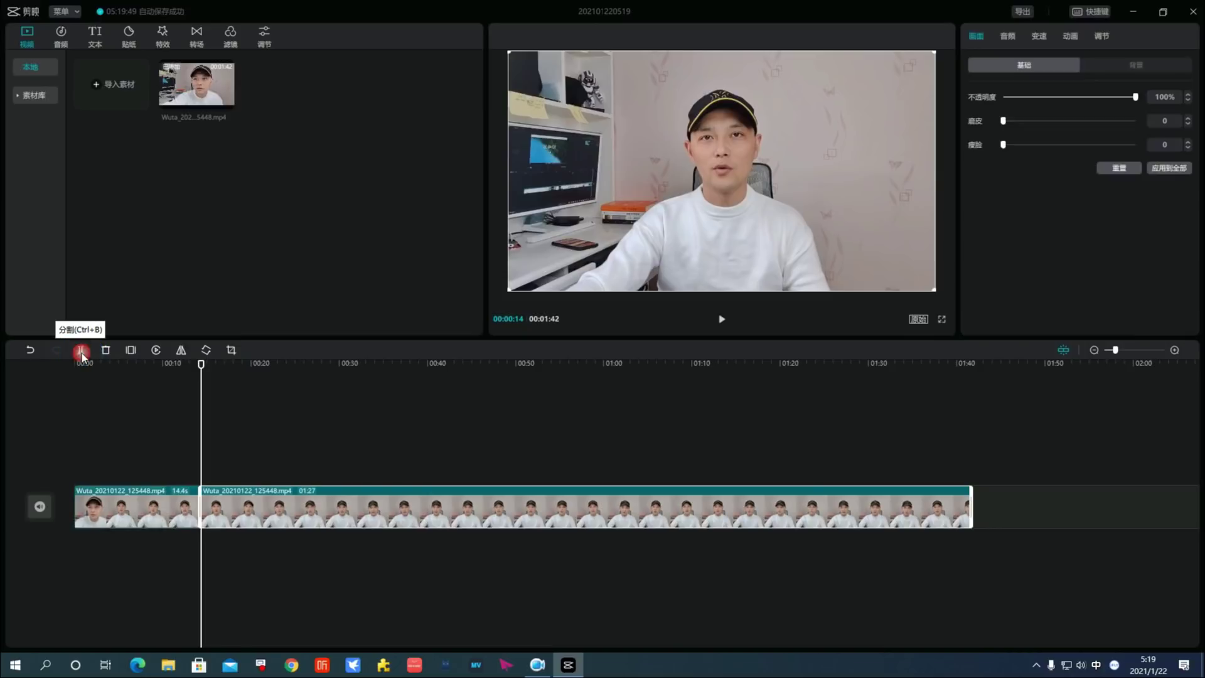
pyautogui.click(202, 404)
# Delete the first 14.4 s clip from the timeline
pyautogui.moveTo(205, 375); pyautogui.dragTo(178, 375)
pyautogui.click(168, 515)
pyautogui.click(145, 509)
pyautogui.press('Delete')
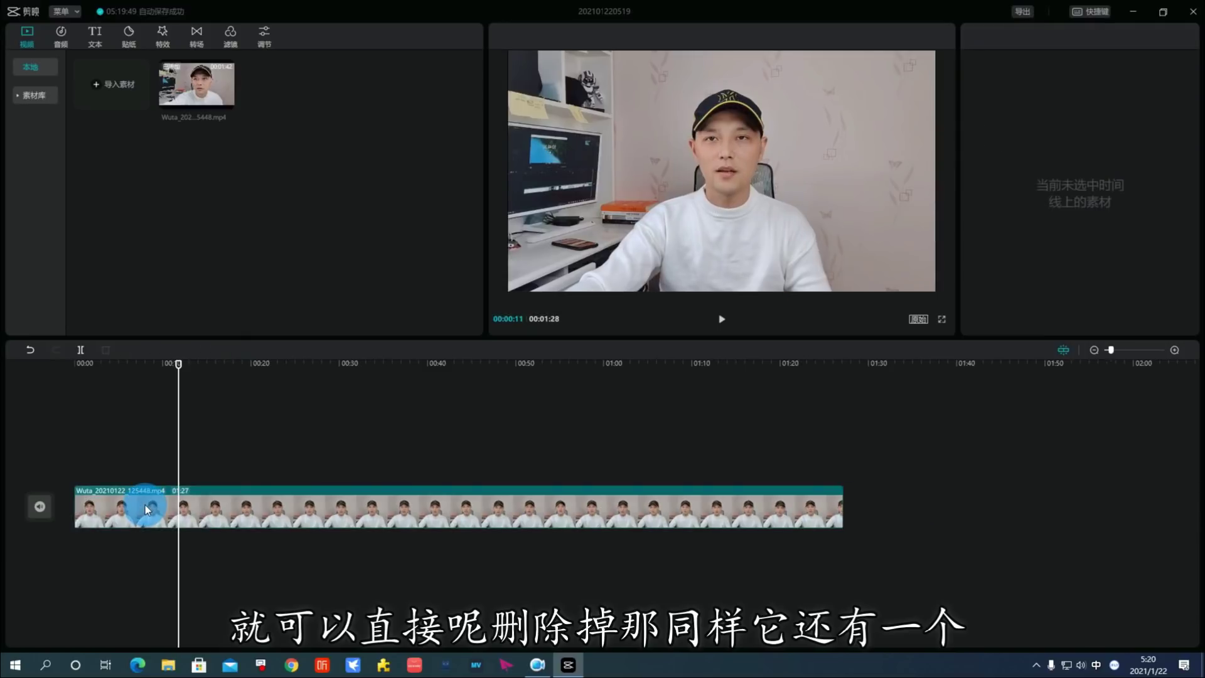
# Split the footage at 00:17 and 00:08, then delete the opening segments
pyautogui.click(125, 368)
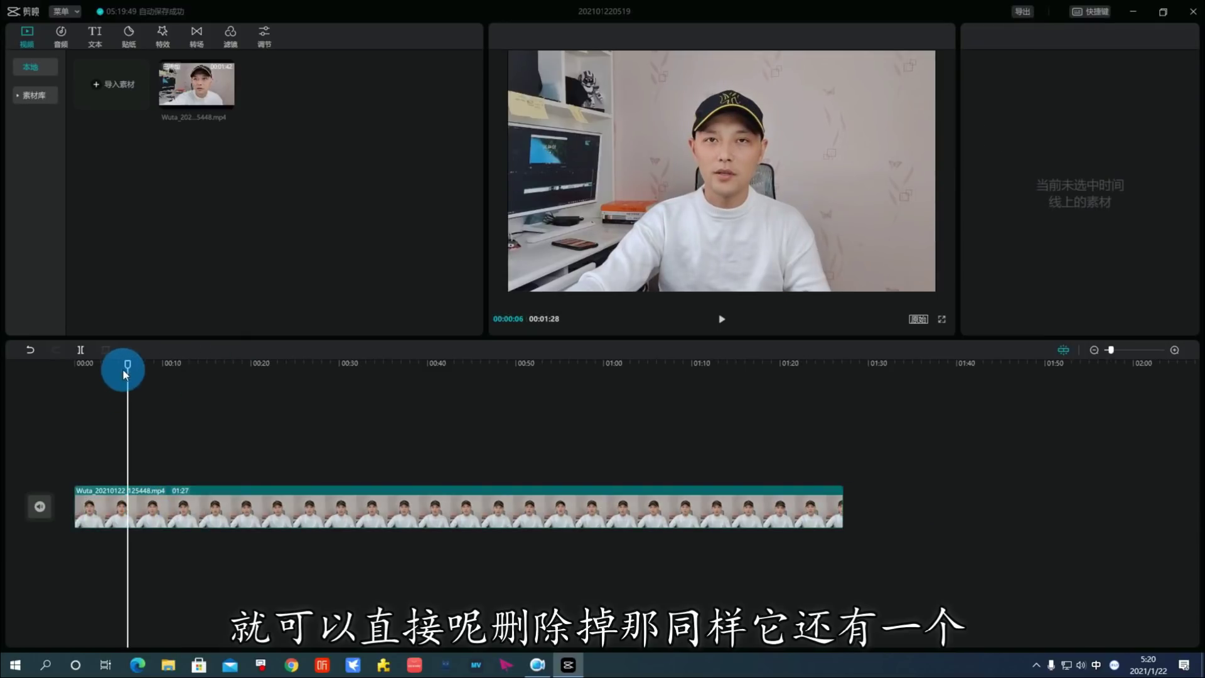
pyautogui.moveTo(125, 368); pyautogui.dragTo(230, 367)
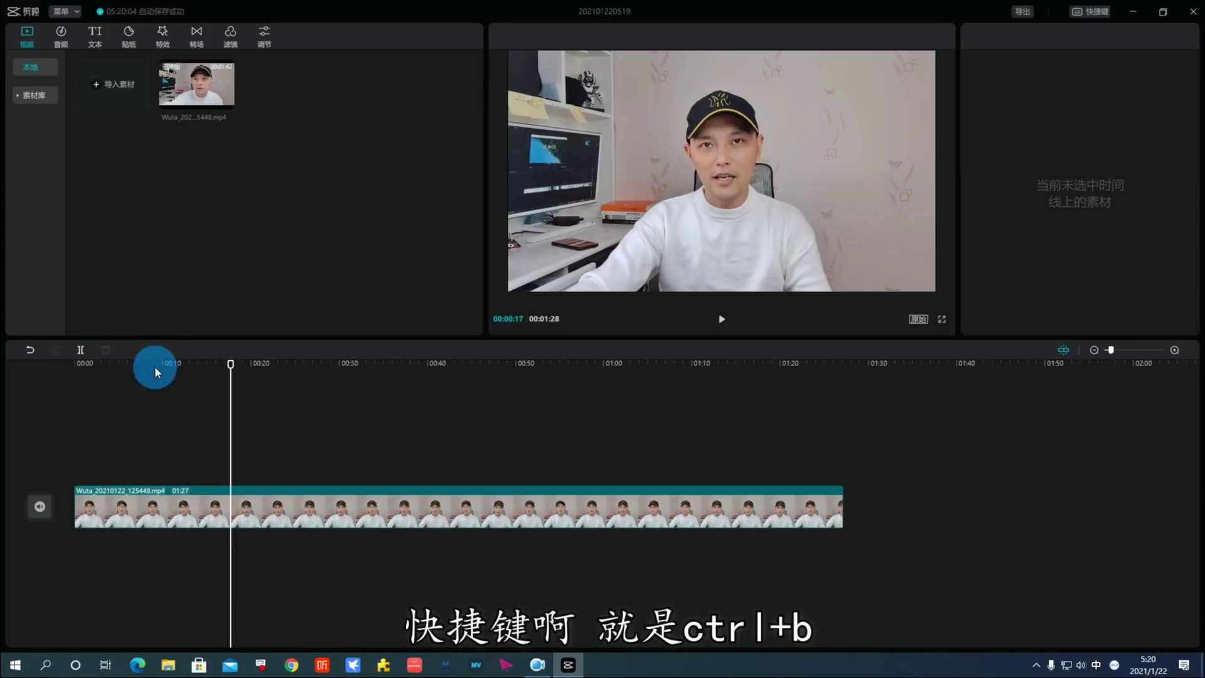
pyautogui.hotkey('ctrl', 'b')
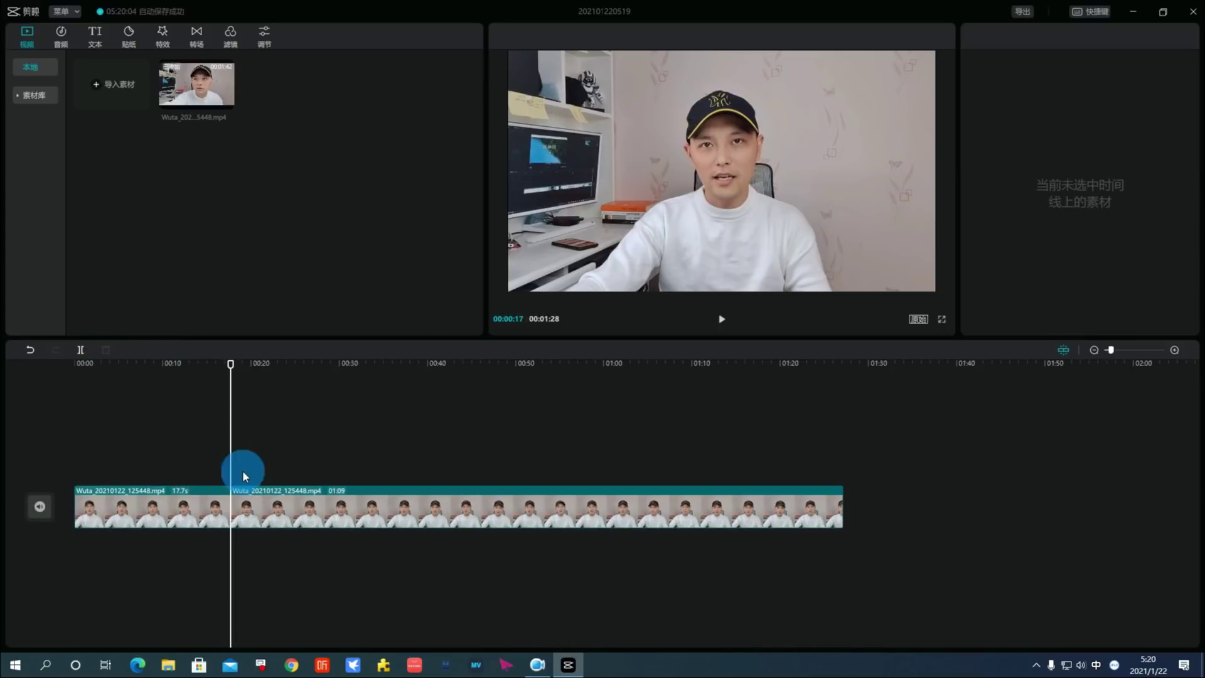
pyautogui.click(254, 495)
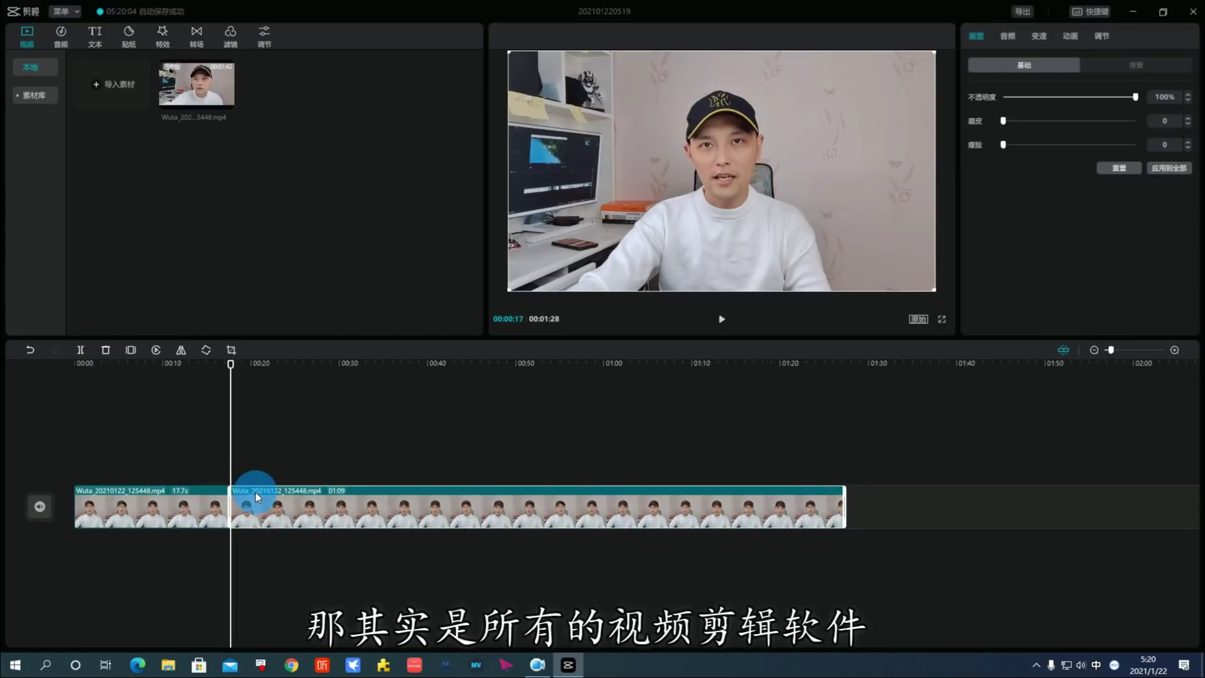
pyautogui.click(152, 363)
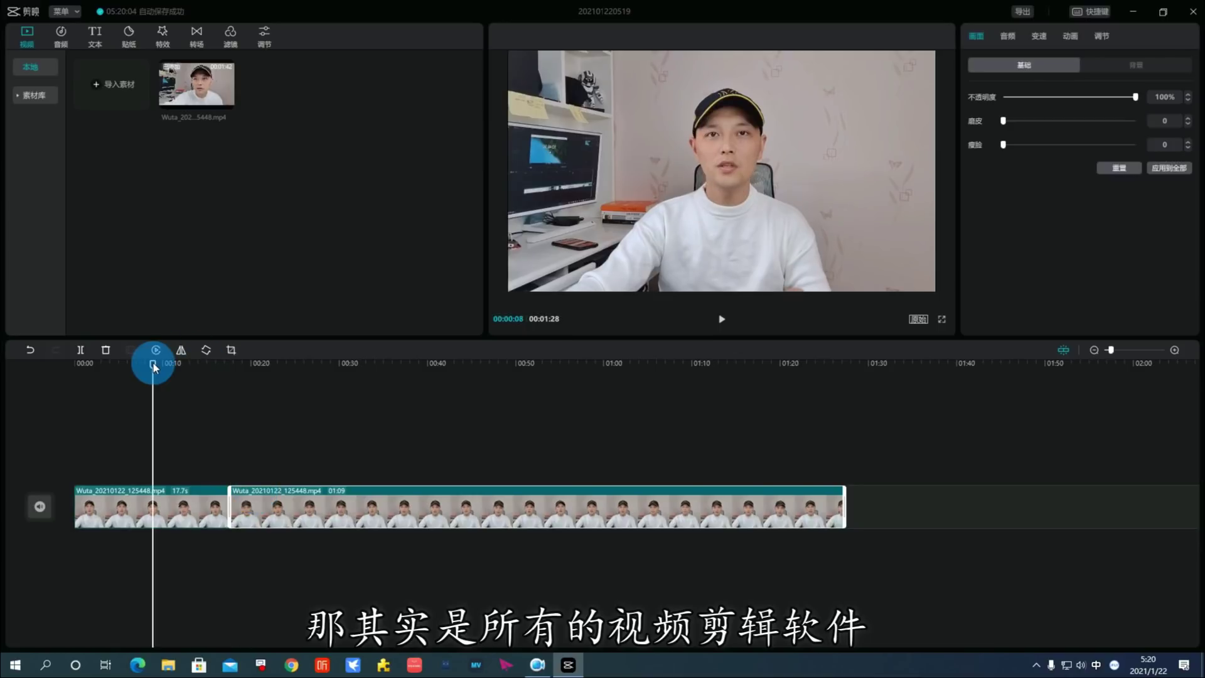
pyautogui.hotkey('ctrl', 'b')
pyautogui.click(125, 507)
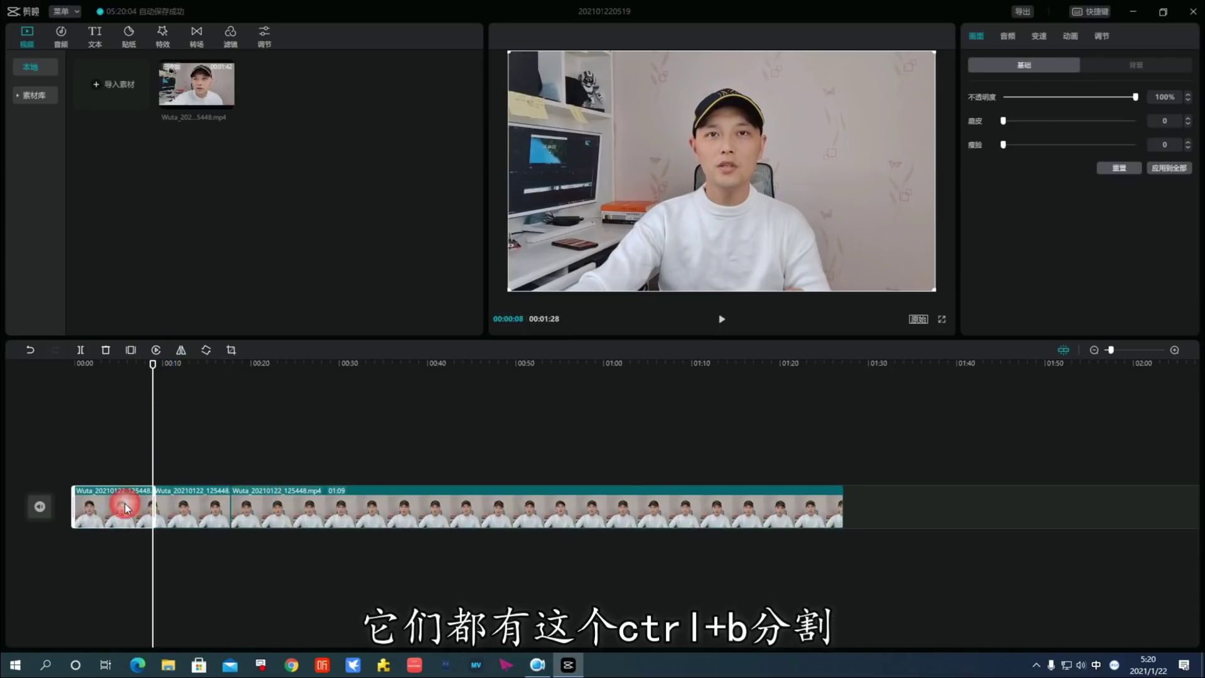
pyautogui.press('Delete')
pyautogui.click(123, 500)
pyautogui.press('Delete')
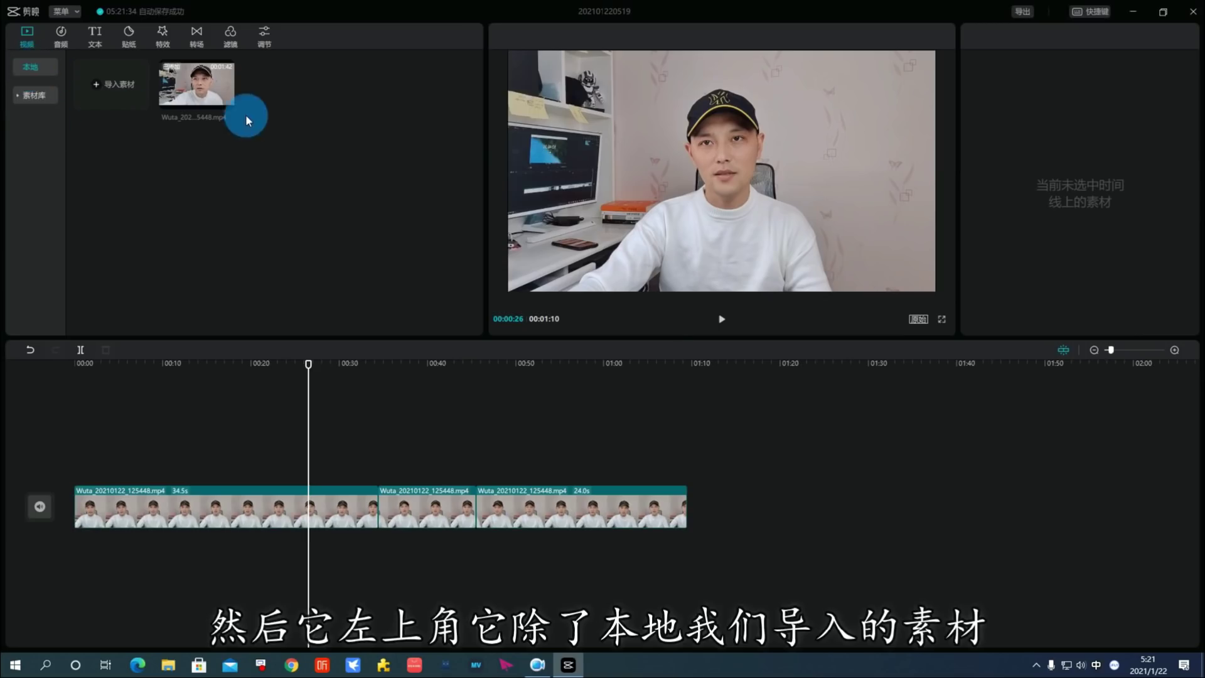
# Browse the 黑白场, 新年氛围, 飘雪, 镂空文字, 插入动画 and 蒸汽波 library clips, previewing the colour-bars clip
pyautogui.click(34, 96)
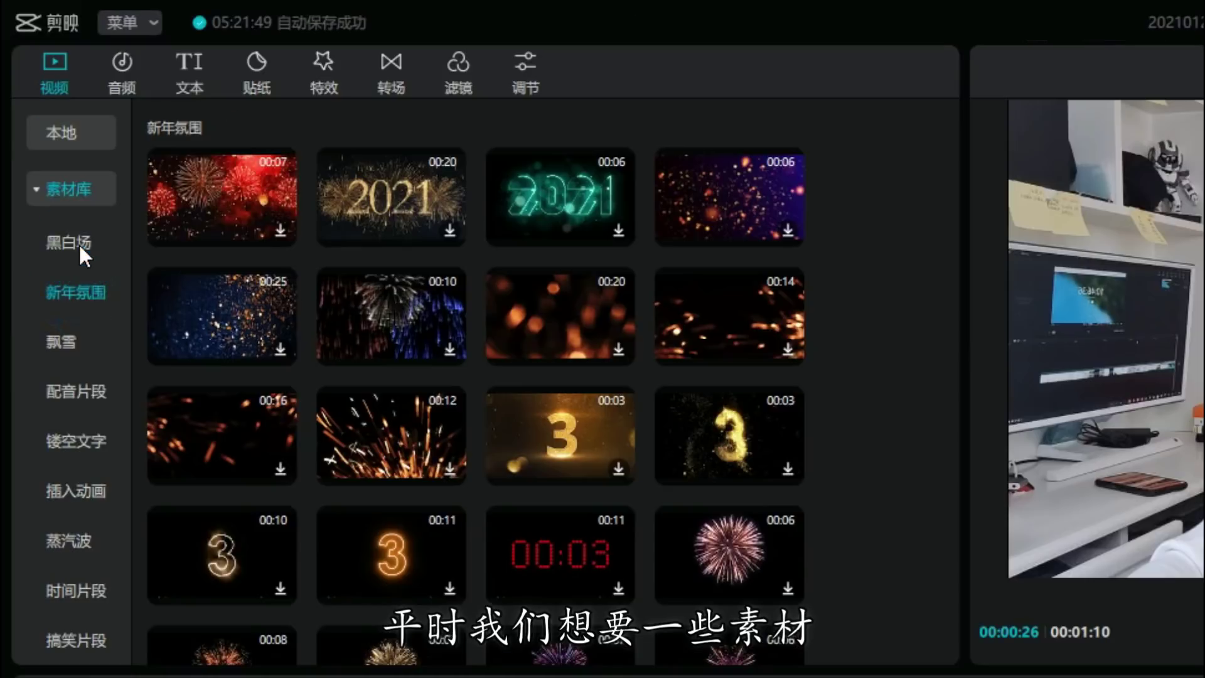
pyautogui.click(34, 122)
pyautogui.click(35, 148)
pyautogui.click(70, 294)
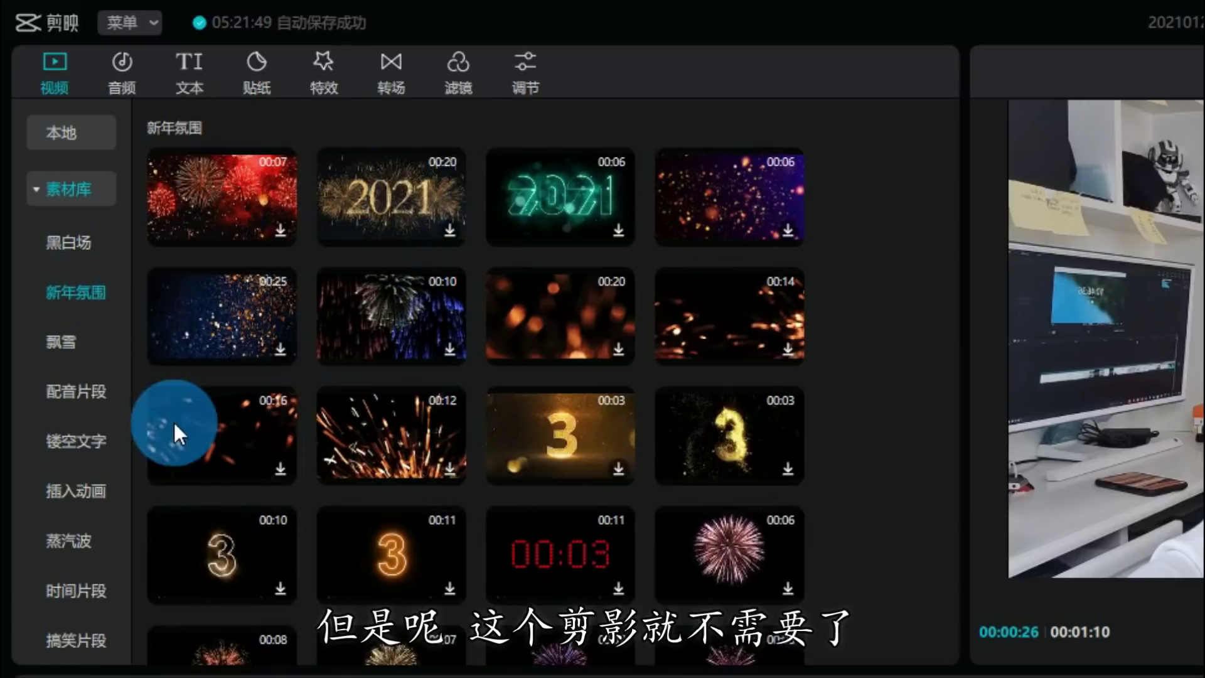
pyautogui.click(67, 340)
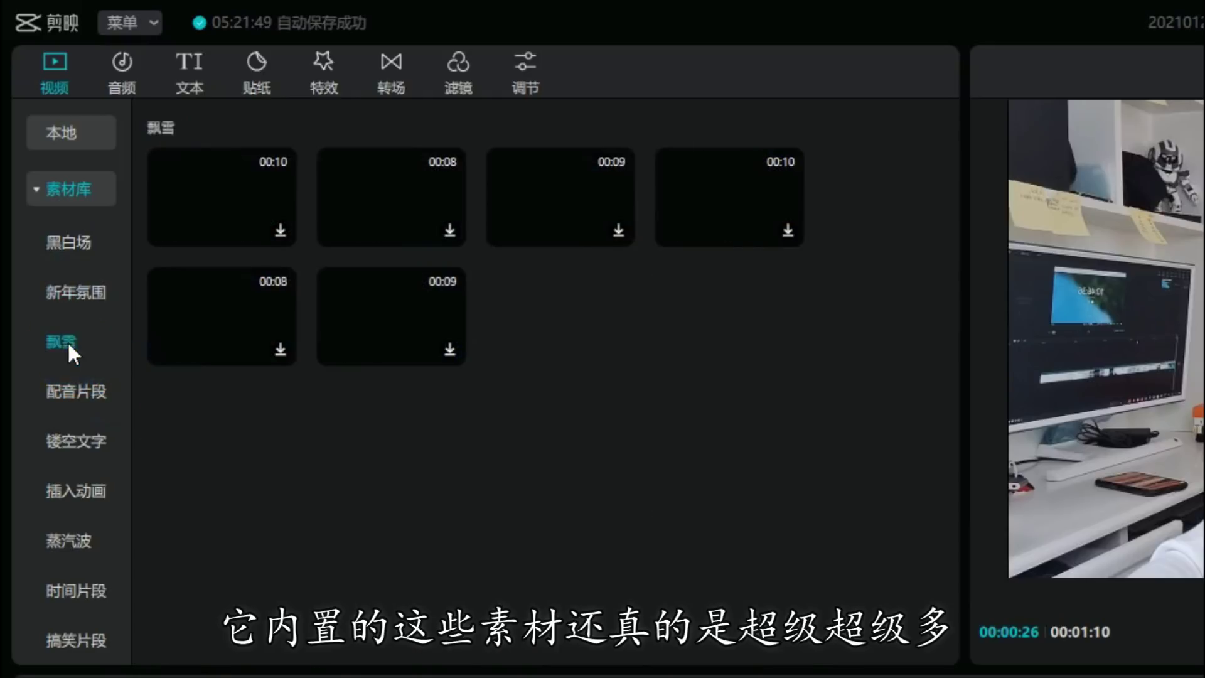
pyautogui.click(73, 387)
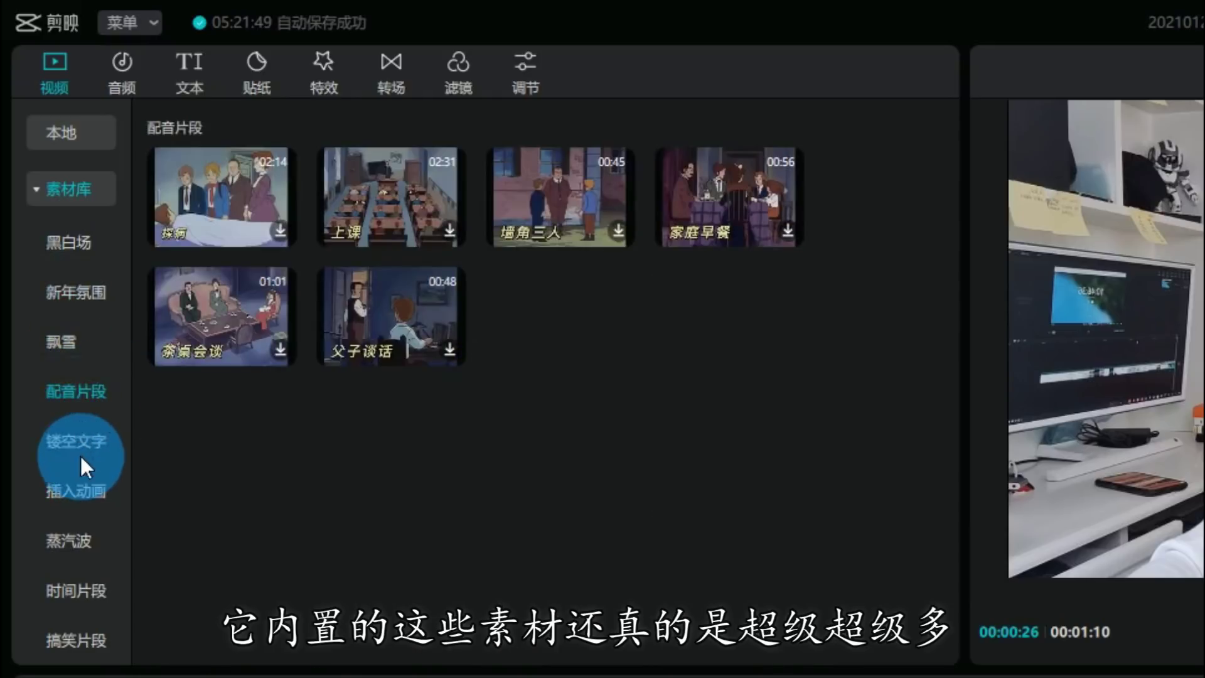
pyautogui.click(77, 435)
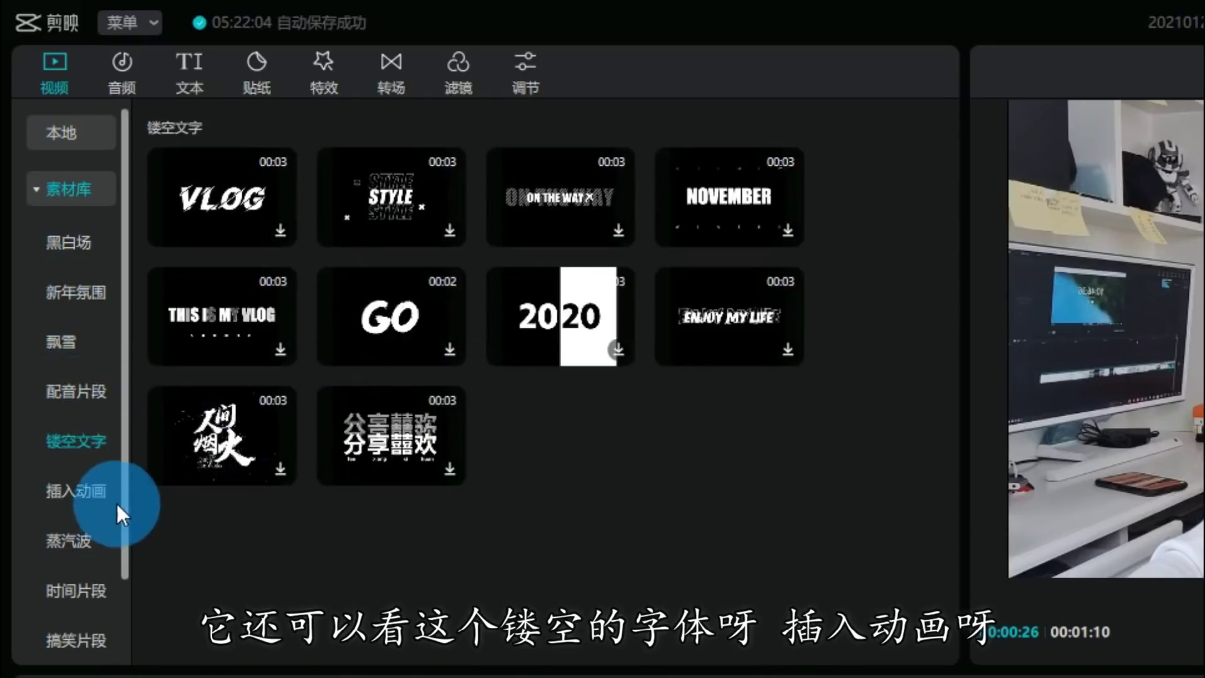
pyautogui.click(92, 507)
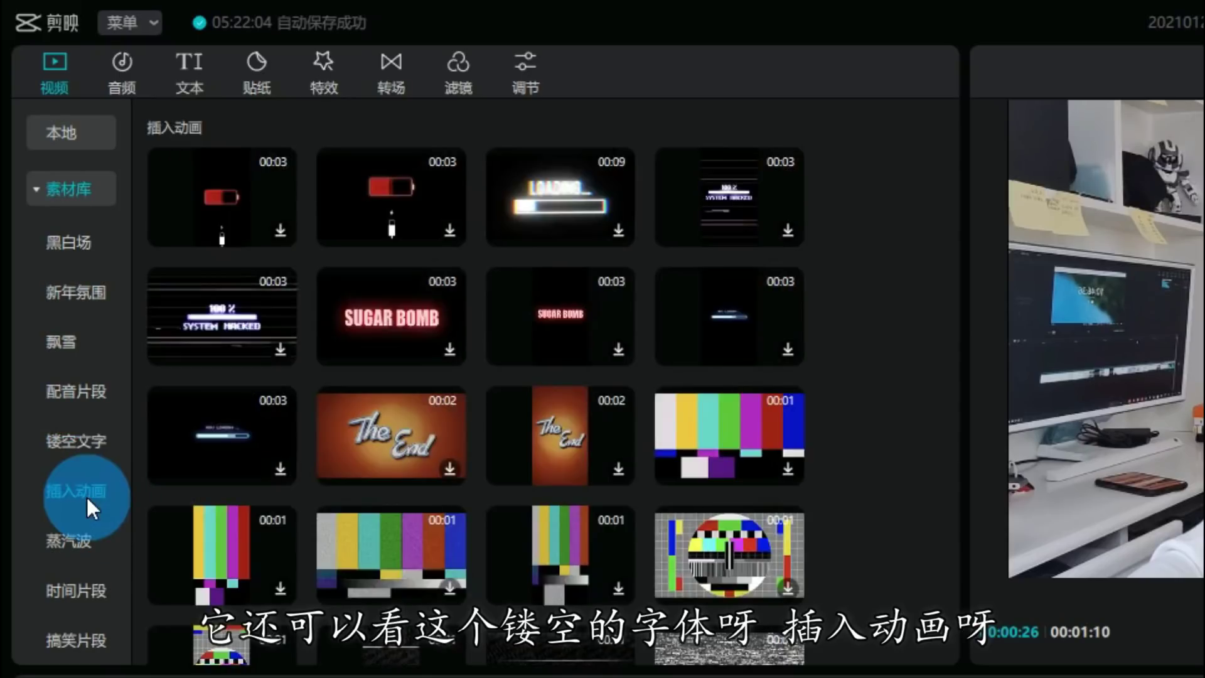
pyautogui.click(65, 542)
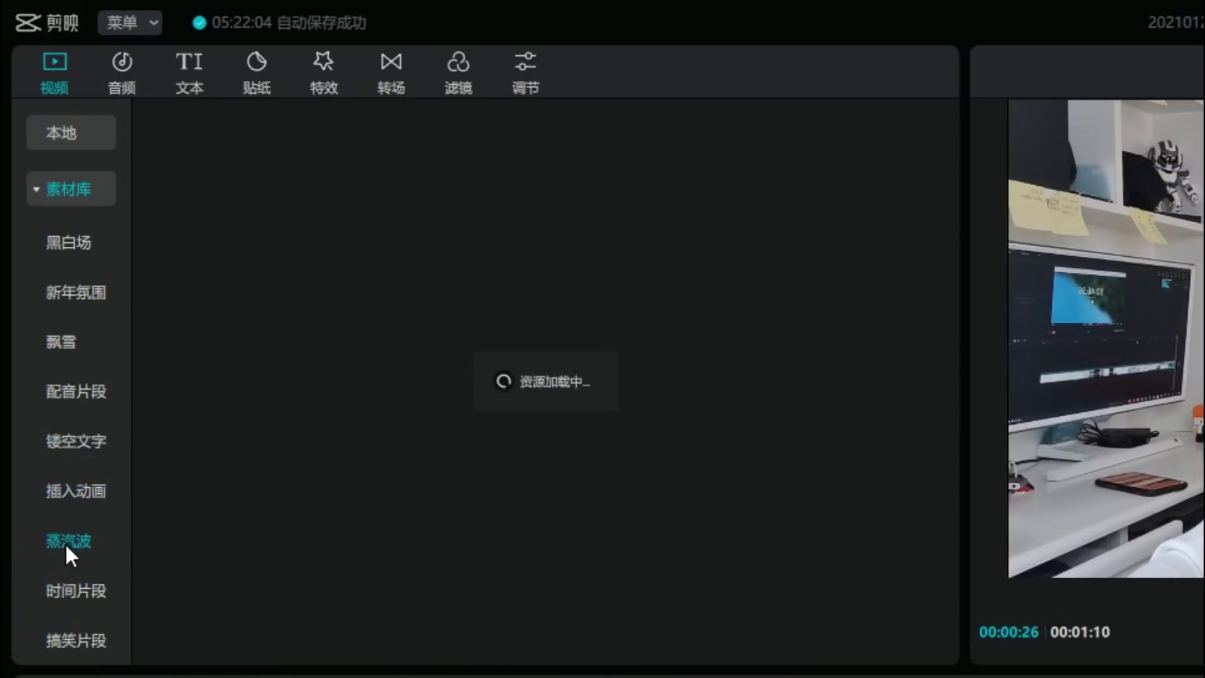
pyautogui.click(89, 497)
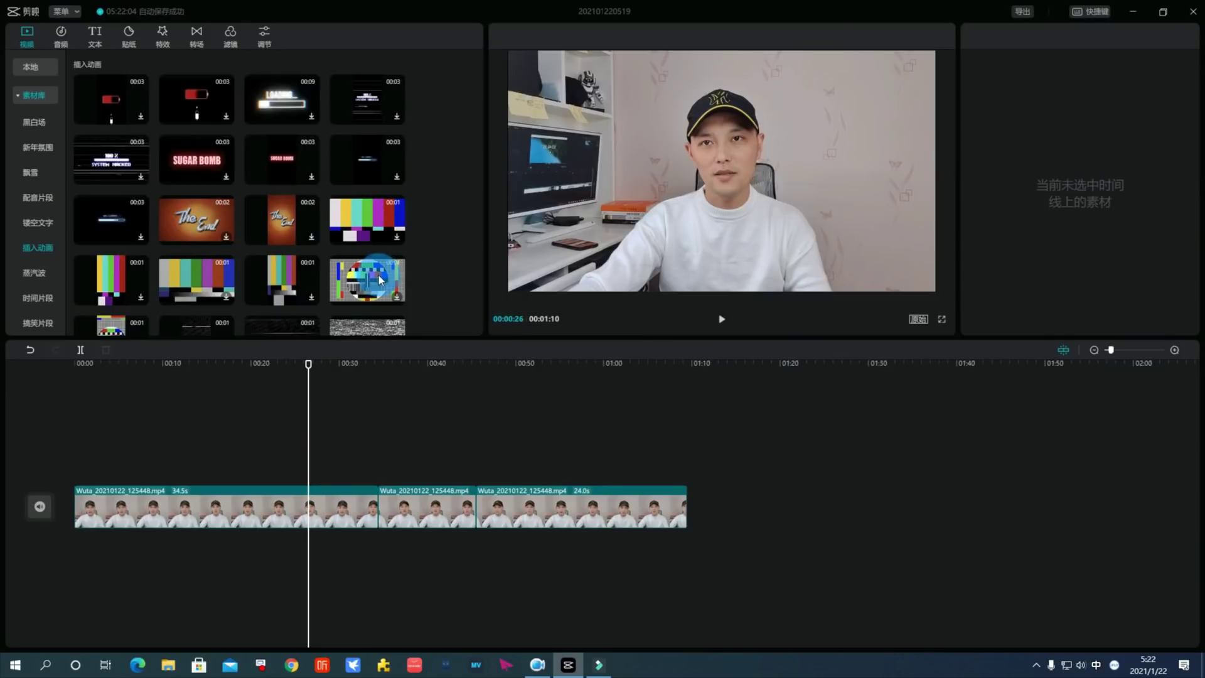
pyautogui.click(399, 294)
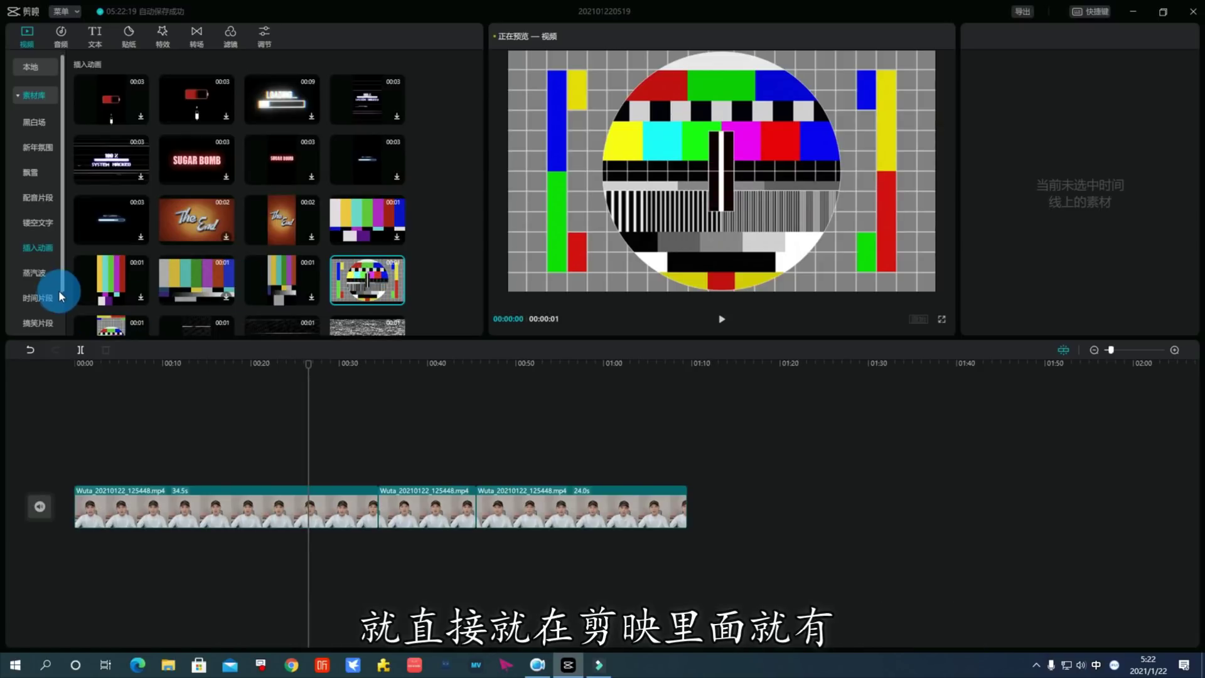
# Check the 时间片段, 搞笑片段 and 大片 clips, then preview the neon 2021 New Year clip
pyautogui.click(38, 276)
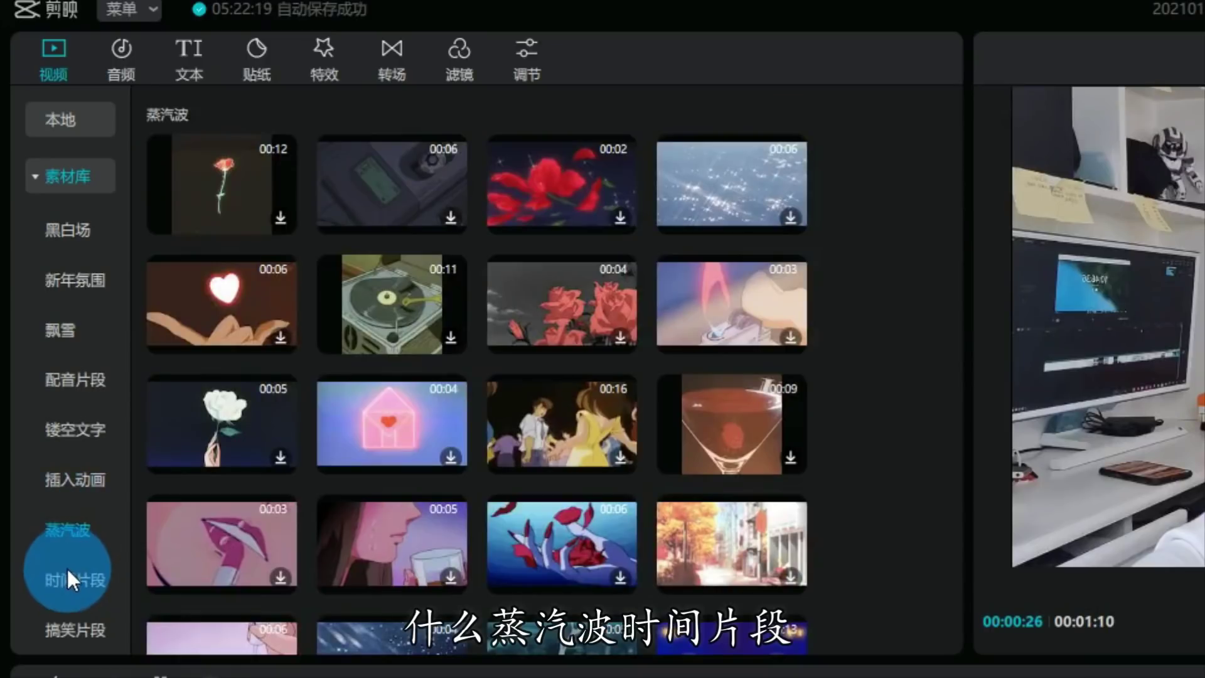
pyautogui.click(80, 587)
pyautogui.scroll(-2, 79, 585)
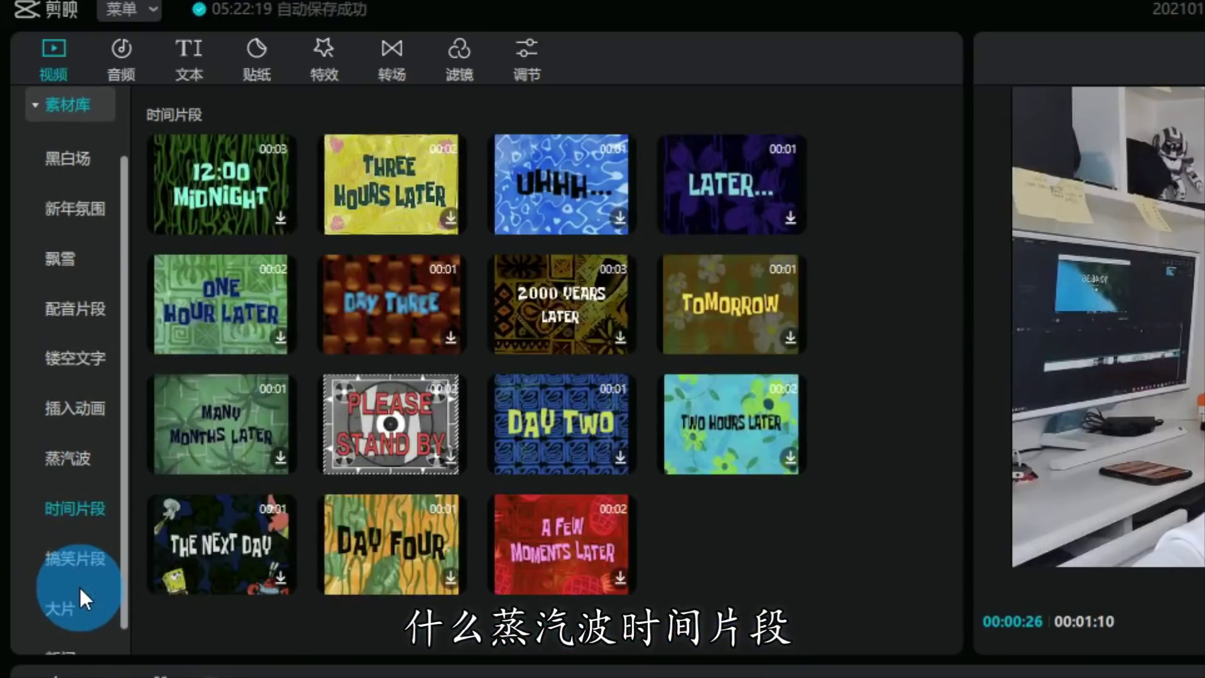
pyautogui.scroll(-1, 62, 565)
pyautogui.click(75, 545)
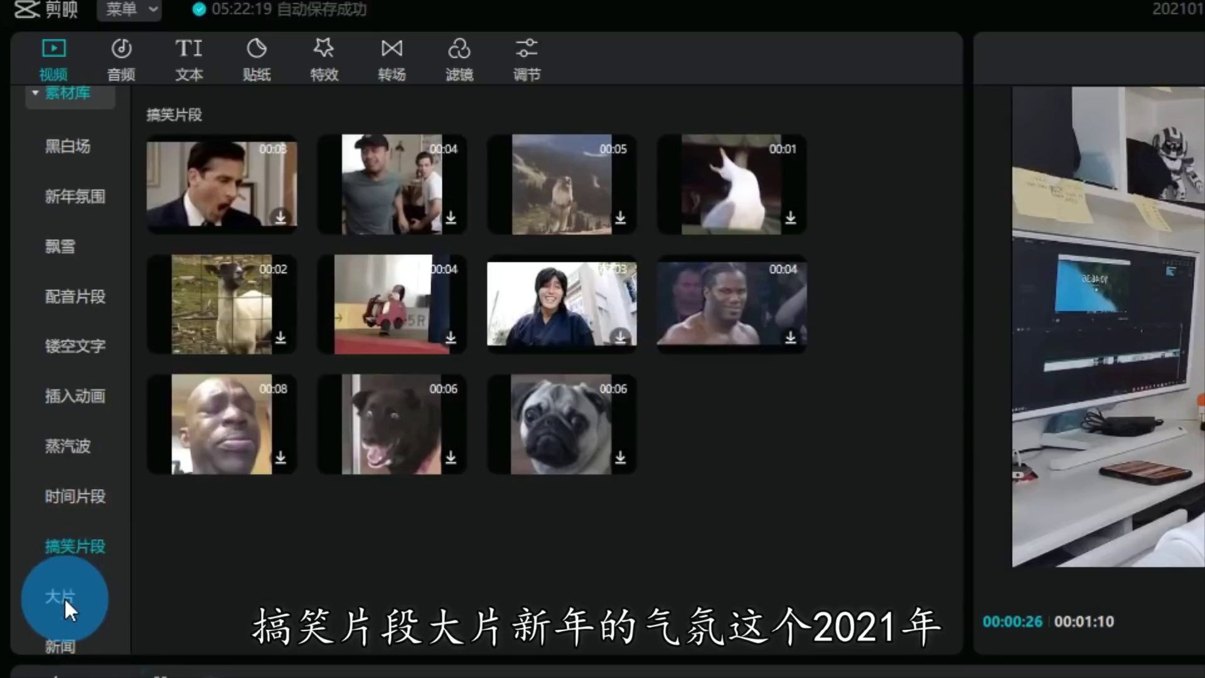
pyautogui.click(66, 598)
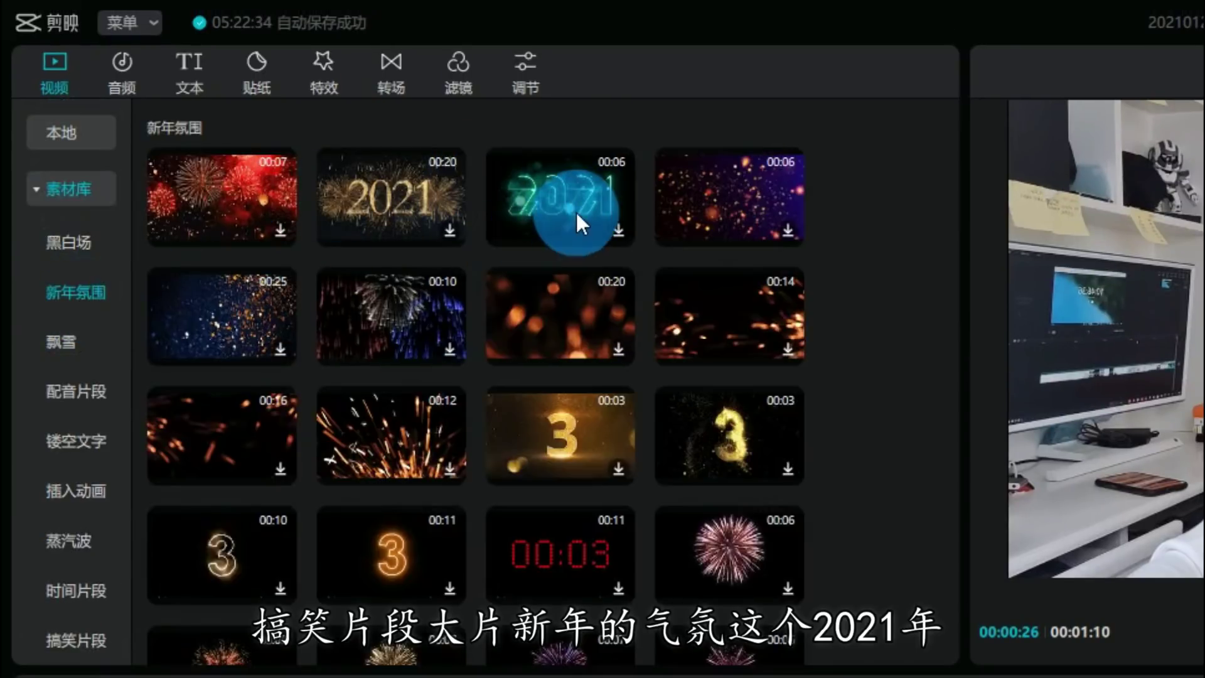
pyautogui.click(577, 204)
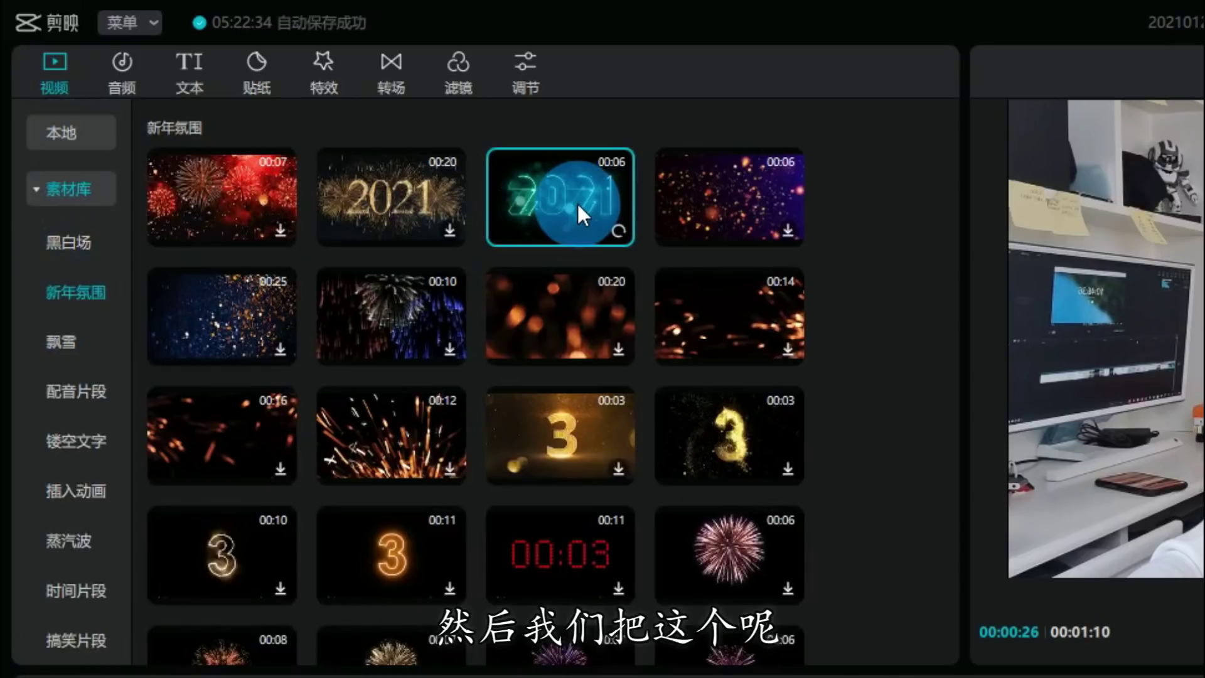
# Place the 6.1 s neon 2021 clip at the timeline start and play through the intro
pyautogui.moveTo(577, 202); pyautogui.dragTo(51, 514)
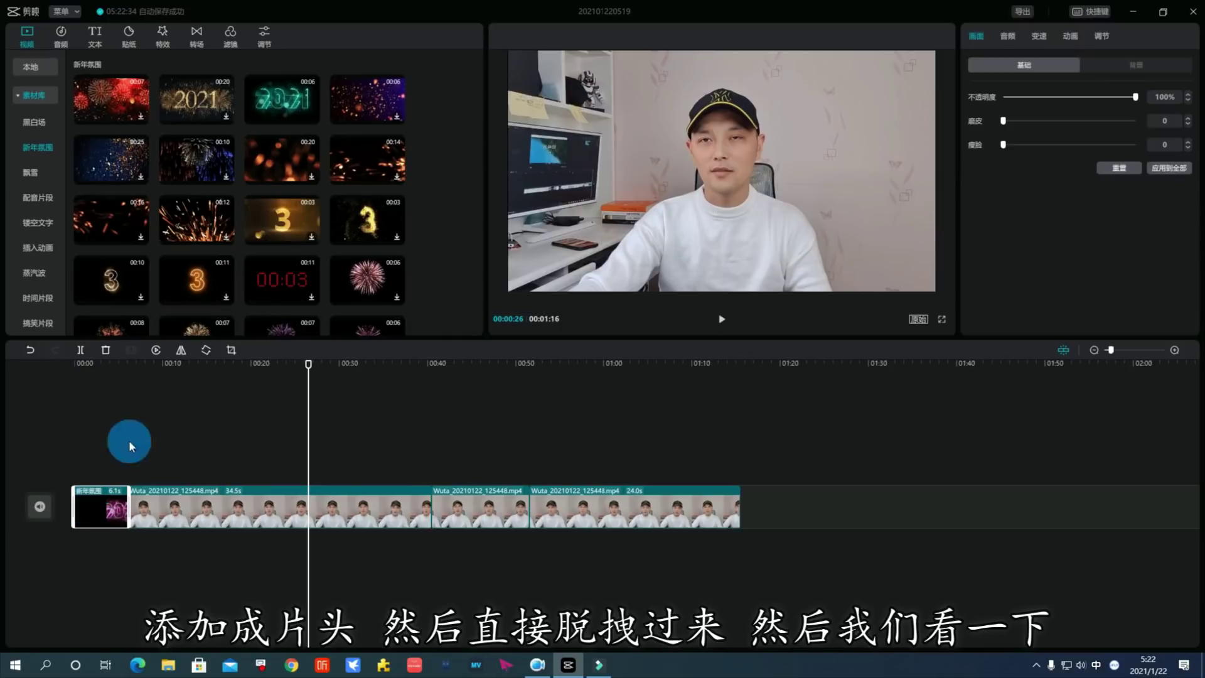
pyautogui.moveTo(303, 363); pyautogui.dragTo(9, 417)
pyautogui.press('space')
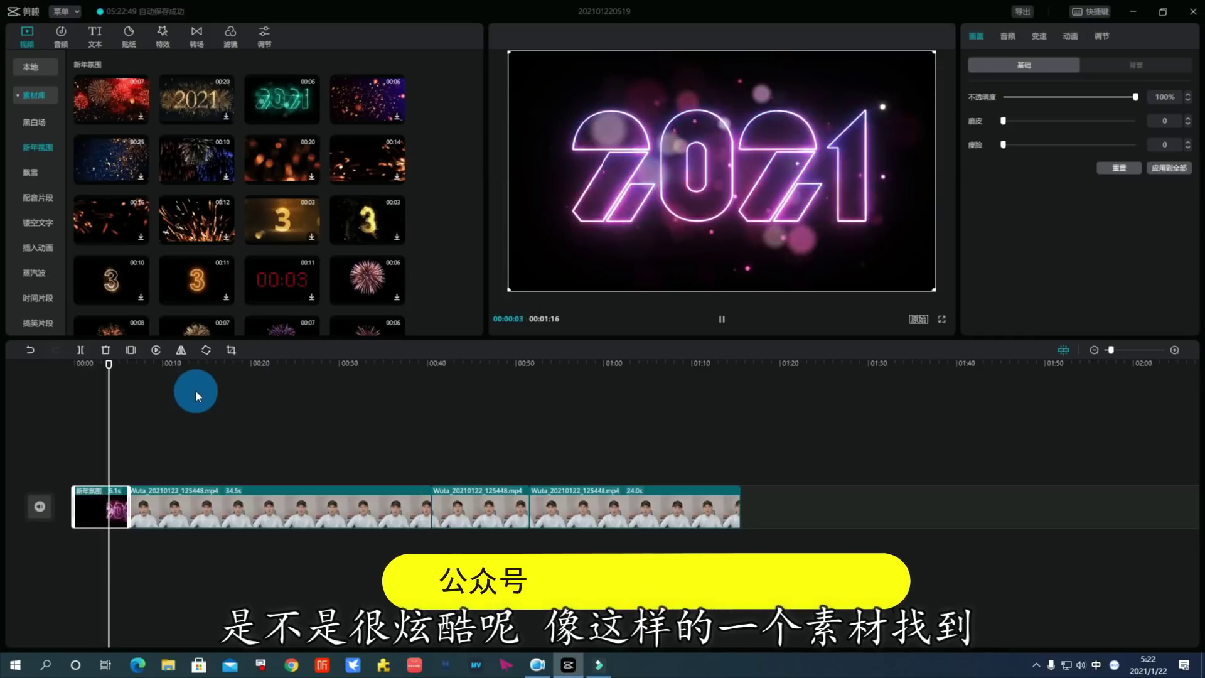
pyautogui.press('space')
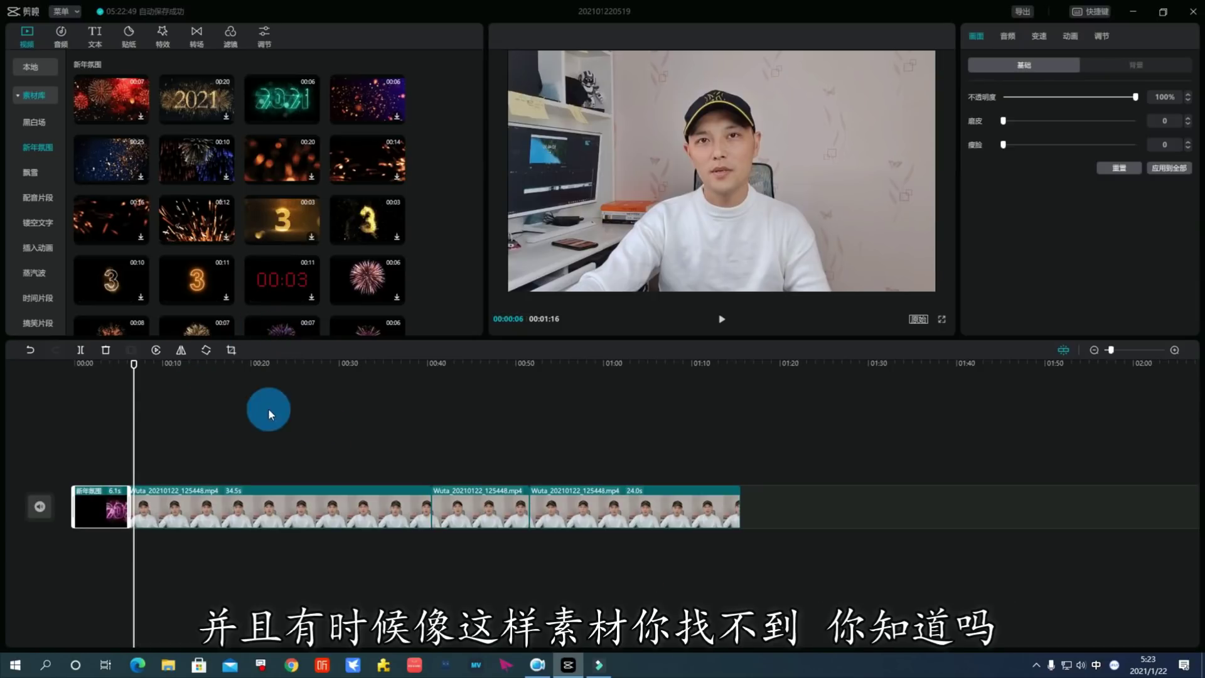
pyautogui.moveTo(133, 366); pyautogui.dragTo(94, 366)
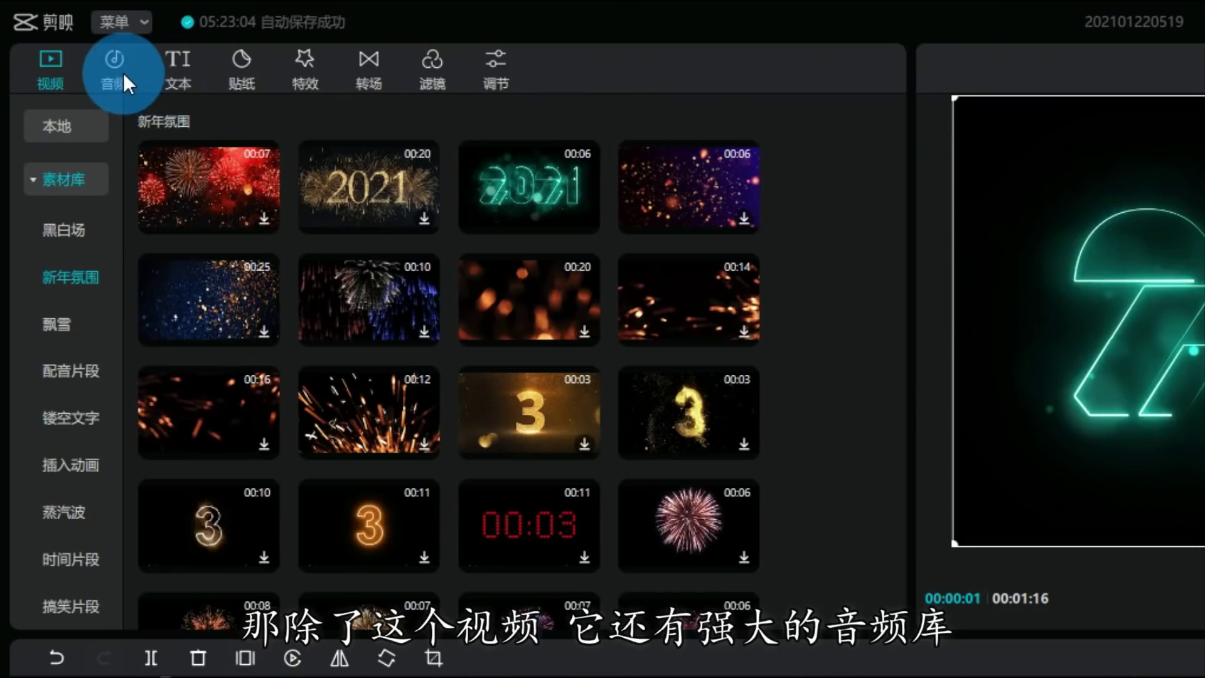
pyautogui.click(123, 73)
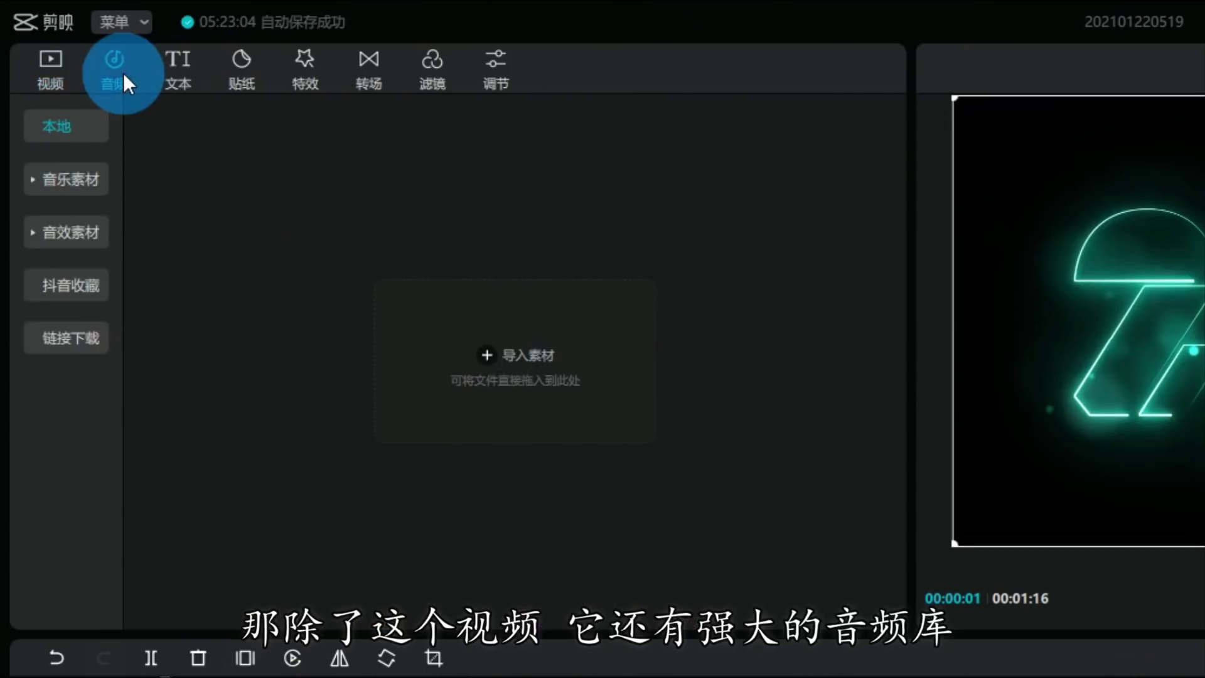
# Expand the music categories and browse the favourites, 抖音 trending and 卡点 beat-sync lists
pyautogui.click(82, 187)
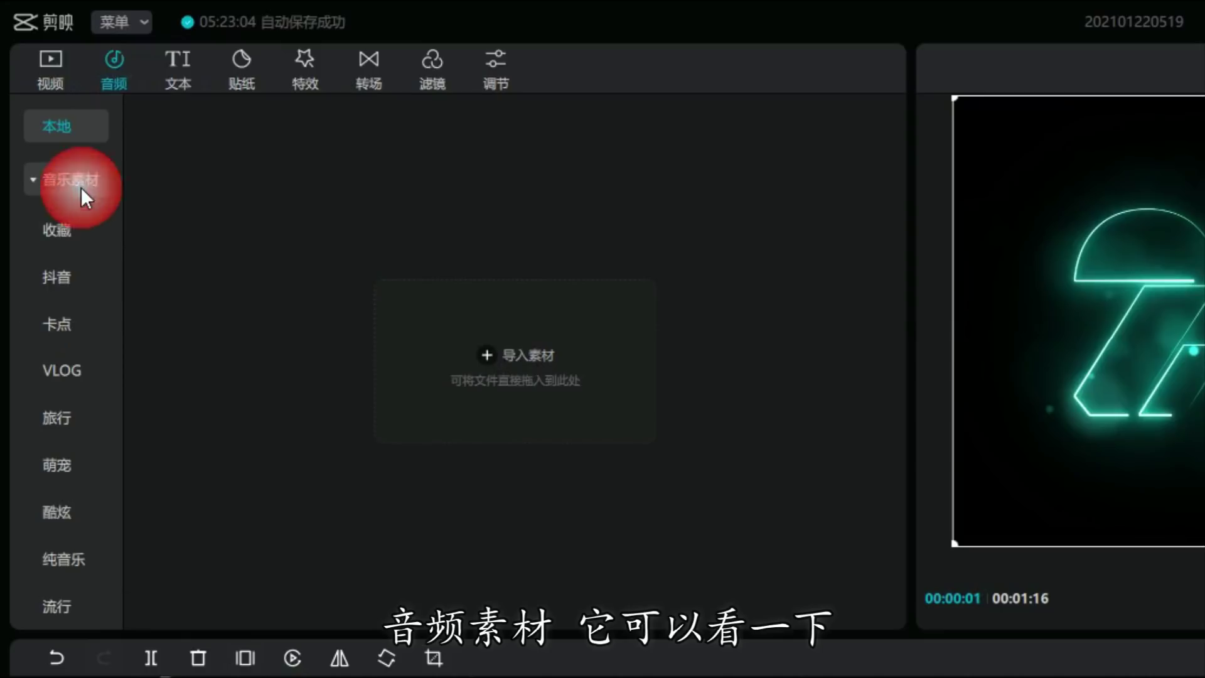
pyautogui.click(73, 217)
pyautogui.click(59, 289)
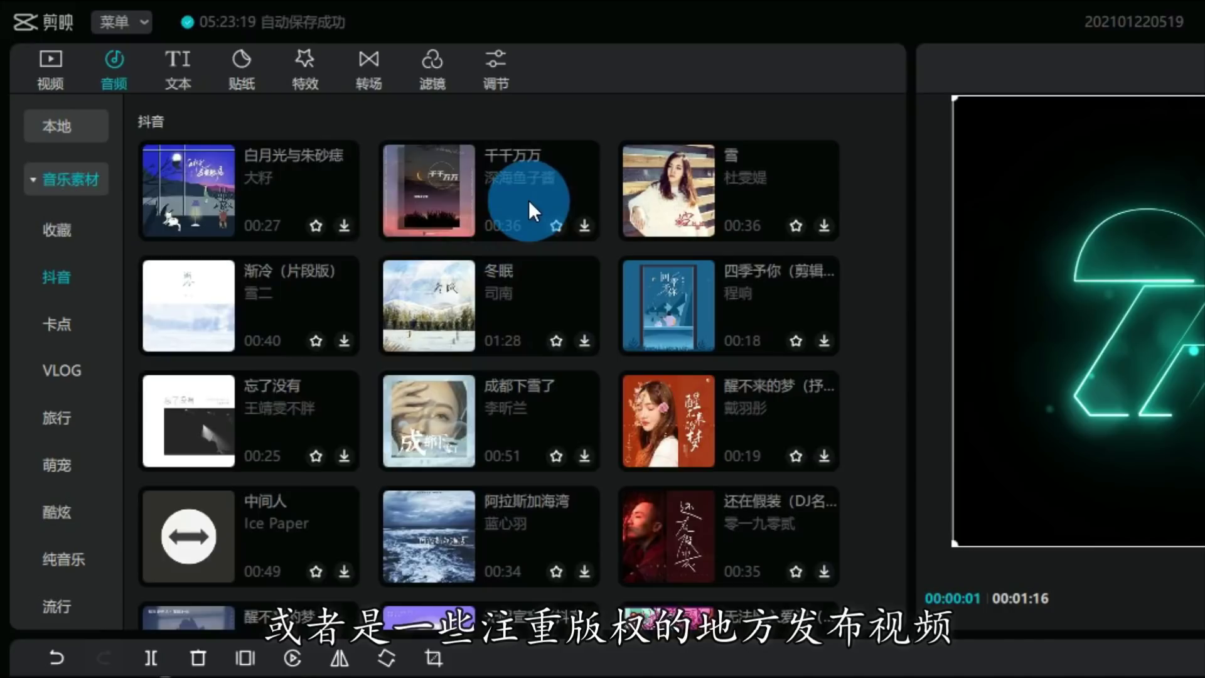
pyautogui.click(45, 309)
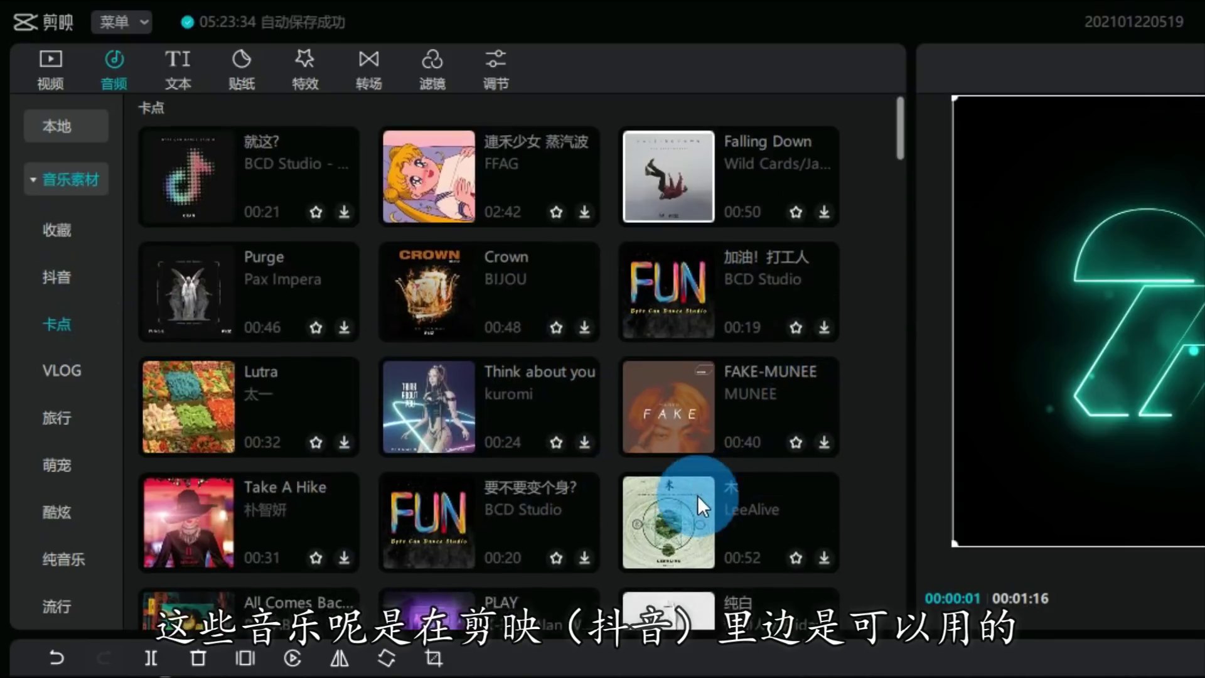
pyautogui.scroll(-6, 698, 495)
pyautogui.scroll(-2, 698, 495)
pyautogui.click(62, 273)
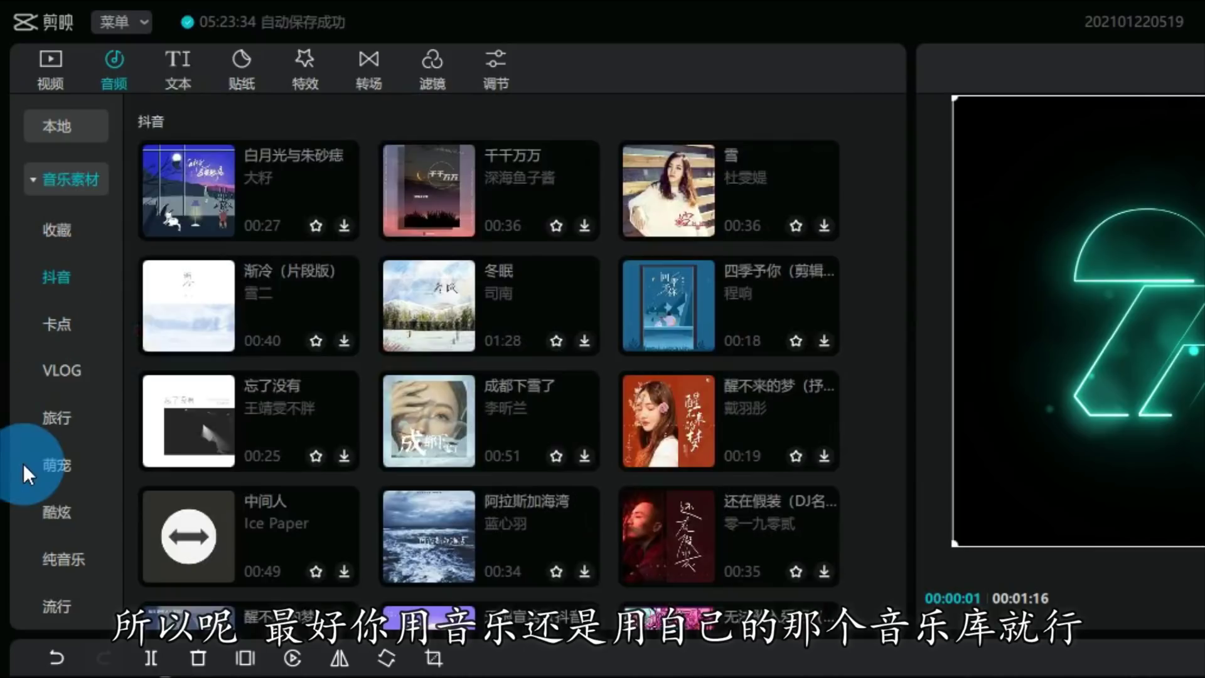
# Browse the 旅行, 萌宠, 纯音乐 and 欢快 music, then collapse the music categories
pyautogui.click(50, 416)
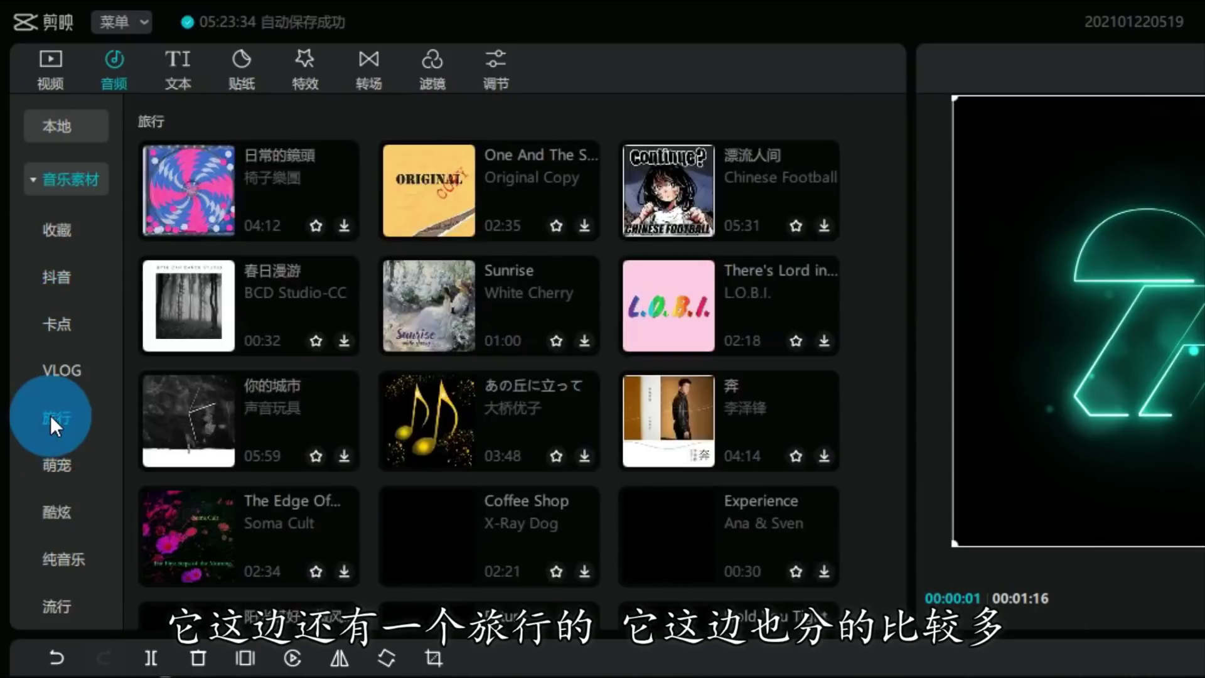
pyautogui.click(58, 463)
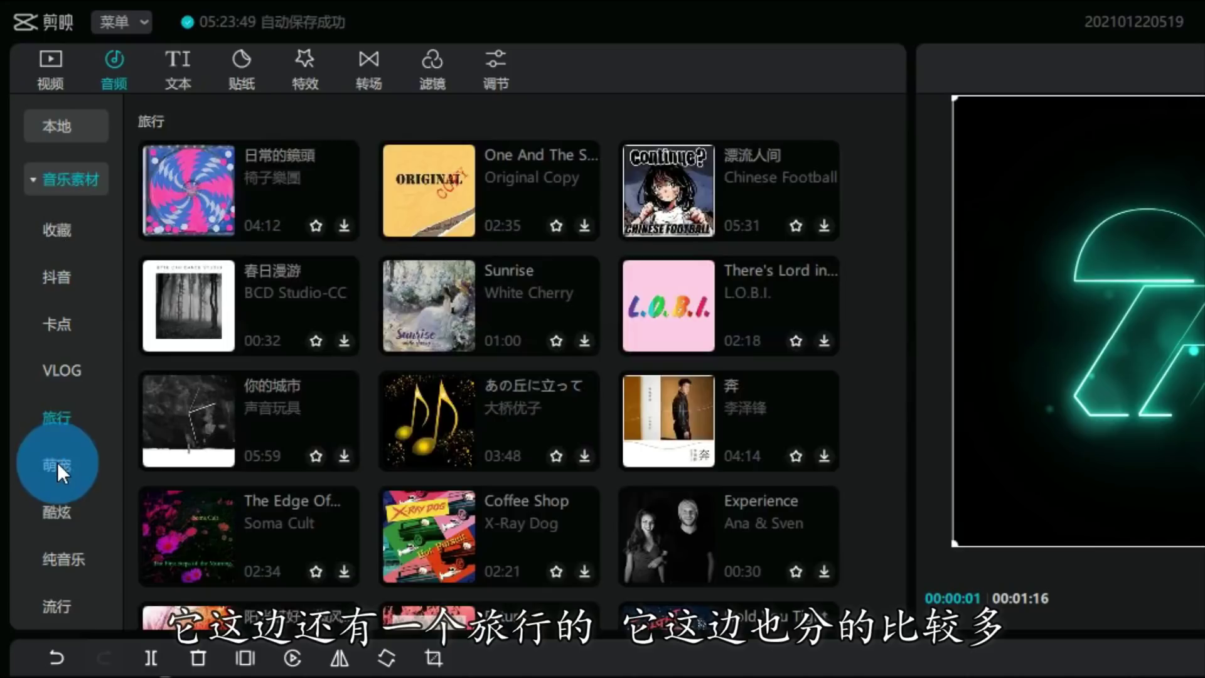
pyautogui.scroll(-2, 58, 462)
pyautogui.click(70, 446)
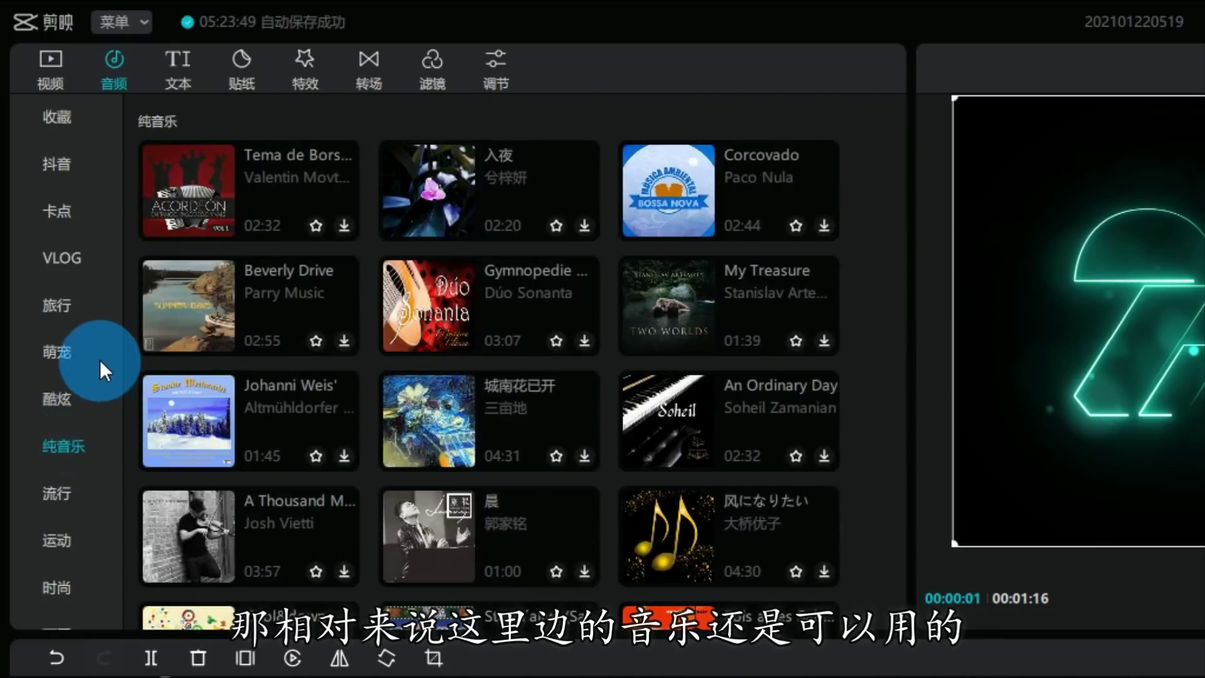
pyautogui.scroll(-2, 51, 477)
pyautogui.scroll(-2, 51, 487)
pyautogui.scroll(-1, 77, 536)
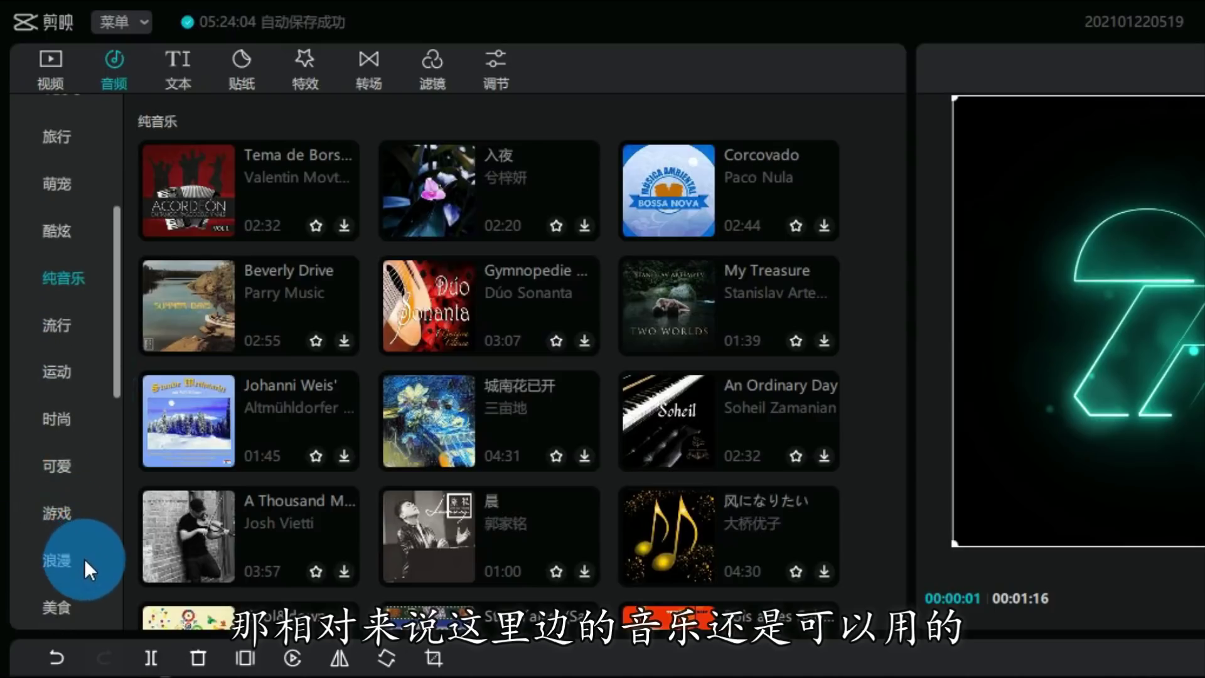
pyautogui.scroll(-5, 84, 558)
pyautogui.click(58, 416)
pyautogui.scroll(-2, 85, 525)
pyautogui.scroll(-2, 80, 562)
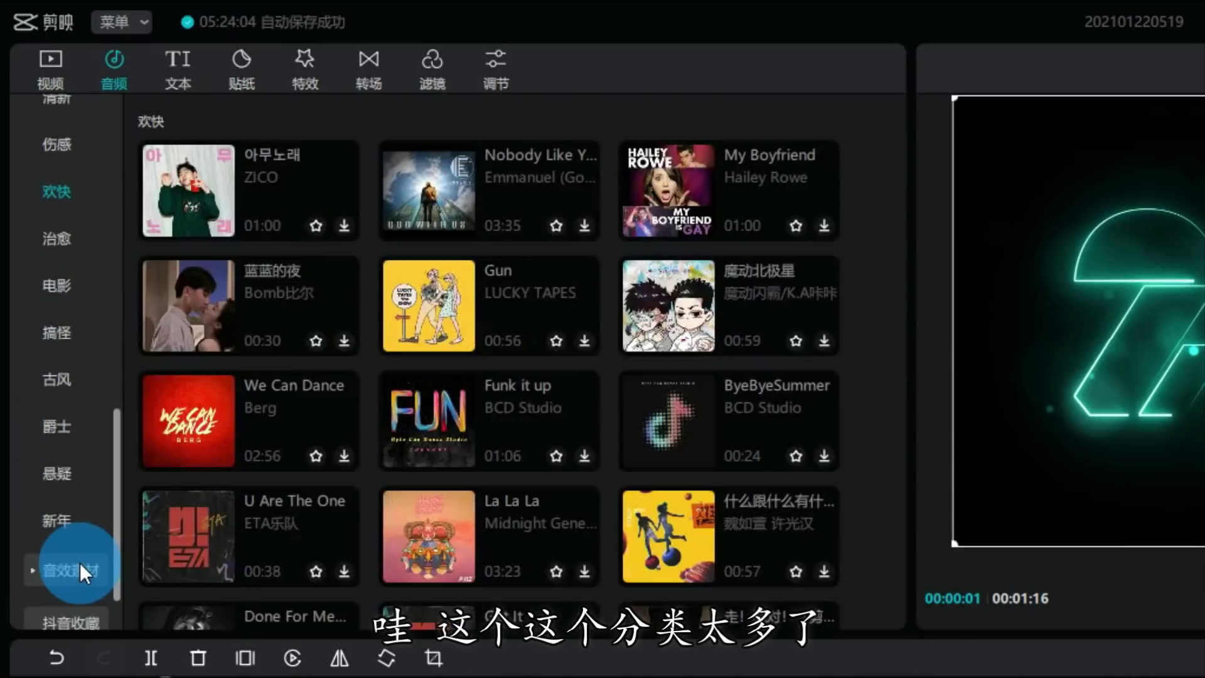
pyautogui.scroll(10, 35, 172)
pyautogui.click(35, 172)
pyautogui.click(26, 179)
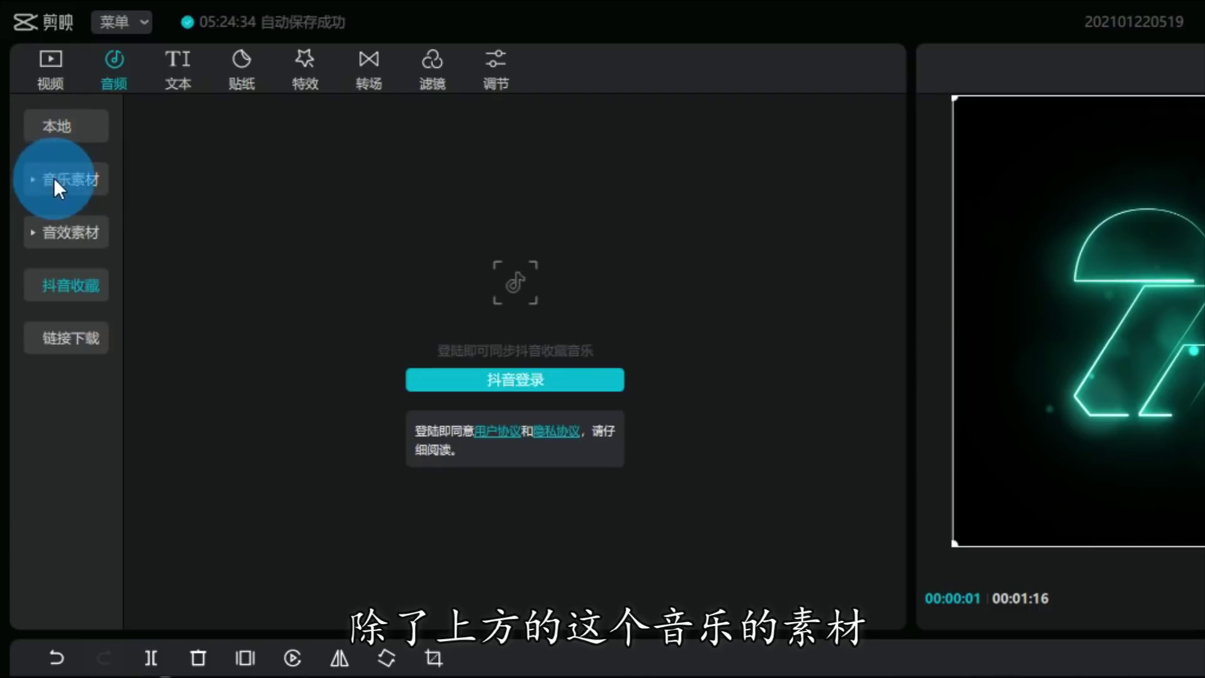
# Browse the 综艺 and 笑声 sound effects and preview the 哎哟我滴妈 laugh
pyautogui.click(35, 233)
pyautogui.click(51, 331)
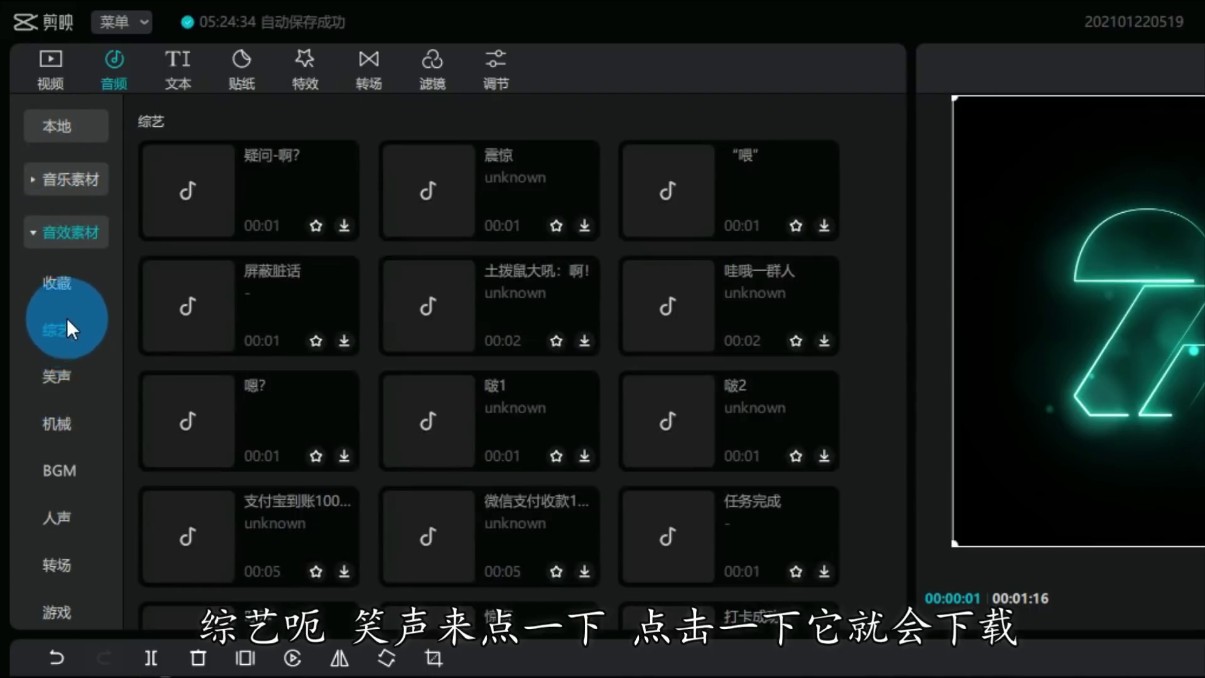
pyautogui.click(57, 378)
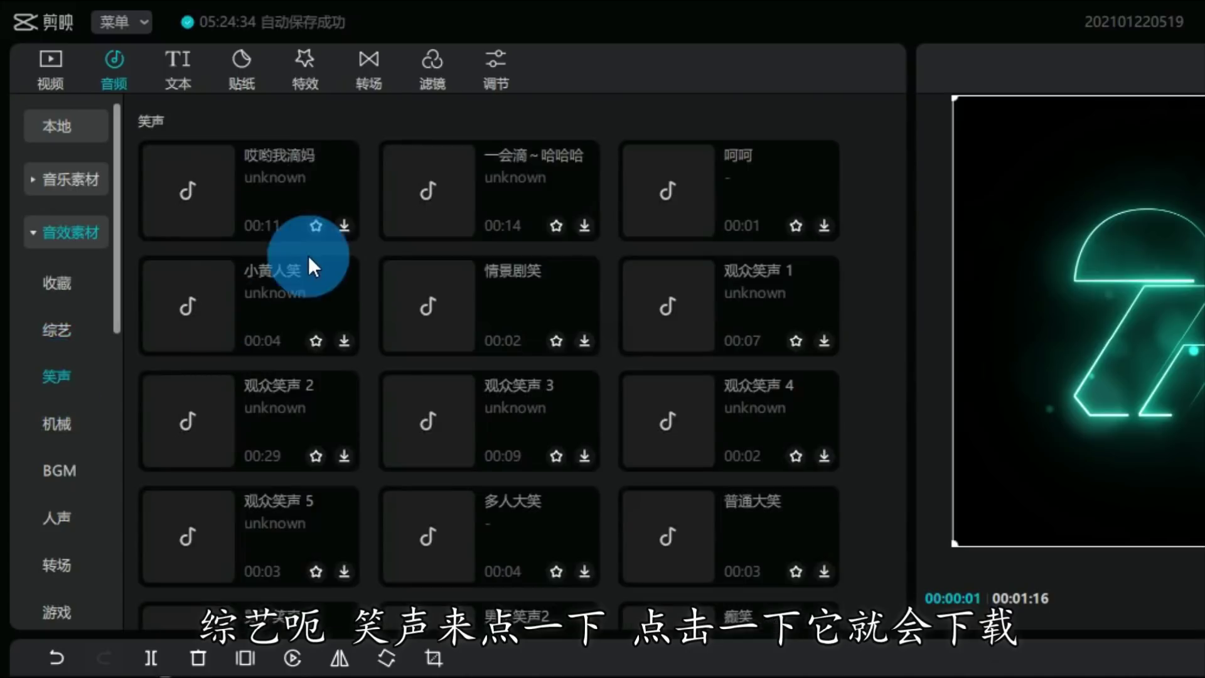
pyautogui.click(300, 198)
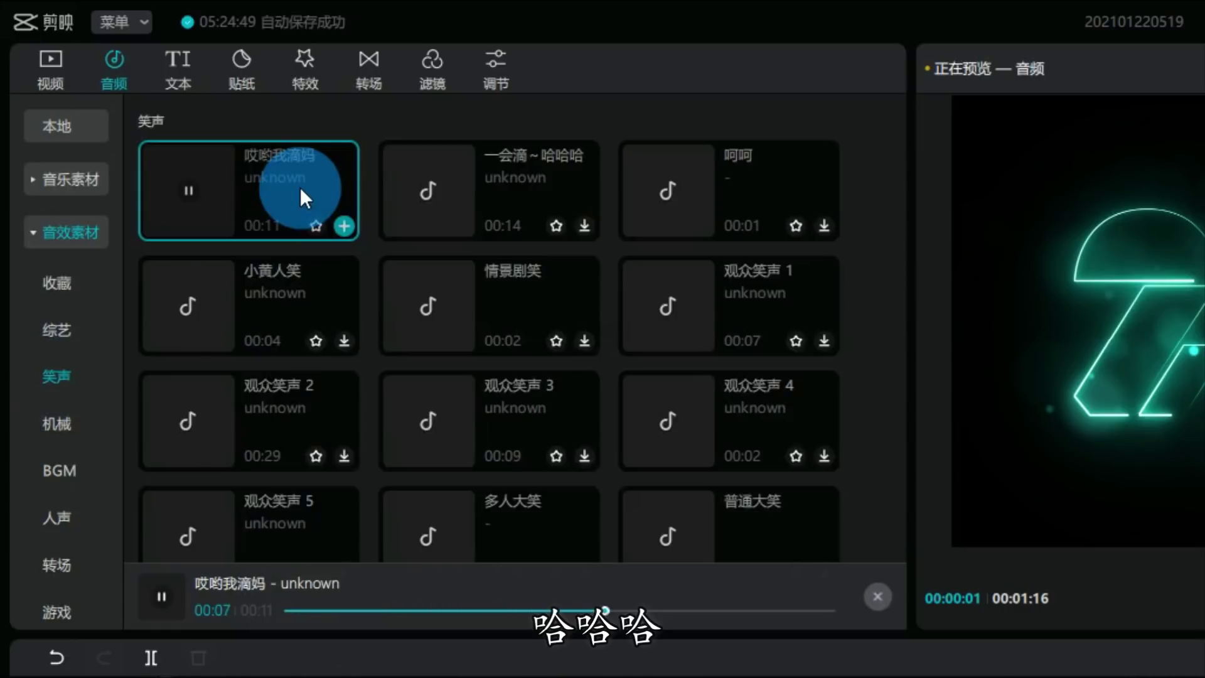
pyautogui.click(300, 187)
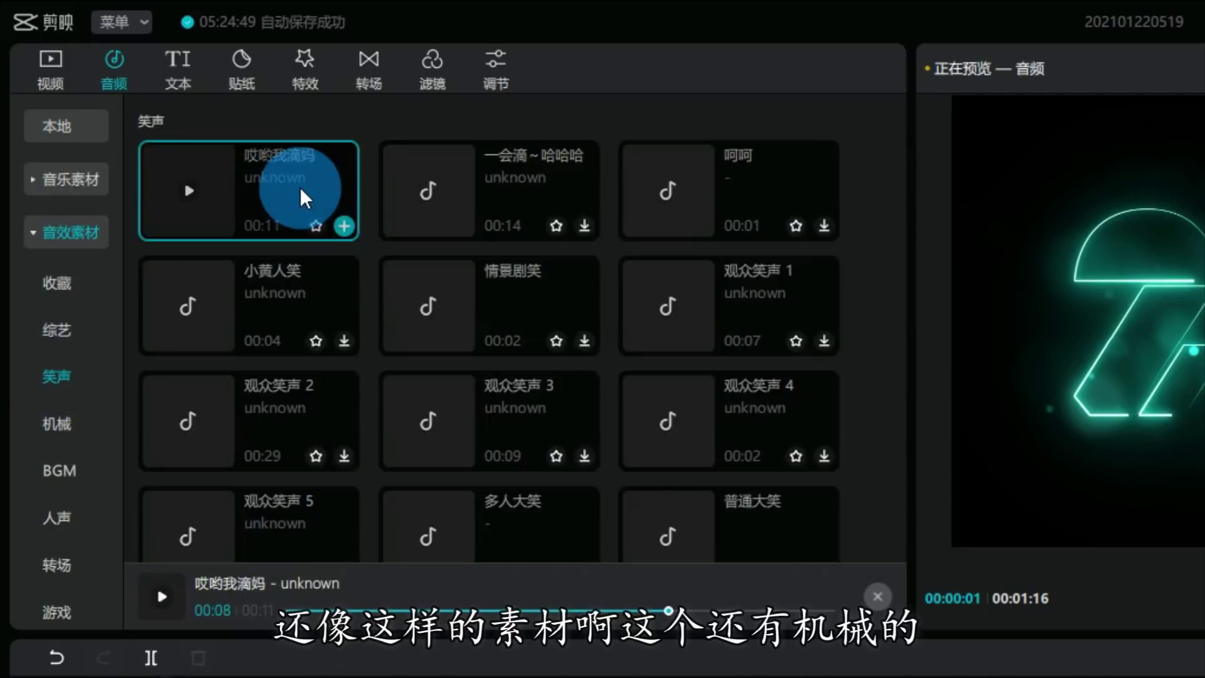
# Look through 机械, BGM and 人声 effects, then start the Douyin favourites login
pyautogui.click(58, 420)
pyautogui.click(66, 473)
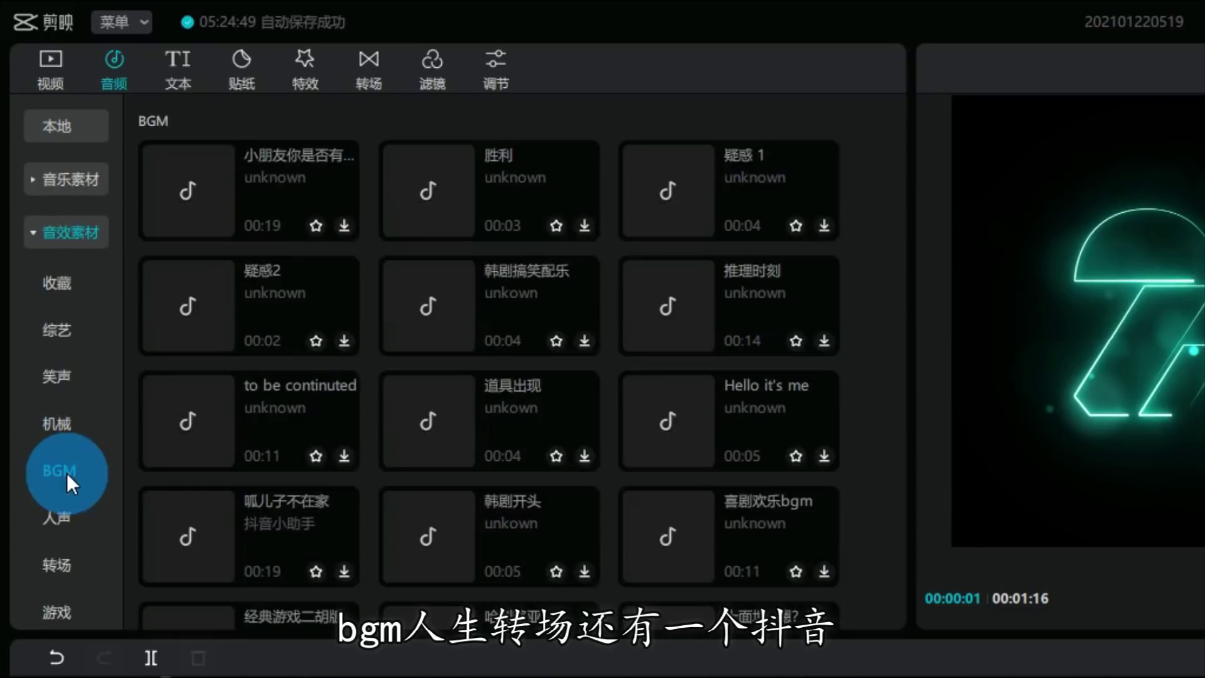
pyautogui.click(54, 521)
pyautogui.scroll(-2, 54, 514)
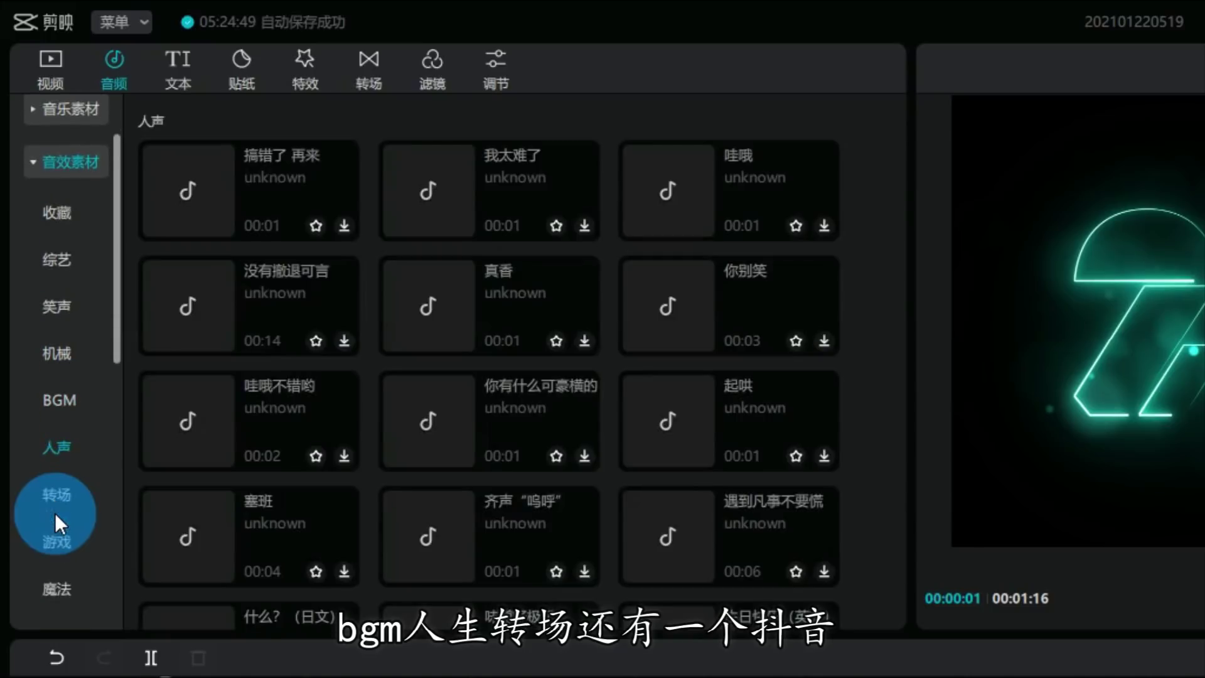
pyautogui.click(63, 239)
pyautogui.click(65, 284)
pyautogui.click(531, 389)
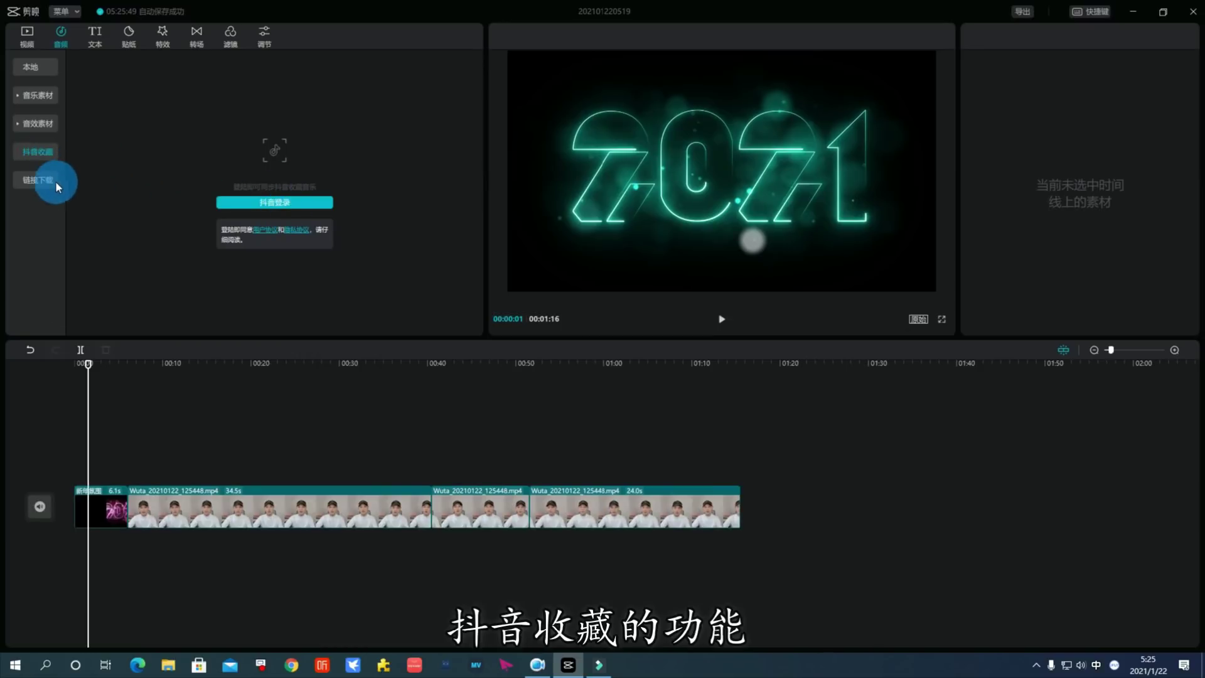
# Show the audio 链接下载 page for pasting video or music share links
pyautogui.click(32, 183)
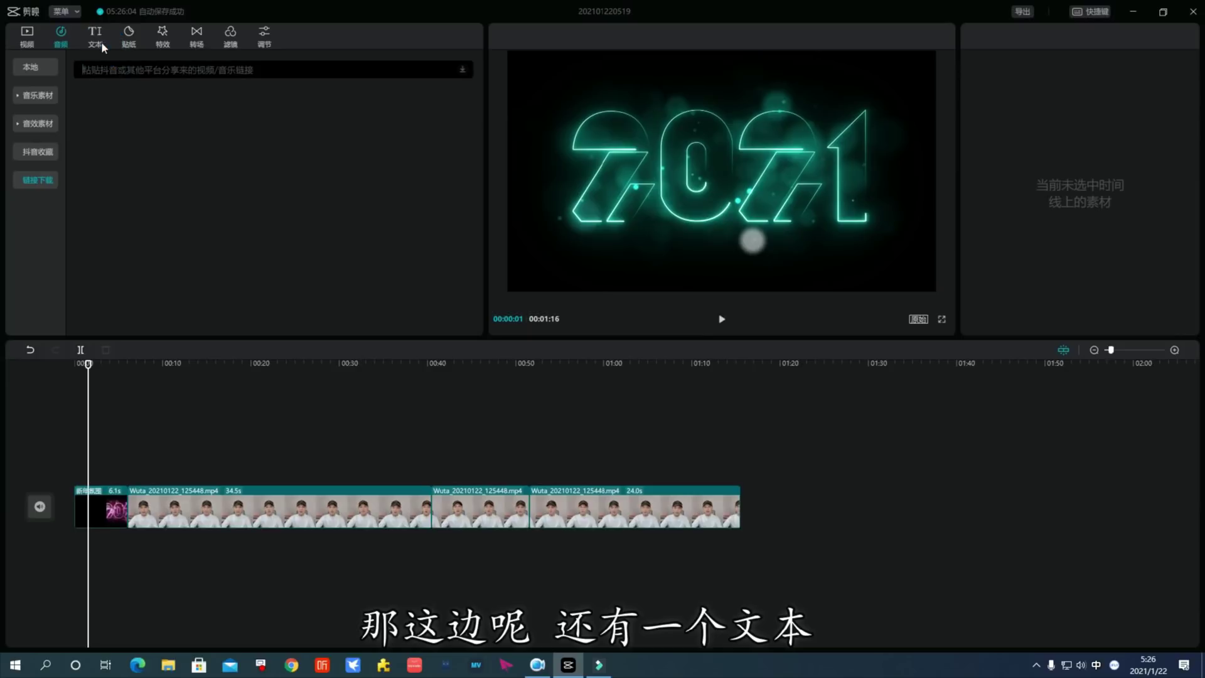
# Open the text library and scroll through the 花字 fancy-text style presets
pyautogui.click(99, 40)
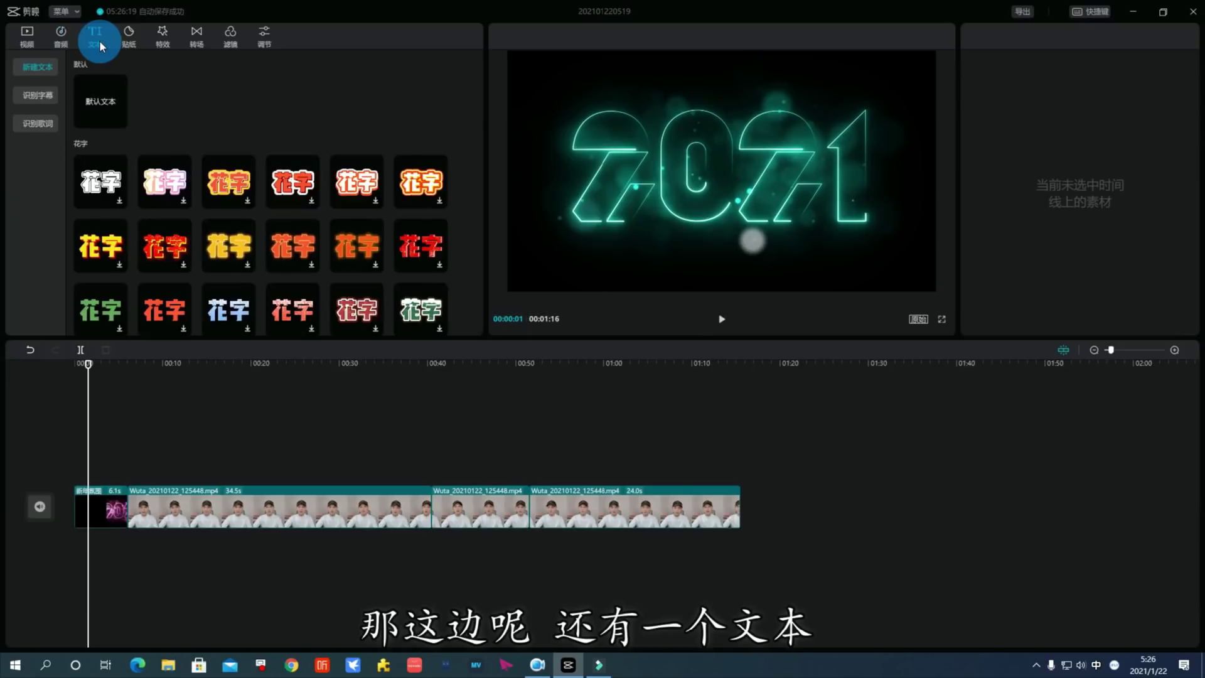
pyautogui.scroll(-3, 245, 147)
pyautogui.scroll(-1, 266, 195)
pyautogui.scroll(5, 277, 221)
pyautogui.scroll(-1, 240, 186)
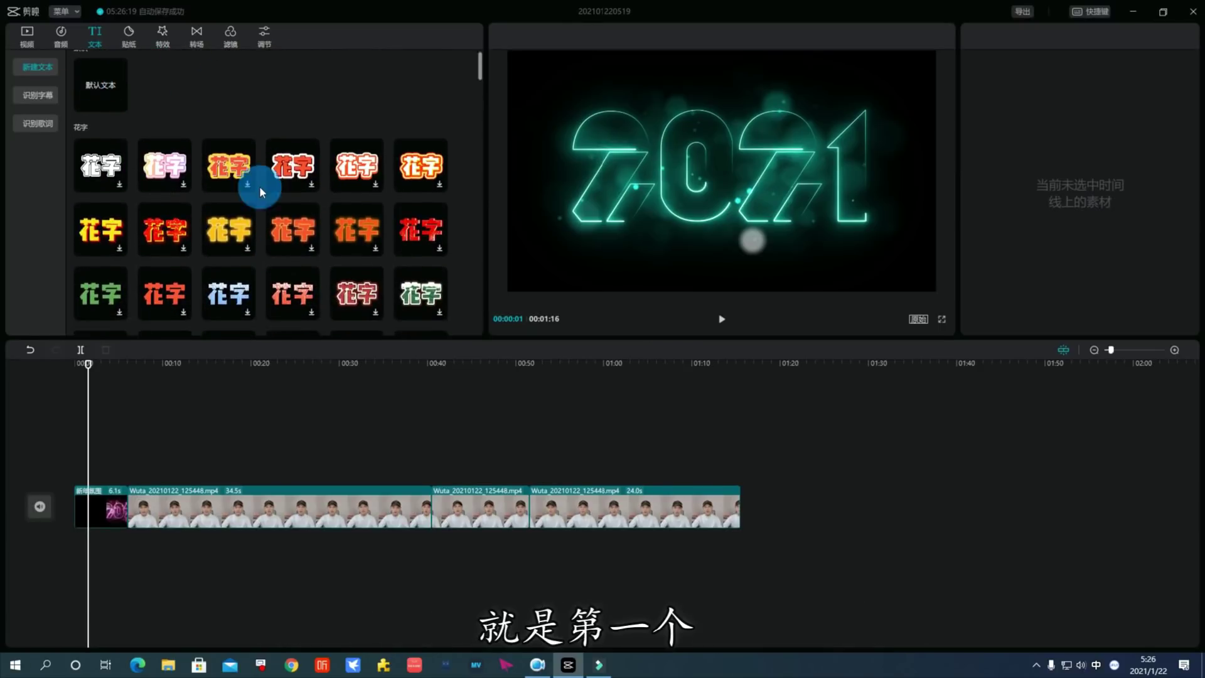
pyautogui.scroll(-2, 329, 221)
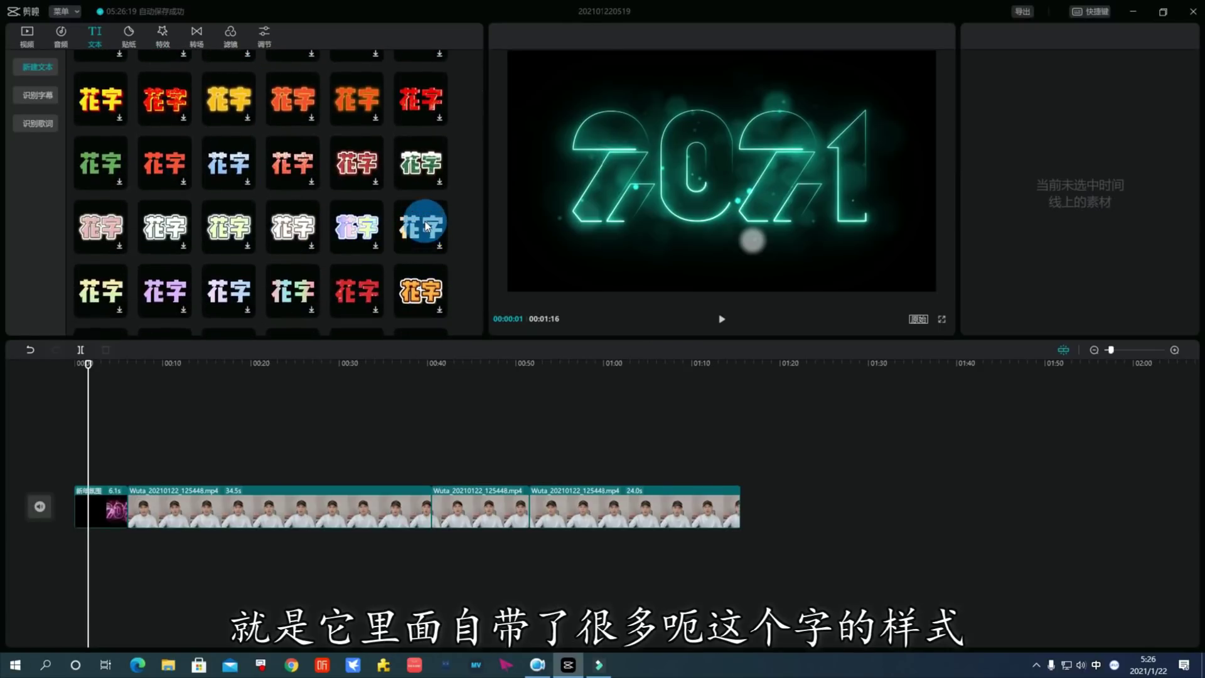
# Start 识别字幕 automatic subtitle recognition and retry it after the network error
pyautogui.click(38, 97)
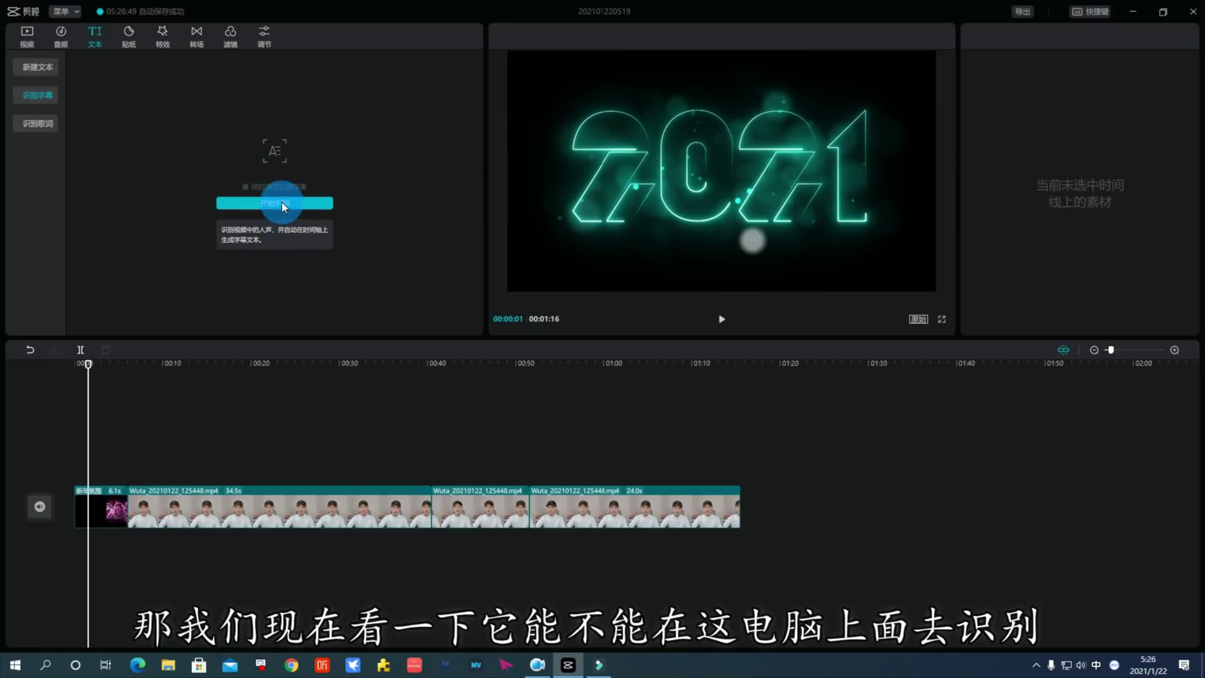
pyautogui.click(281, 202)
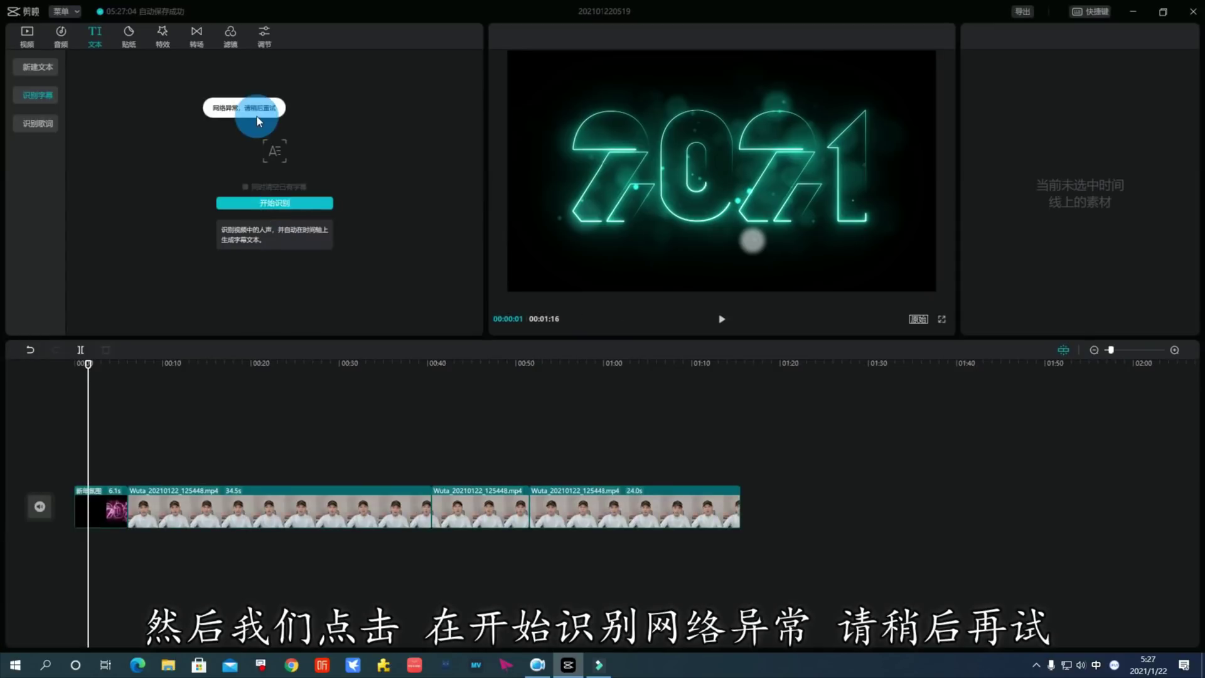
pyautogui.click(301, 203)
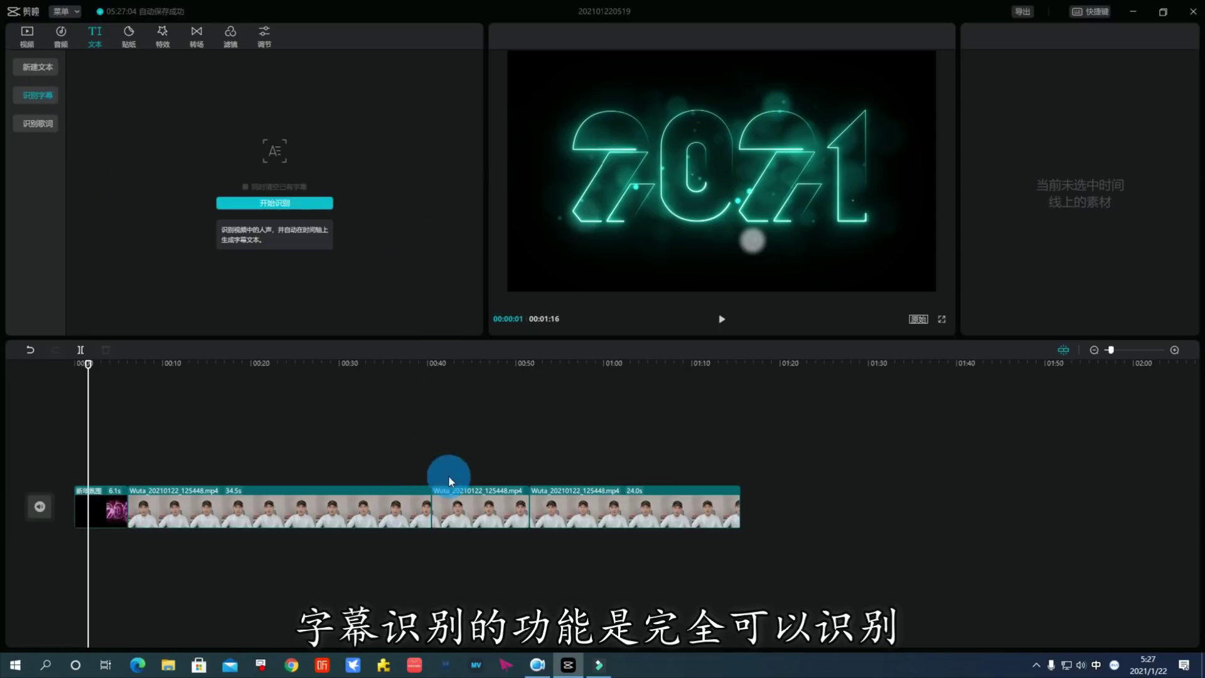
# Move the playhead to about 00:08, switch to 识别歌词 lyrics recognition, and open stickers
pyautogui.click(153, 364)
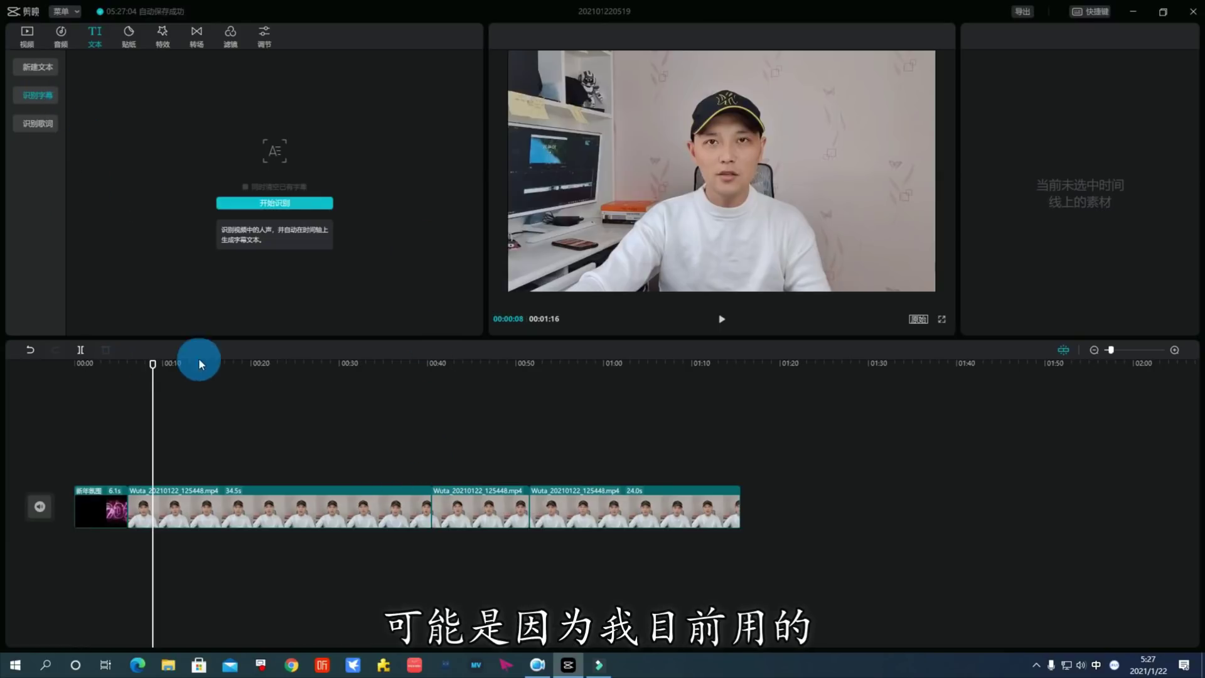
pyautogui.click(47, 126)
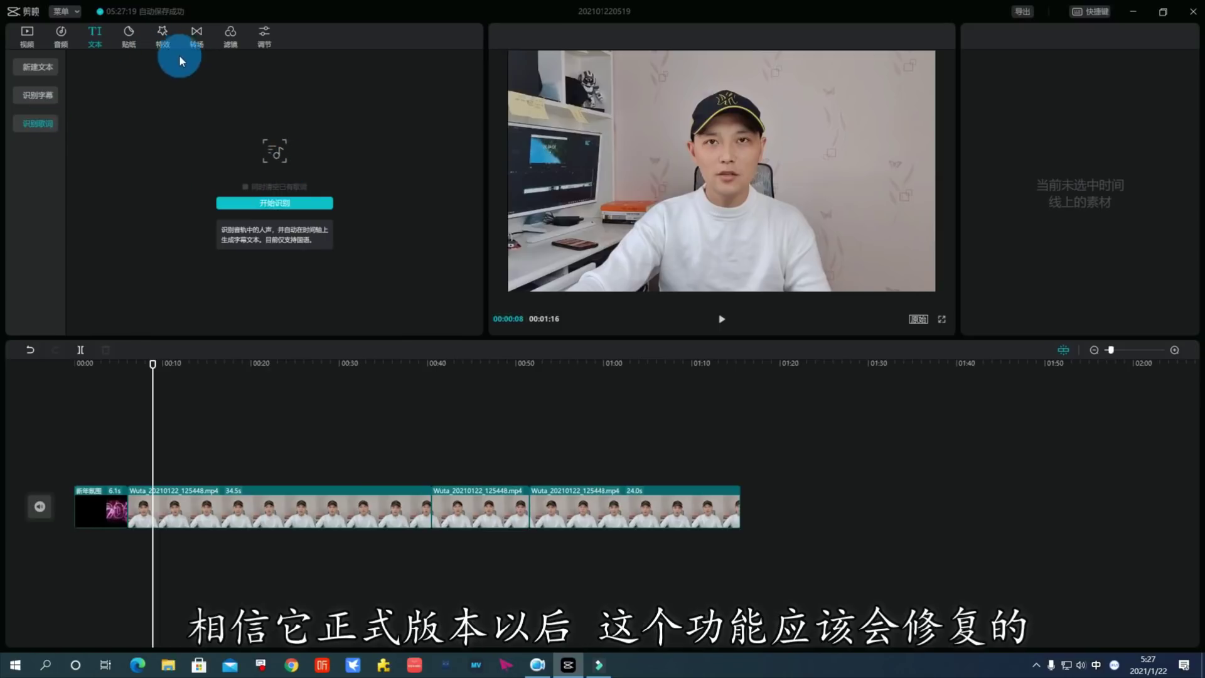
pyautogui.click(129, 44)
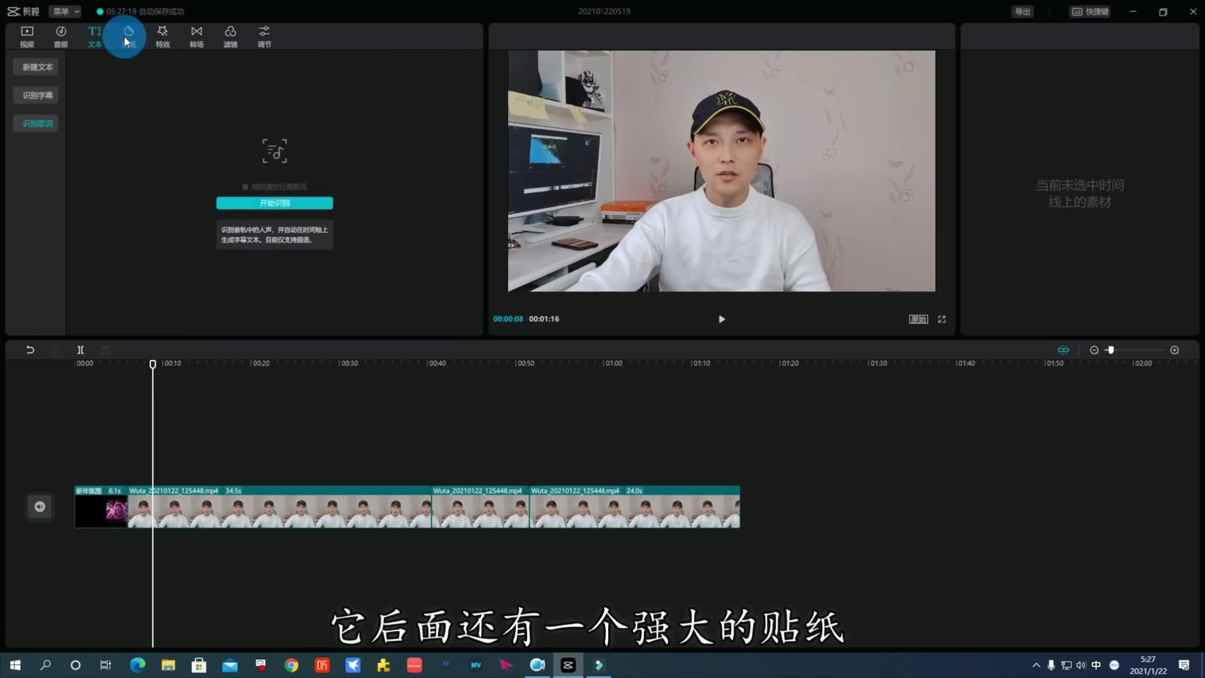
# Open the 贴纸 sticker library and scroll down its category list
pyautogui.click(127, 41)
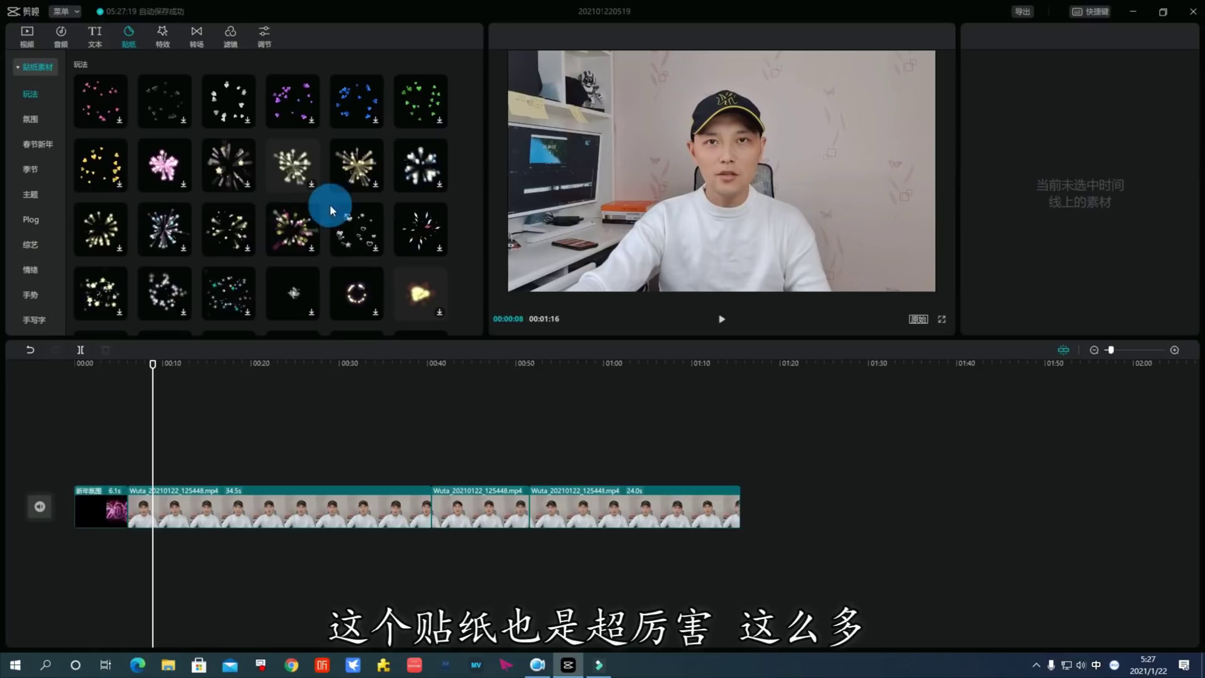
pyautogui.scroll(-2, 81, 377)
pyautogui.scroll(-2, 84, 408)
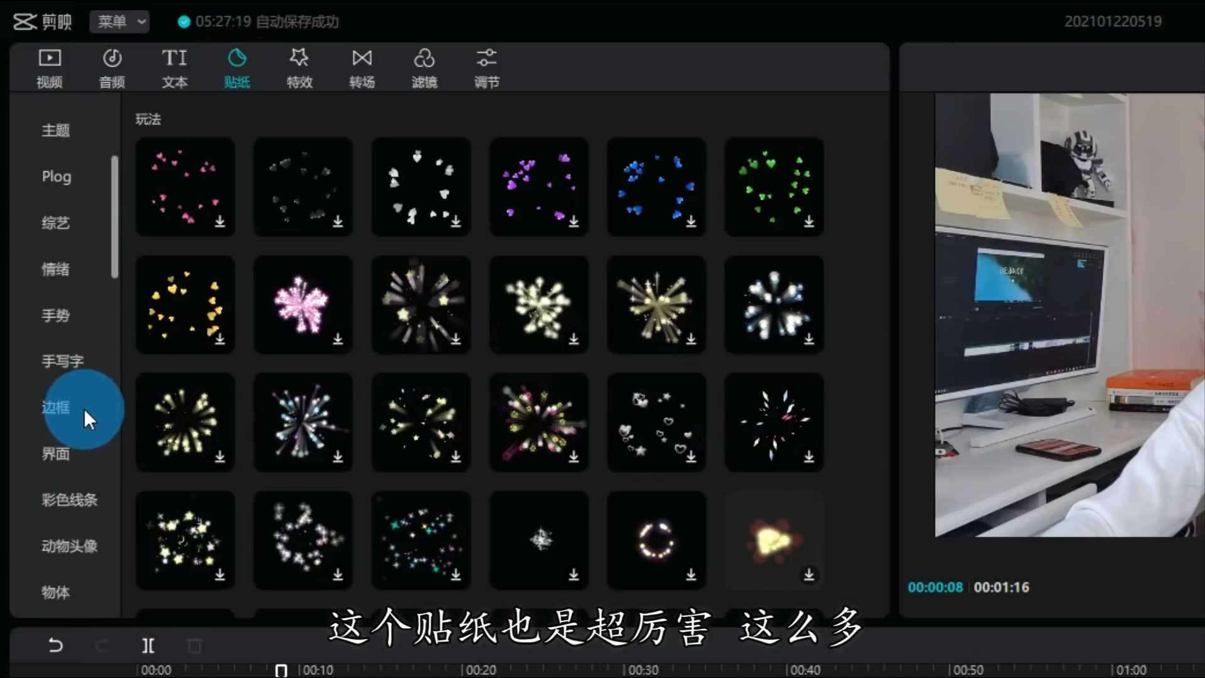
pyautogui.scroll(-2, 88, 435)
pyautogui.scroll(-2, 92, 457)
pyautogui.scroll(-3, 90, 467)
pyautogui.scroll(-2, 90, 466)
pyautogui.scroll(-1, 90, 467)
pyautogui.scroll(-3, 91, 466)
pyautogui.scroll(-3, 94, 502)
pyautogui.scroll(-3, 99, 552)
pyautogui.scroll(-5, 32, 134)
# Browse the 食物 and 水果 sticker categories, then settle on 手帐 journal stickers
pyautogui.click(31, 134)
pyautogui.click(31, 122)
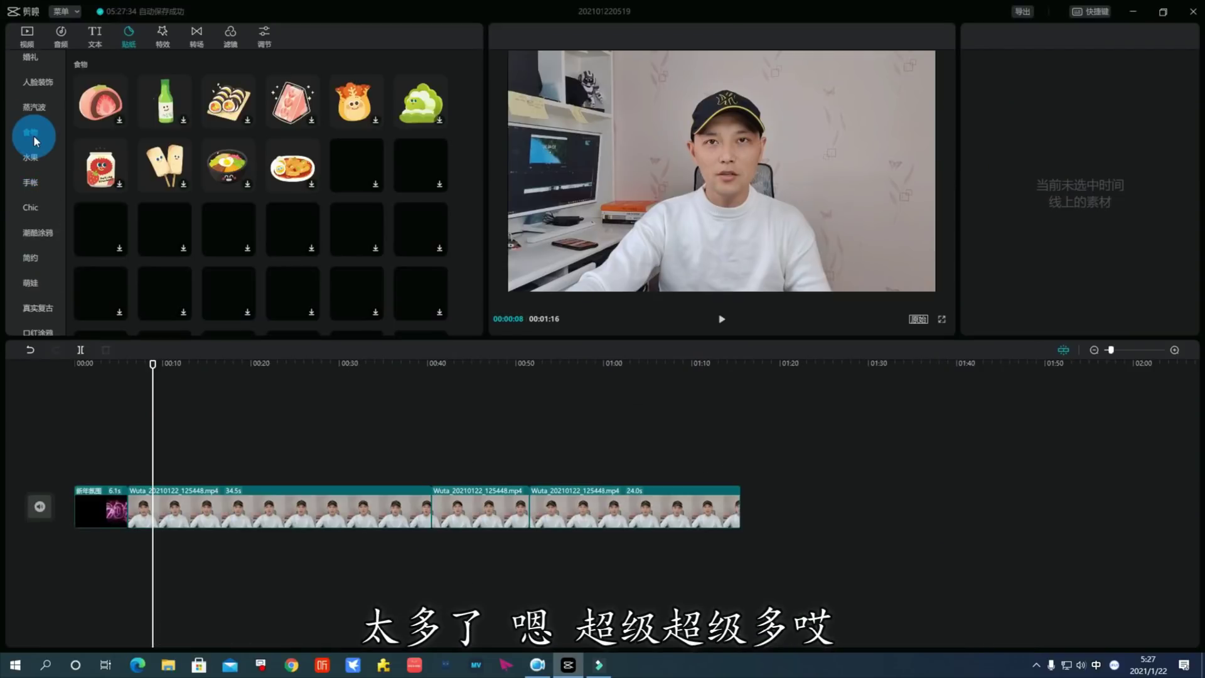
pyautogui.click(31, 157)
pyautogui.click(31, 182)
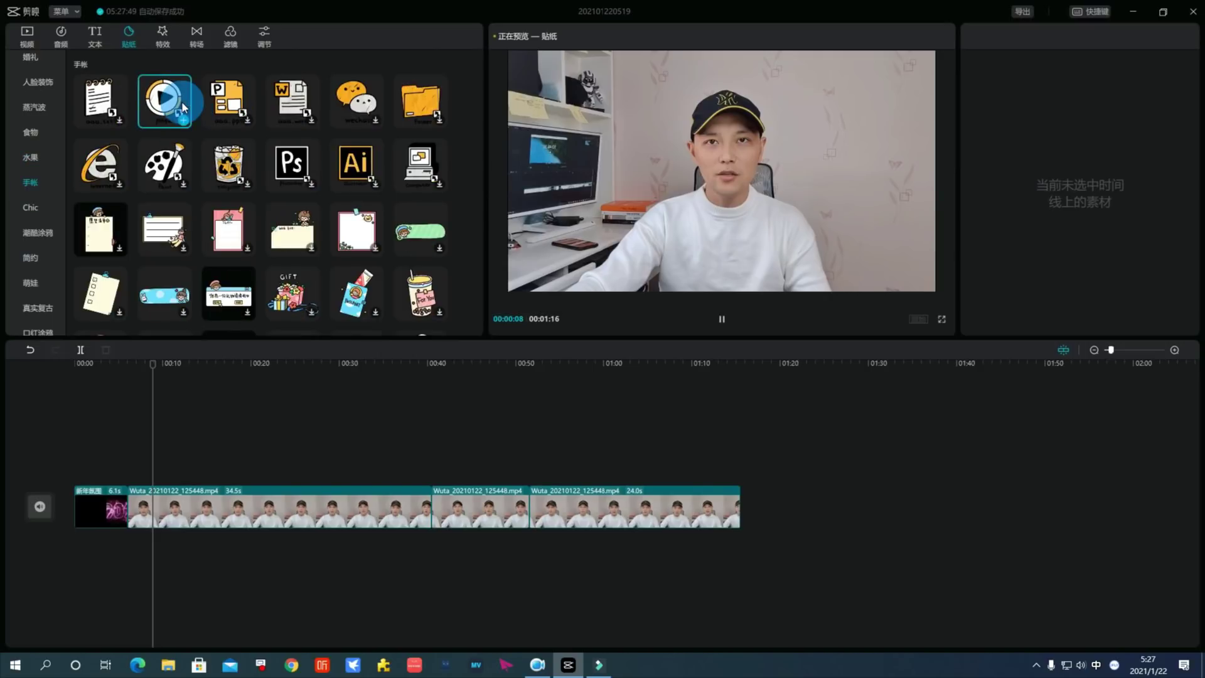
# Add the player sticker above the video, preview it, then enlarge it in the upper right
pyautogui.moveTo(183, 107); pyautogui.dragTo(212, 477)
pyautogui.press('space')
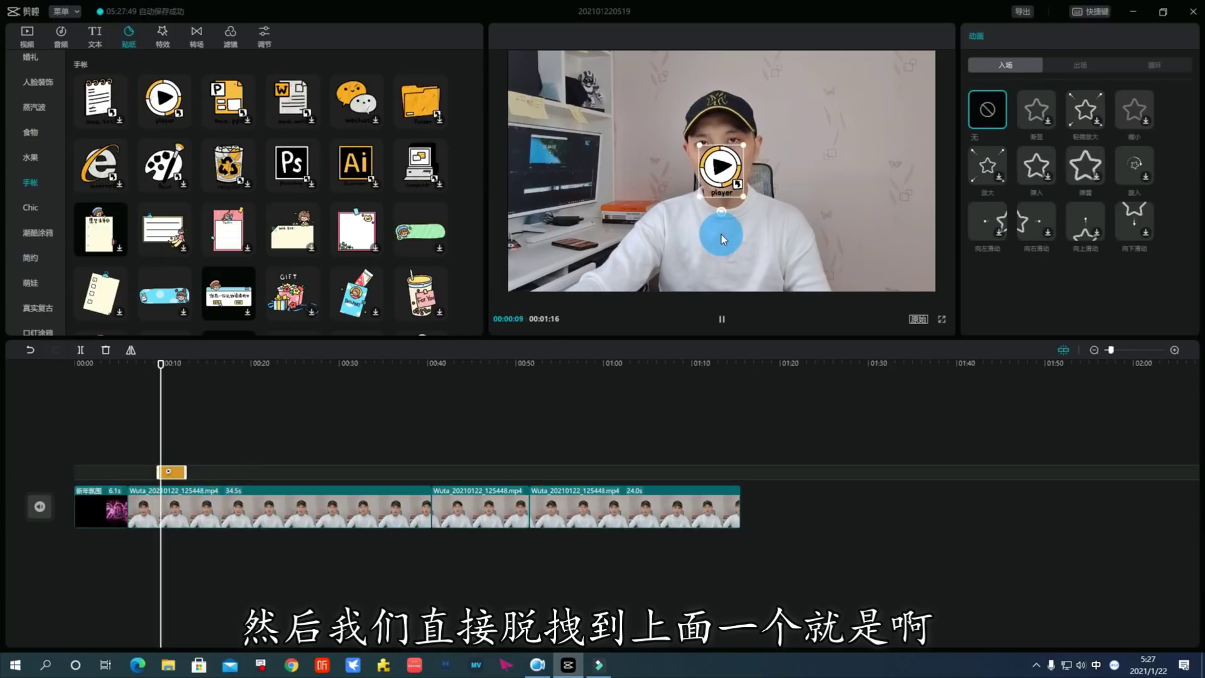
pyautogui.moveTo(721, 171)
pyautogui.mouseDown()
pyautogui.moveTo(604, 203)
pyautogui.moveTo(640, 240)
pyautogui.mouseUp()
pyautogui.moveTo(577, 195); pyautogui.dragTo(833, 172)
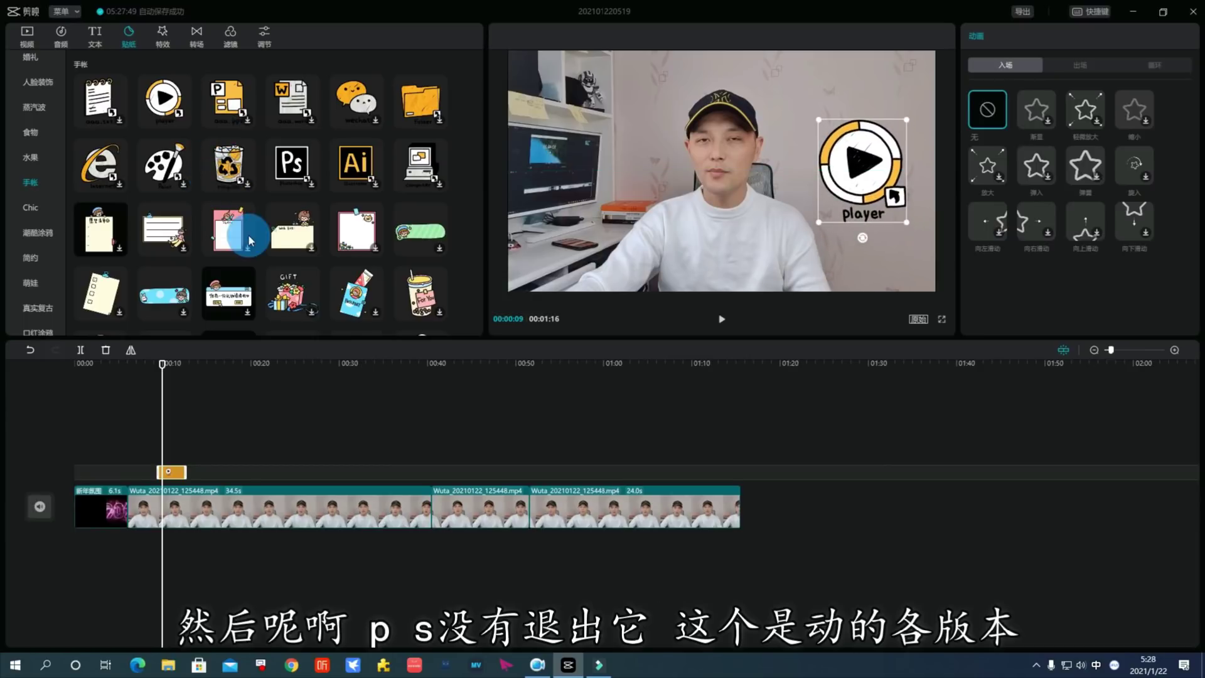
# Add the Ps sticker near 00:16 and view its 出场 and 循环 animations
pyautogui.moveTo(300, 168); pyautogui.dragTo(232, 472)
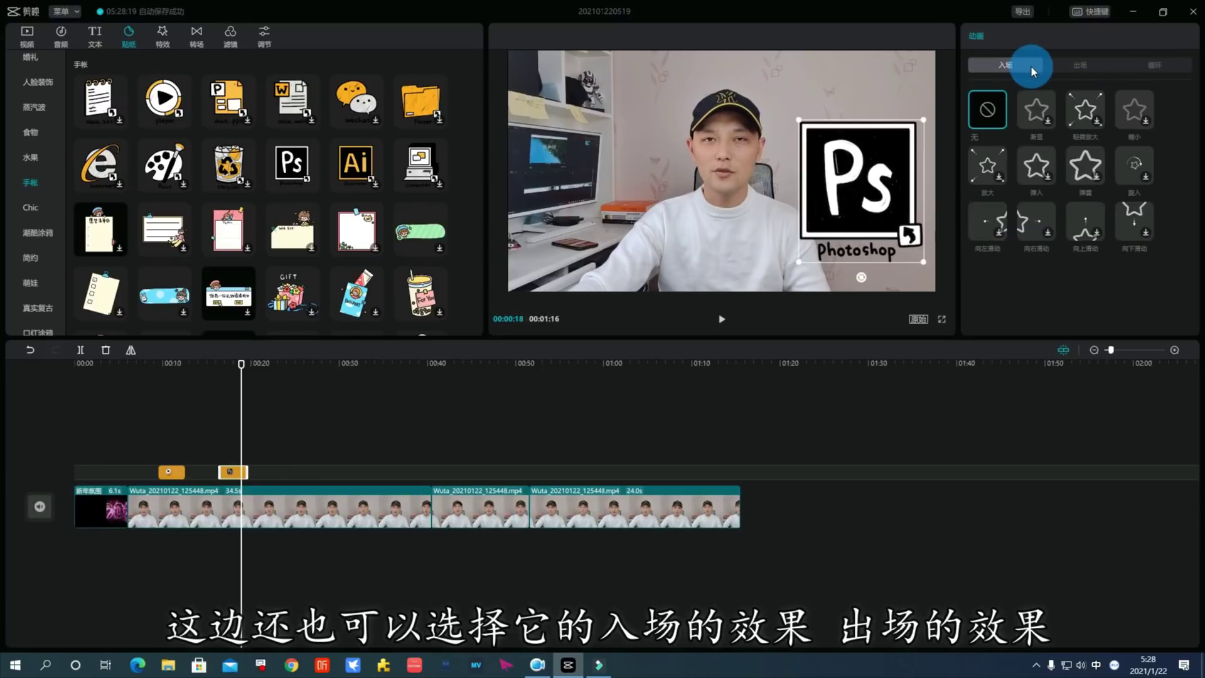
pyautogui.click(1082, 67)
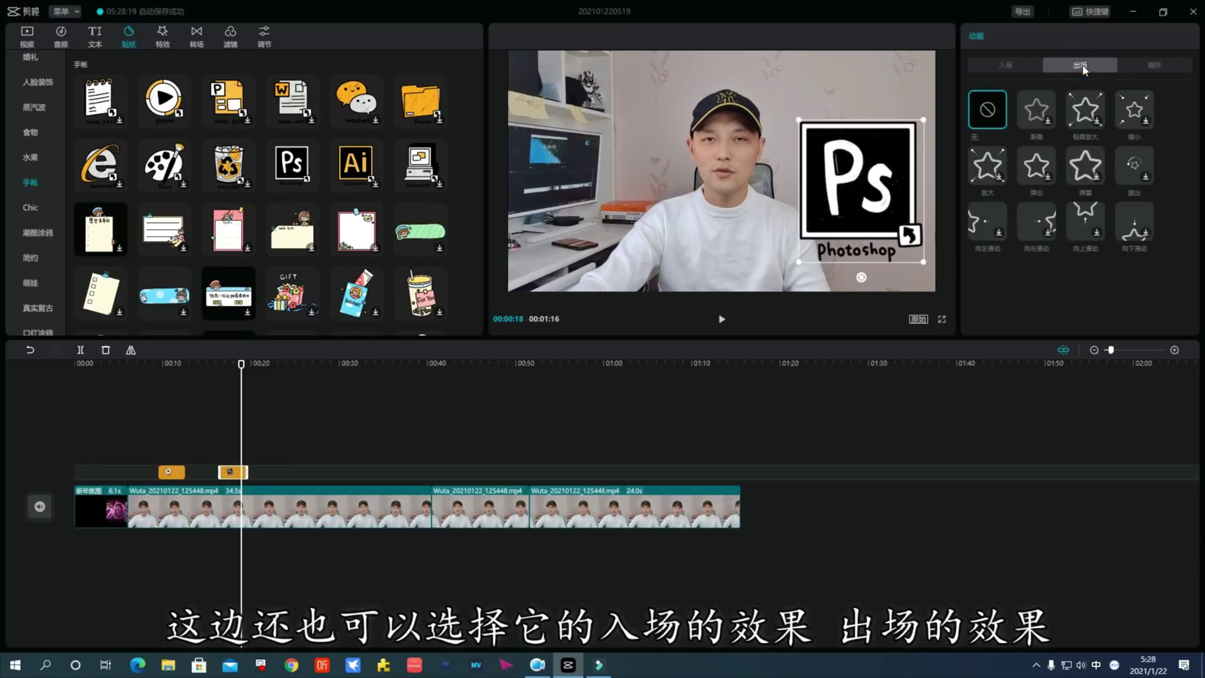
pyautogui.click(1155, 62)
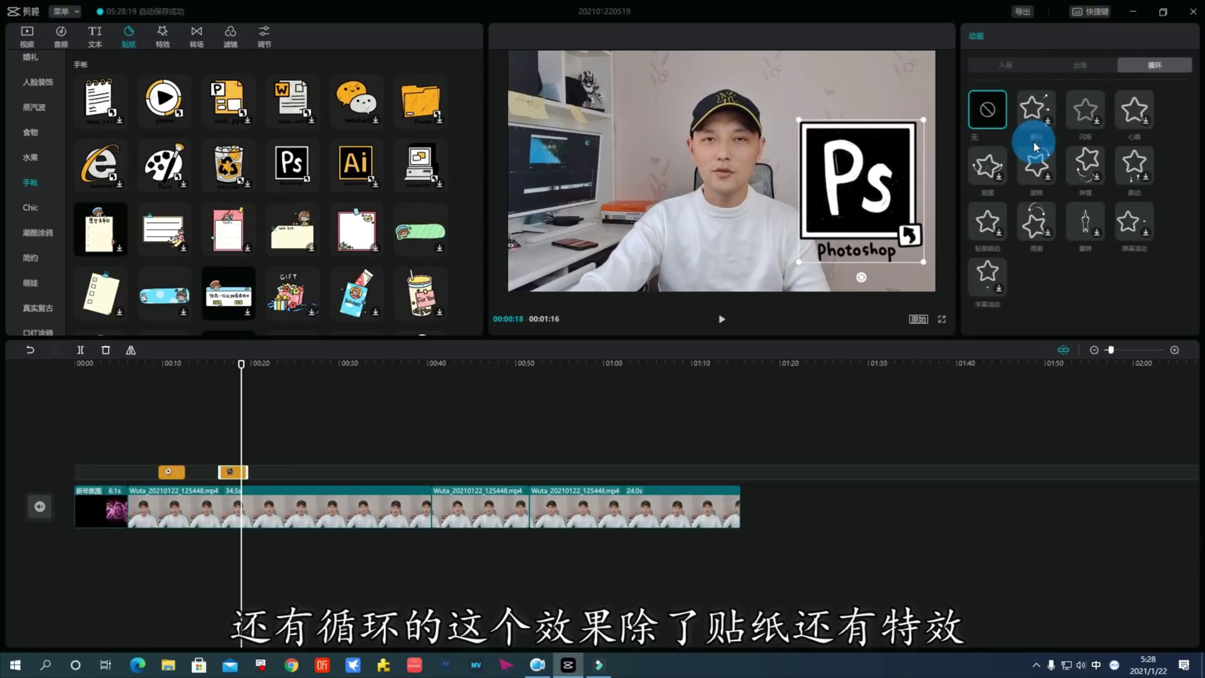
# Add the 恭喜发财 effect on its own track near 00:19 and preview it
pyautogui.click(162, 39)
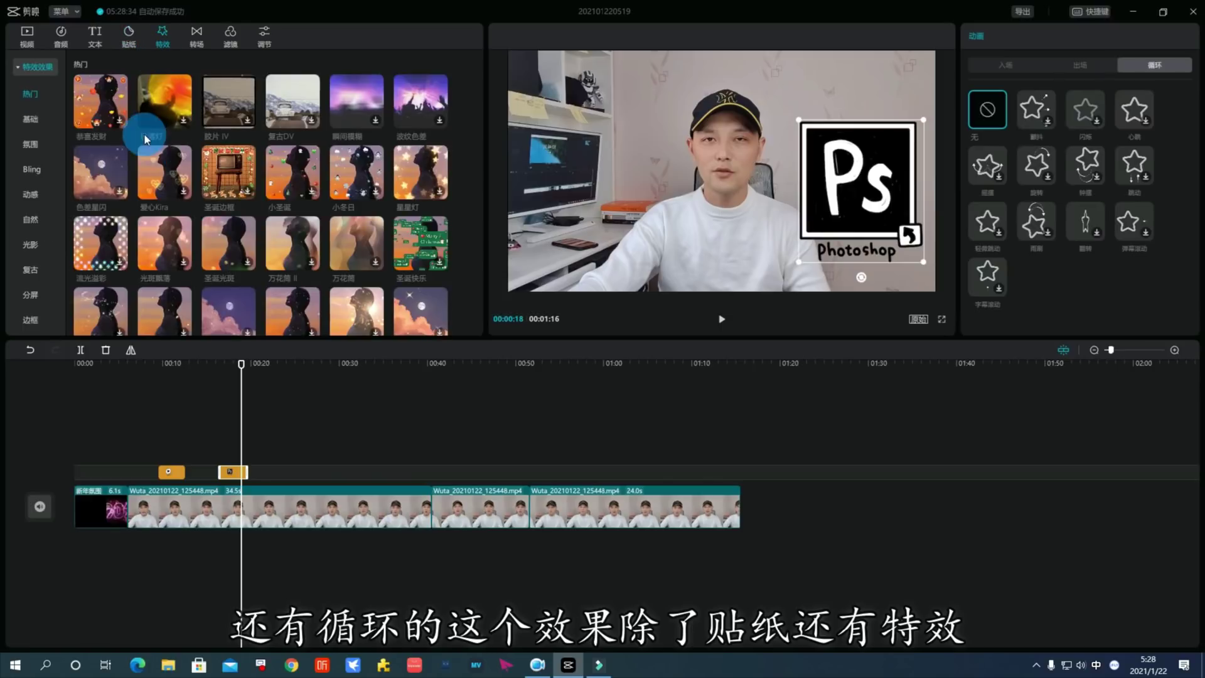
pyautogui.moveTo(103, 103); pyautogui.dragTo(257, 470)
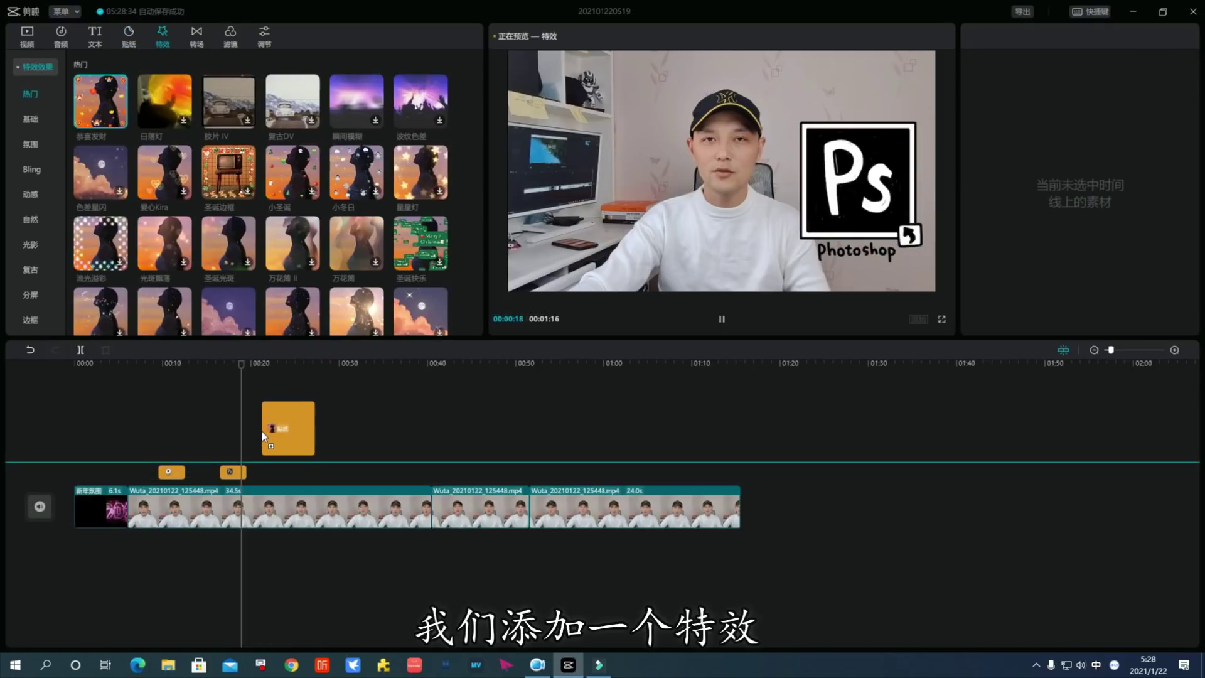
pyautogui.click(296, 402)
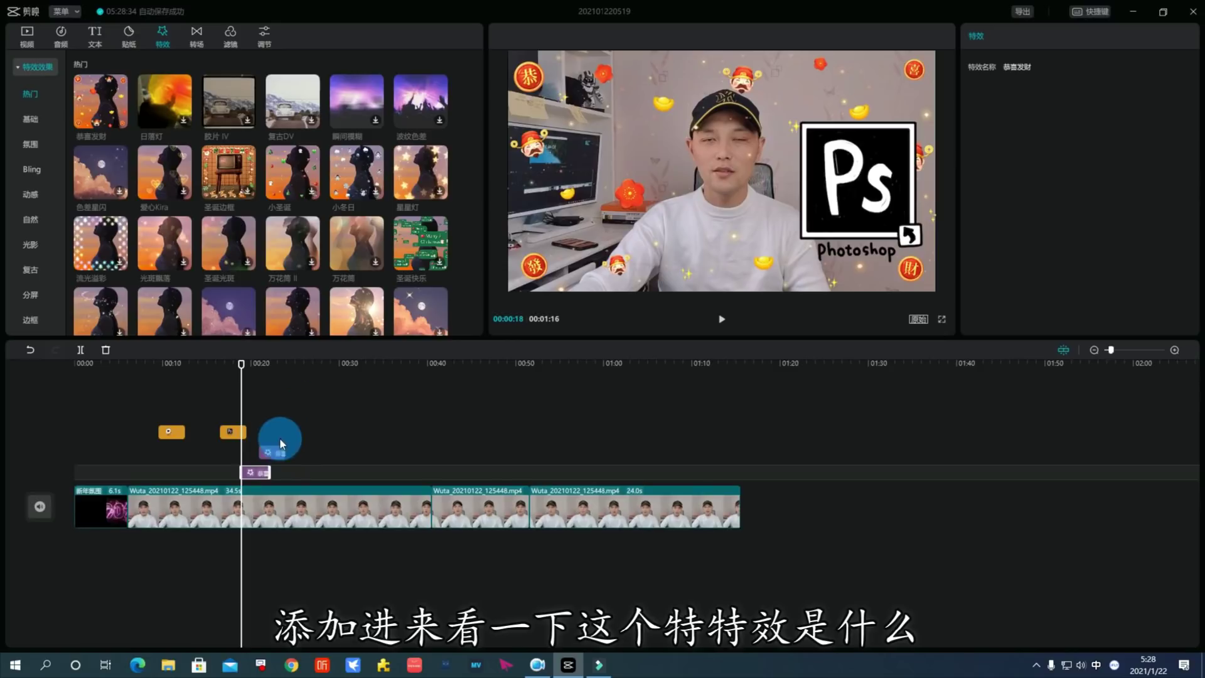
pyautogui.moveTo(272, 446); pyautogui.dragTo(272, 451)
pyautogui.press('space')
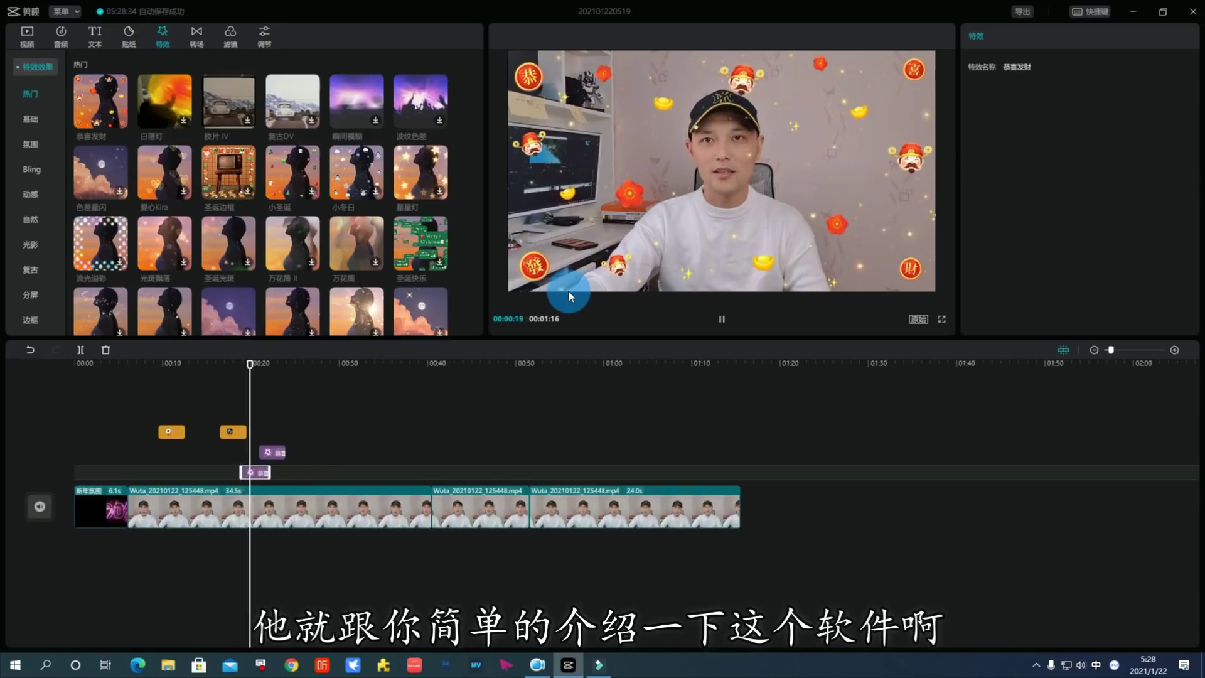
pyautogui.click(824, 224)
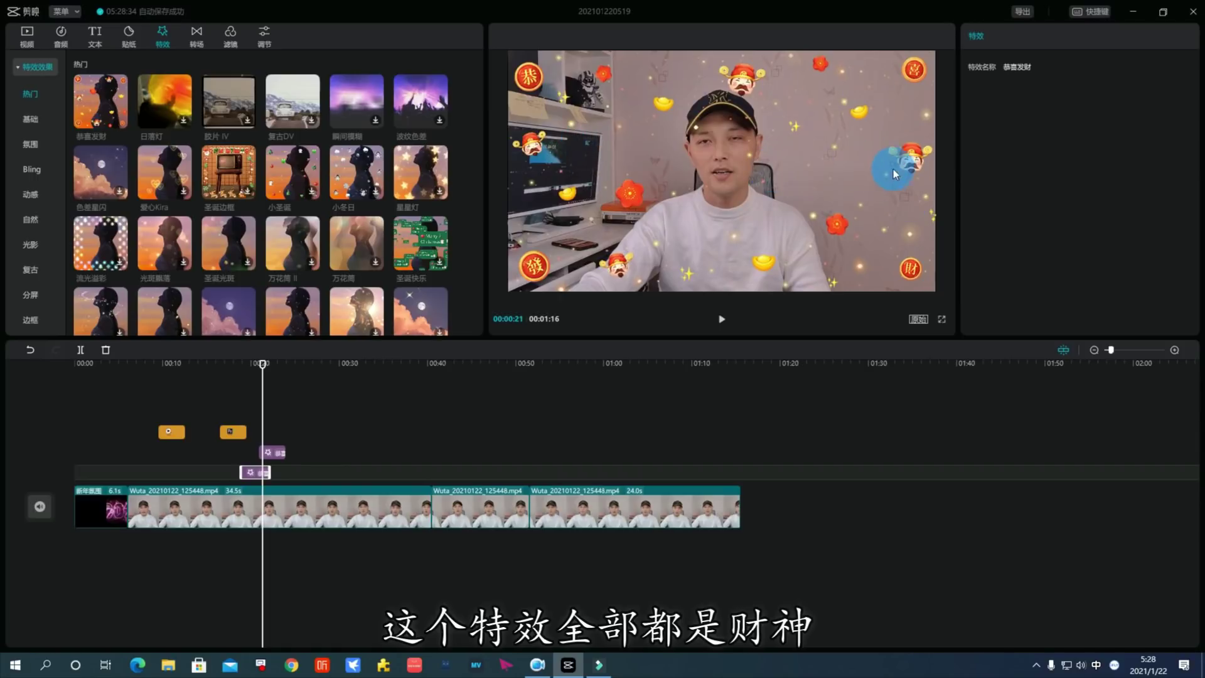
# Add the Bling 月光闪闪 effect to the timeline and preview it from about 00:32
pyautogui.scroll(-3, 286, 262)
pyautogui.click(31, 122)
pyautogui.click(30, 243)
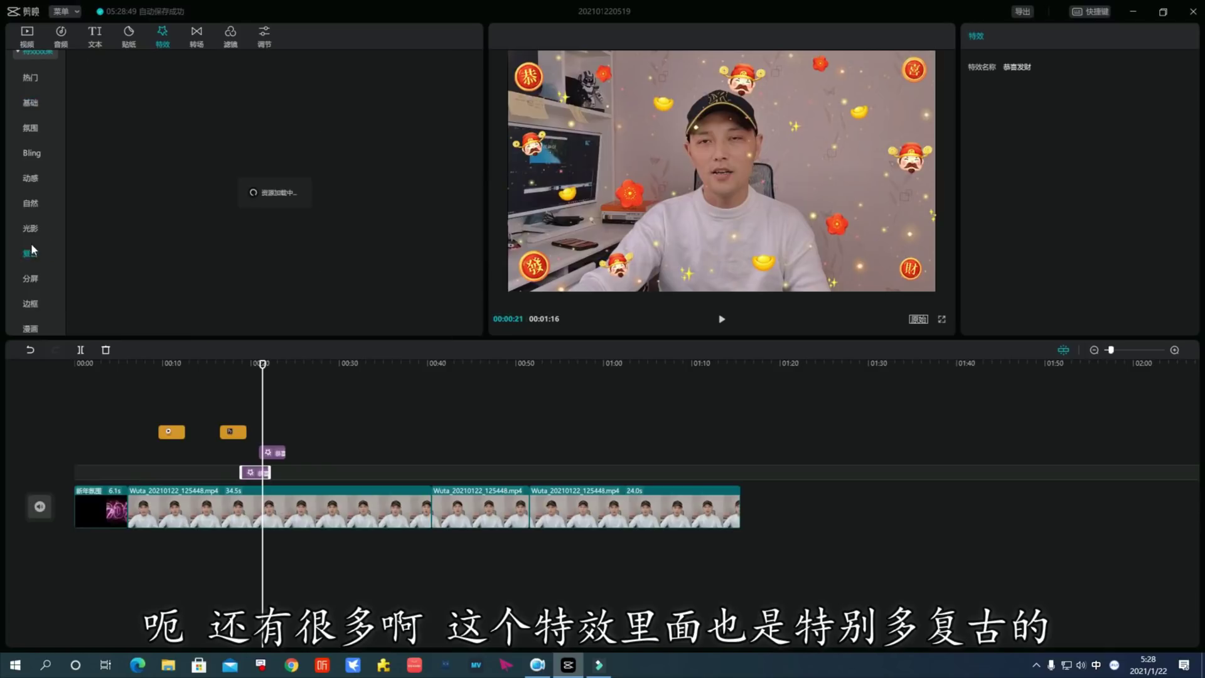
pyautogui.click(32, 225)
pyautogui.click(34, 203)
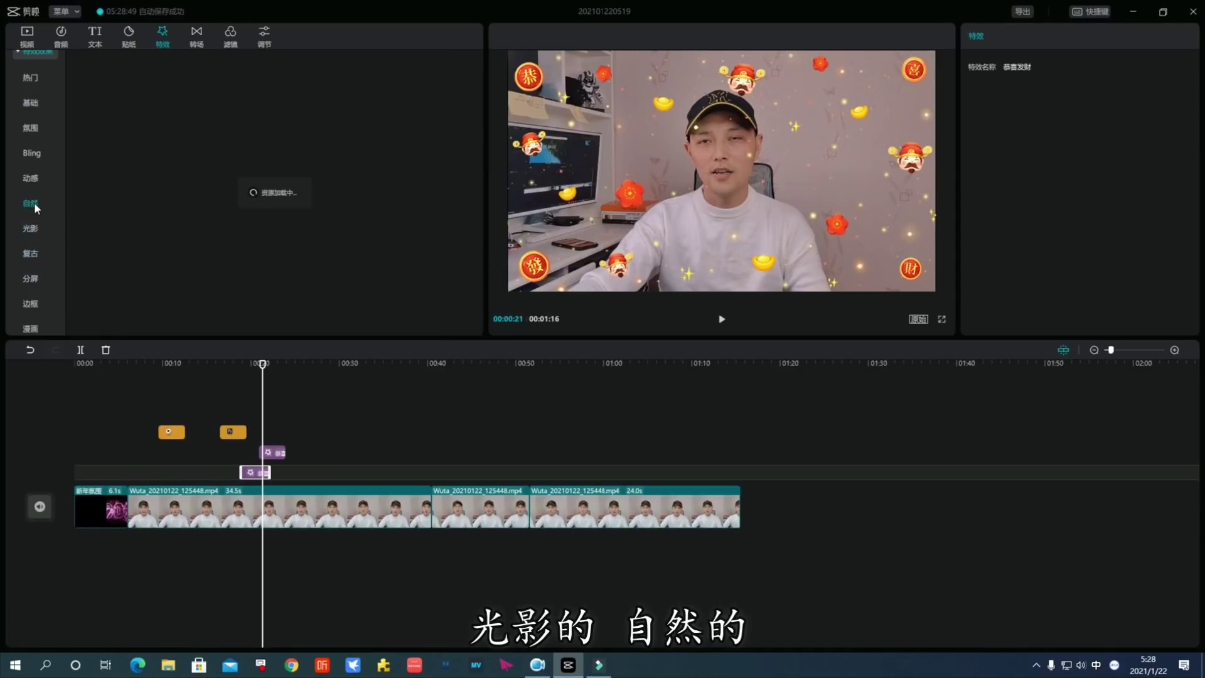
pyautogui.click(35, 178)
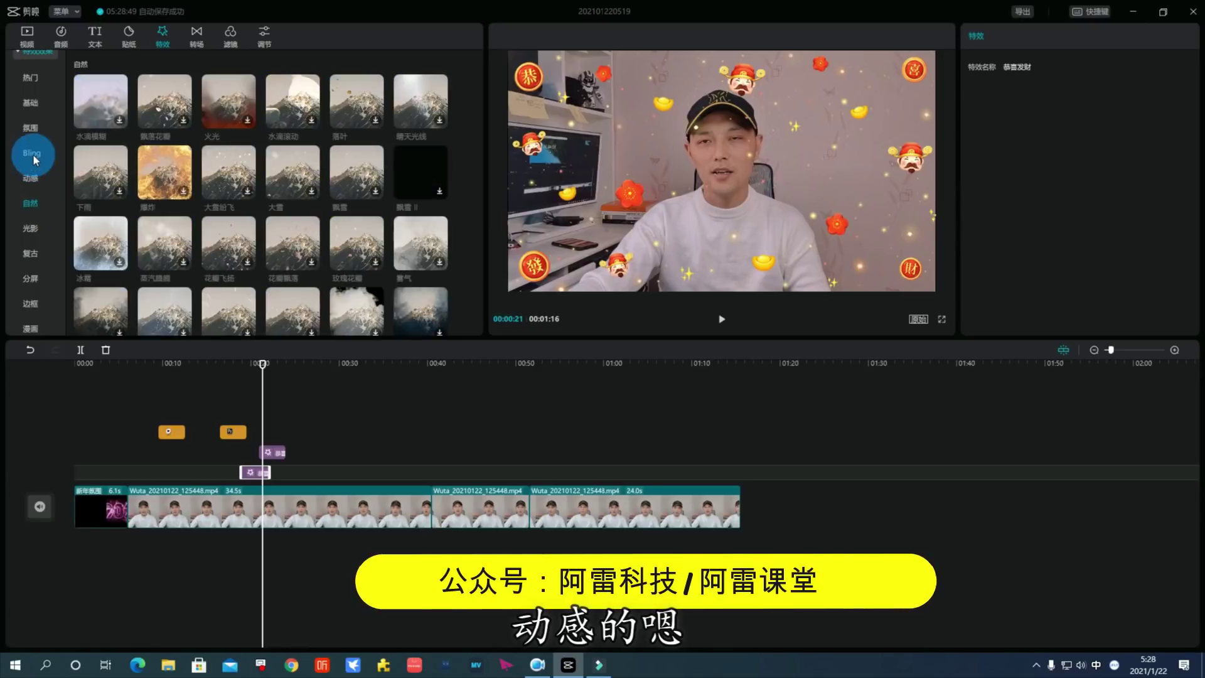
pyautogui.click(32, 153)
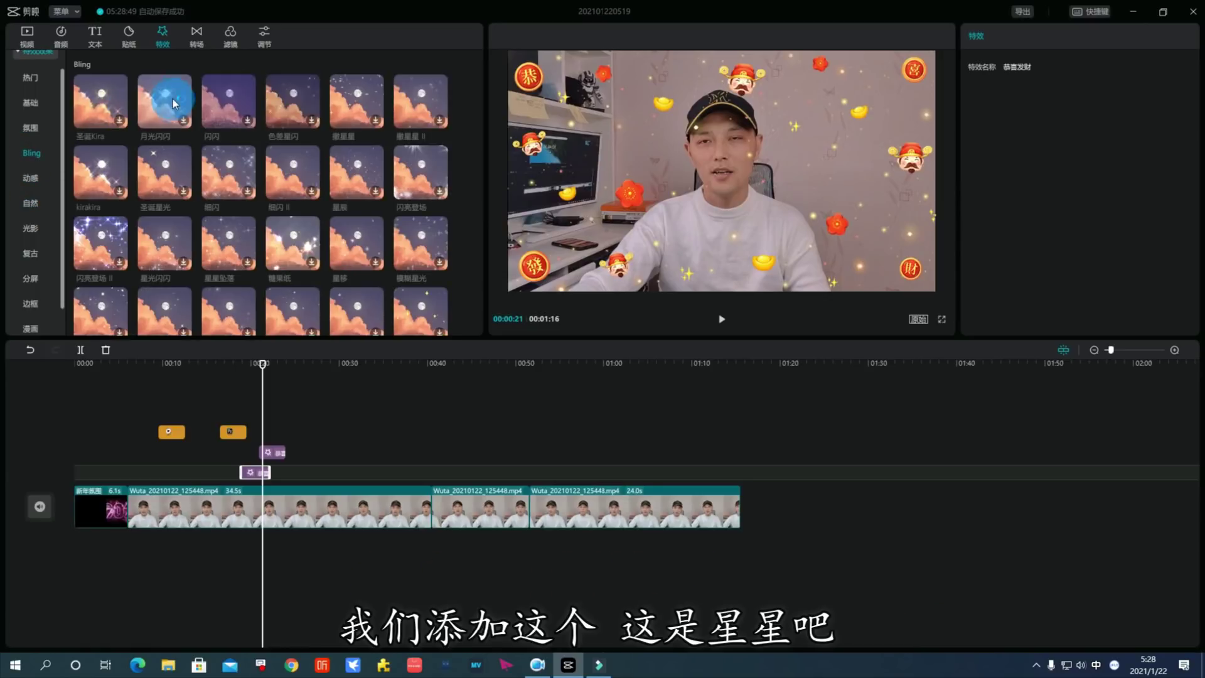
pyautogui.moveTo(172, 99); pyautogui.dragTo(329, 422)
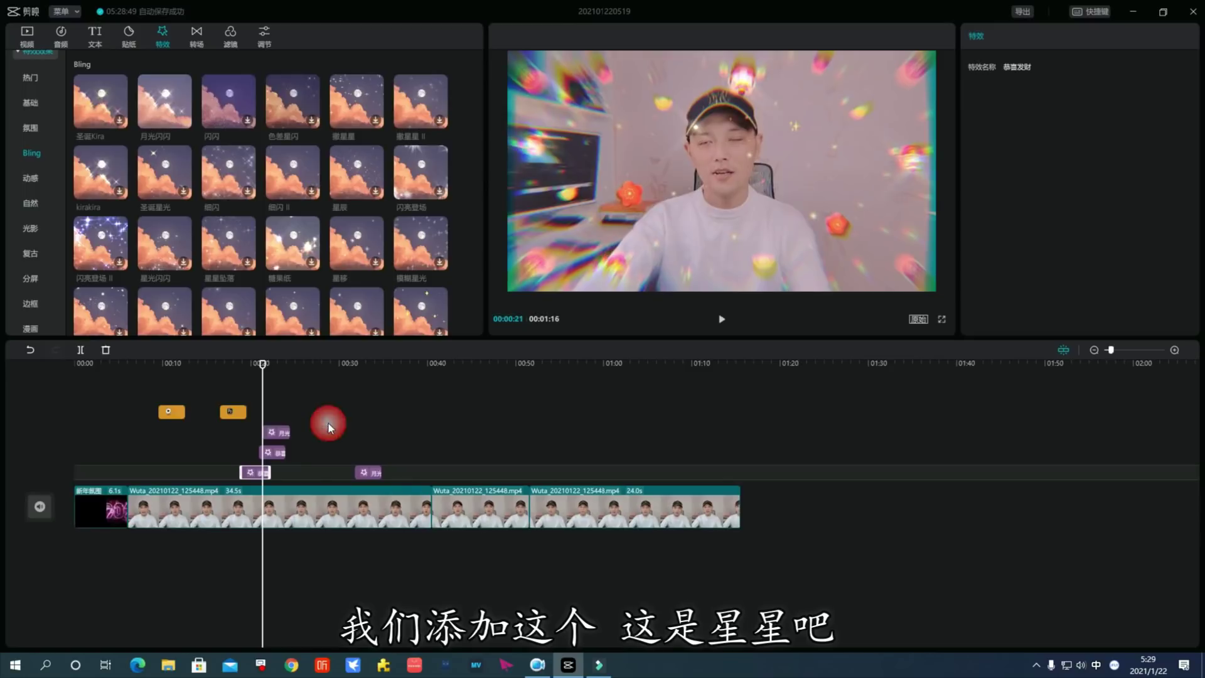
pyautogui.click(364, 362)
pyautogui.press('space')
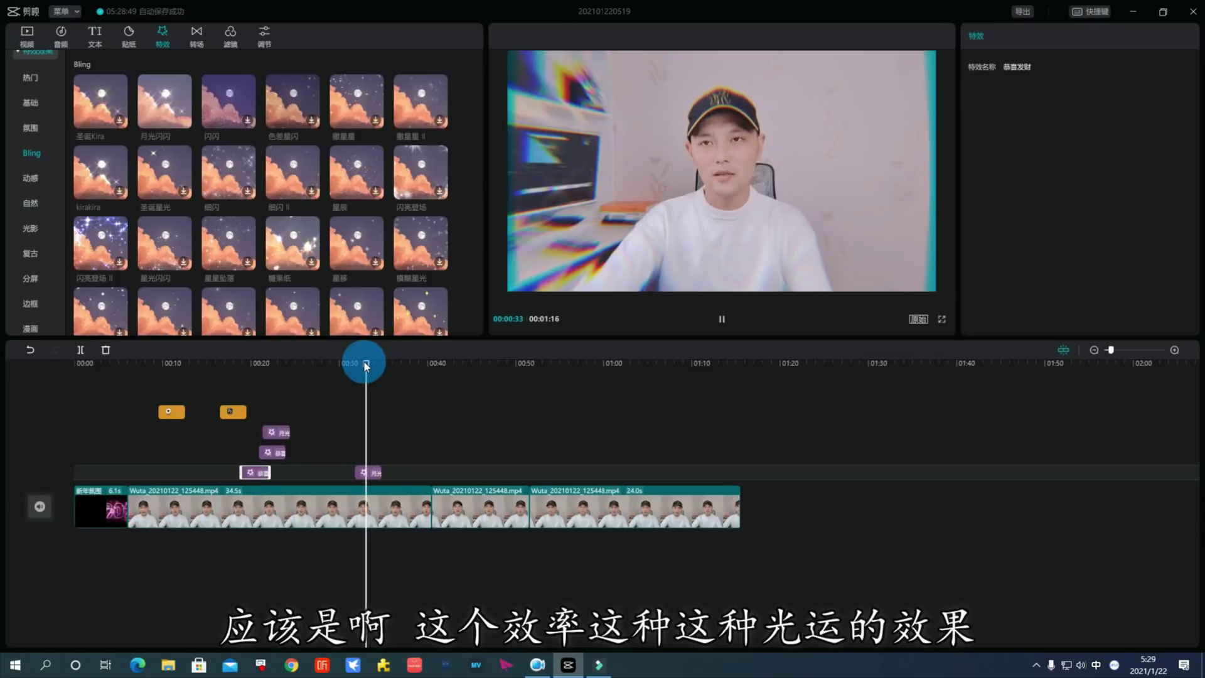
pyautogui.press('space')
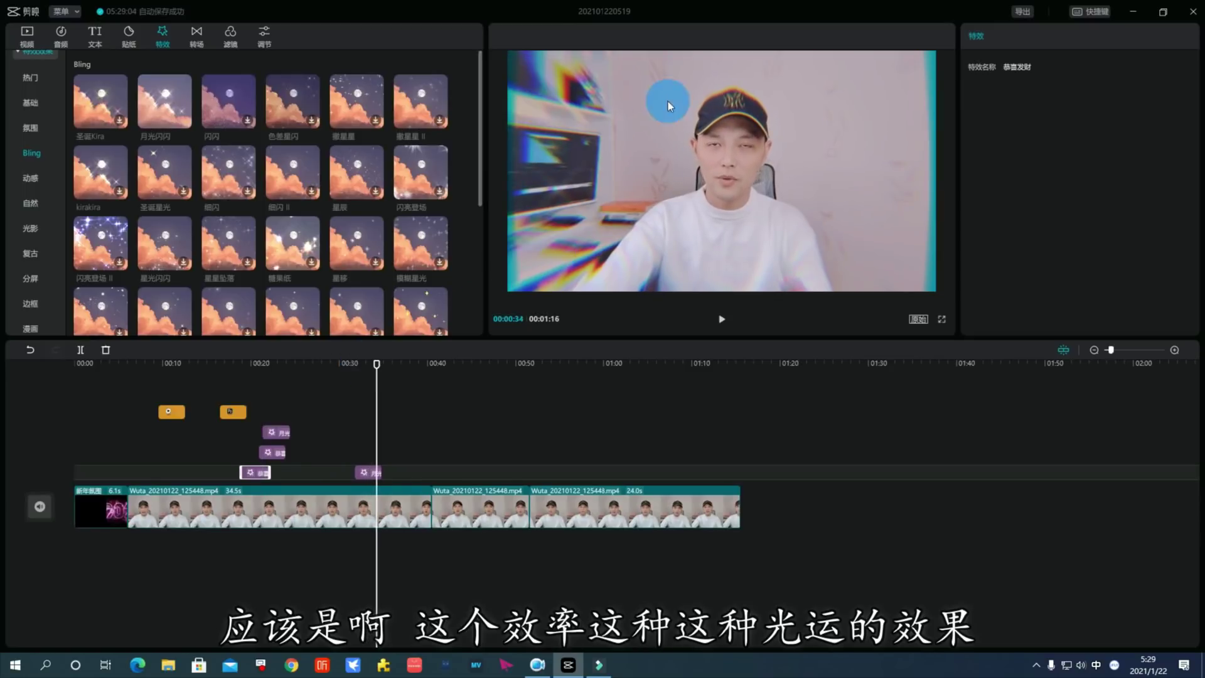
# Place the 复古 影像留念 retro effect on the timeline near 00:38
pyautogui.click(25, 252)
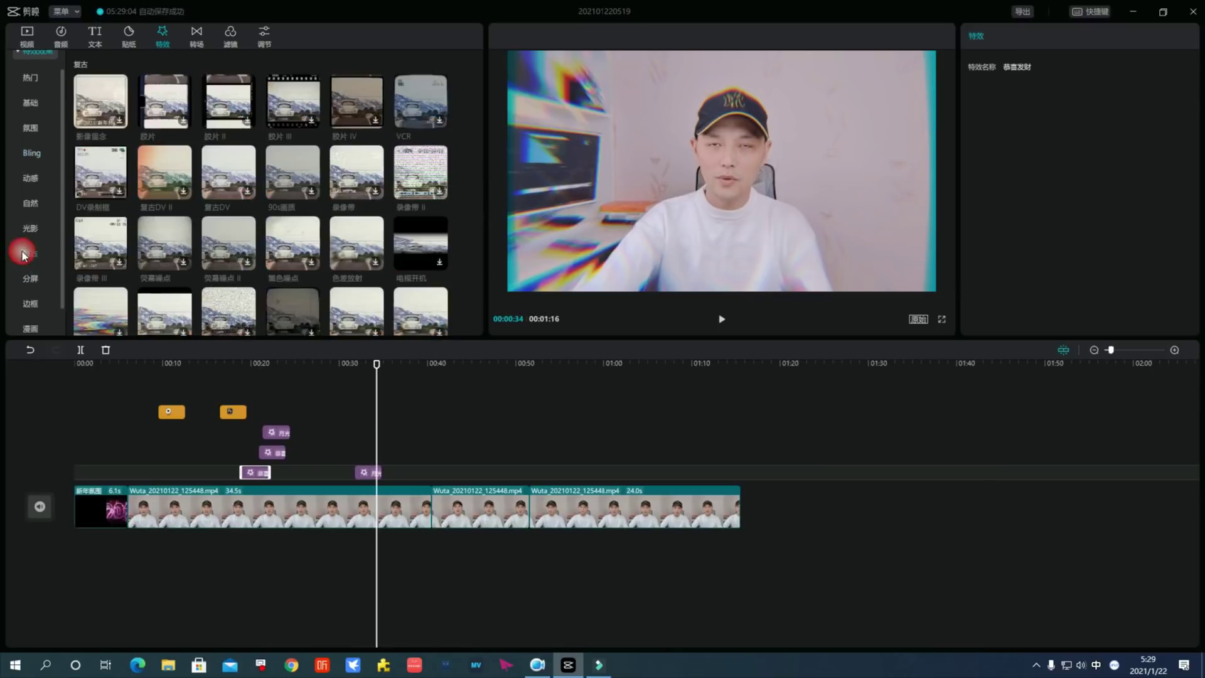
pyautogui.click(31, 278)
pyautogui.click(32, 281)
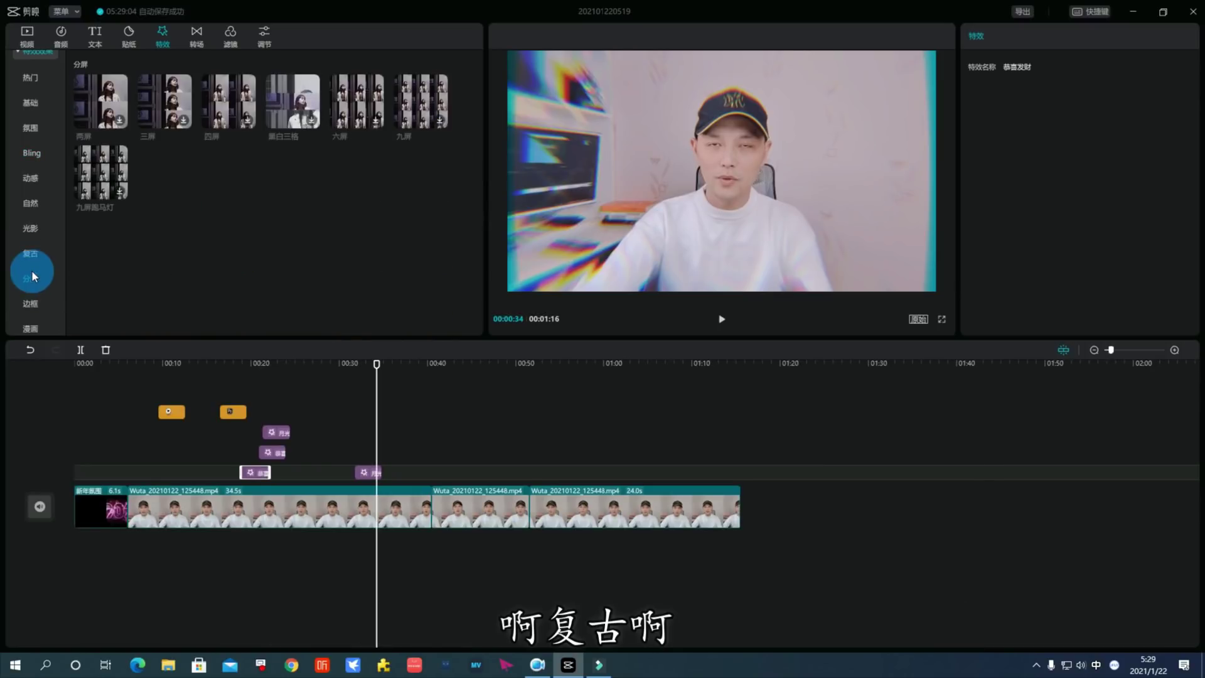
pyautogui.click(31, 253)
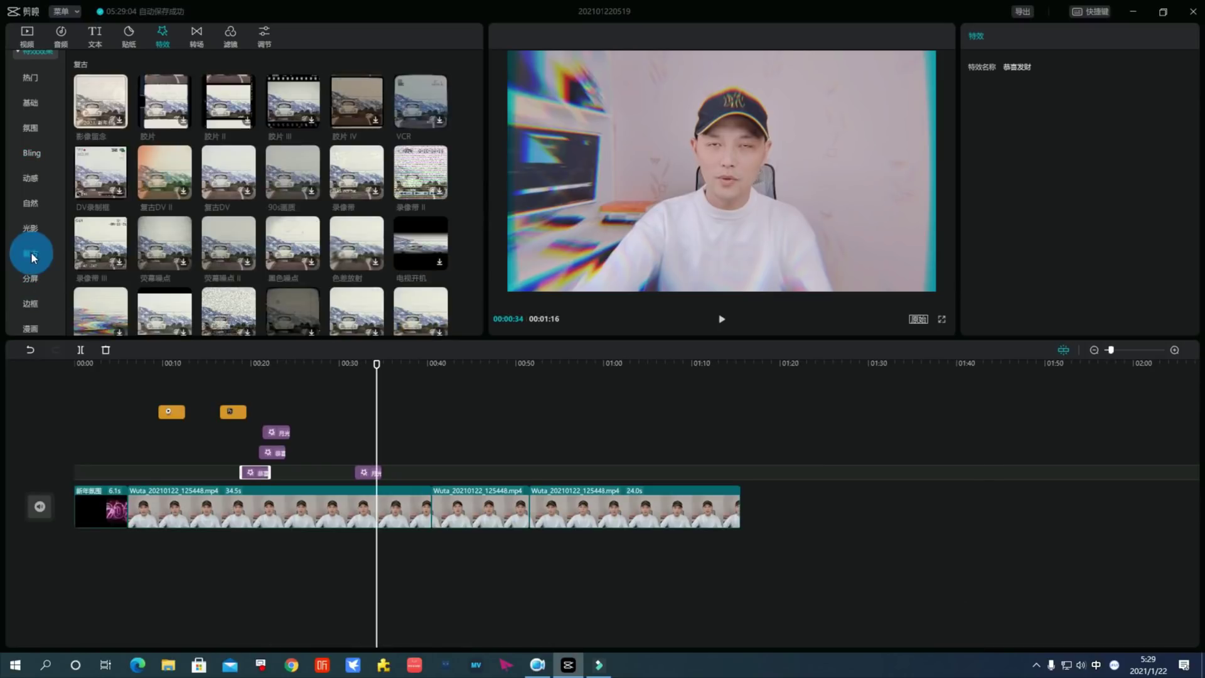
pyautogui.click(100, 100)
pyautogui.moveTo(99, 100); pyautogui.dragTo(408, 472)
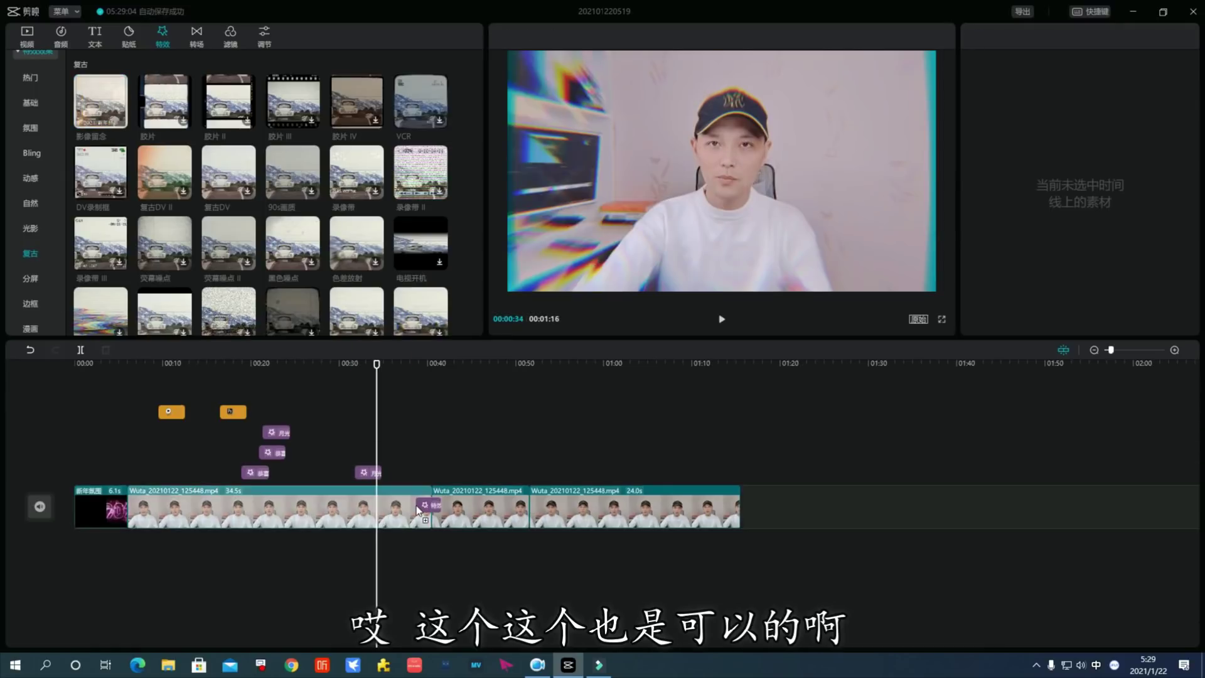
pyautogui.click(28, 293)
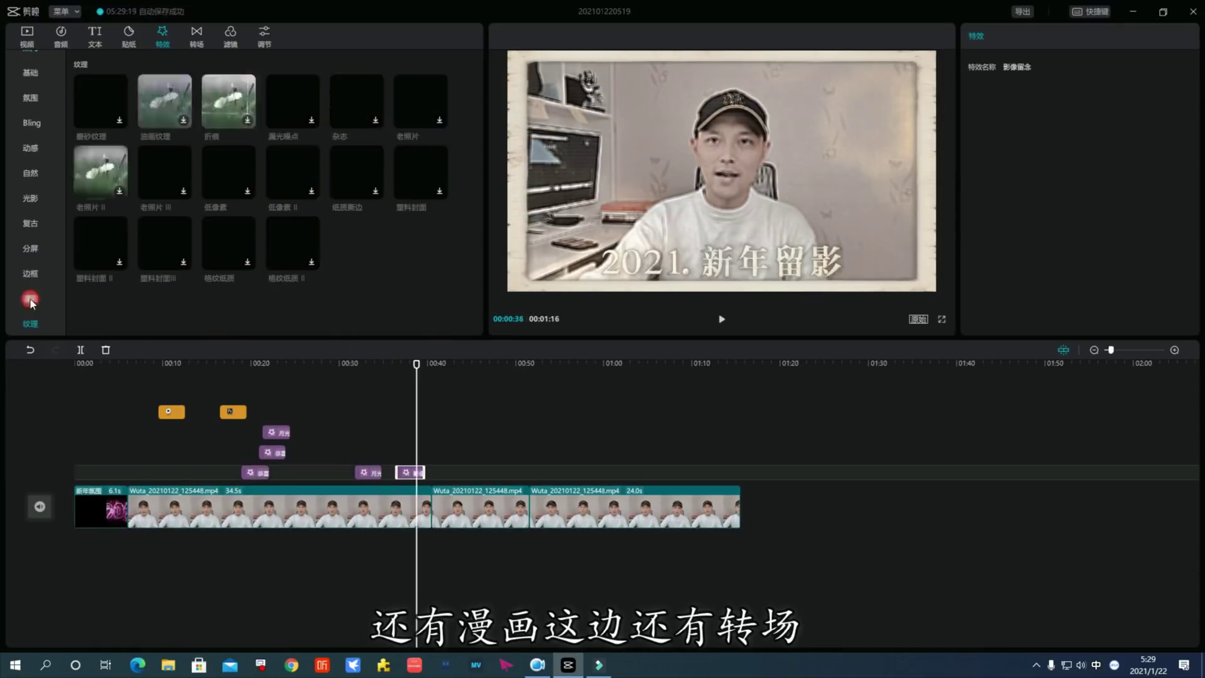
# Browse the 运镜转场, 幻灯片, 特效转场 and 遮罩转场 transition categories
pyautogui.click(197, 38)
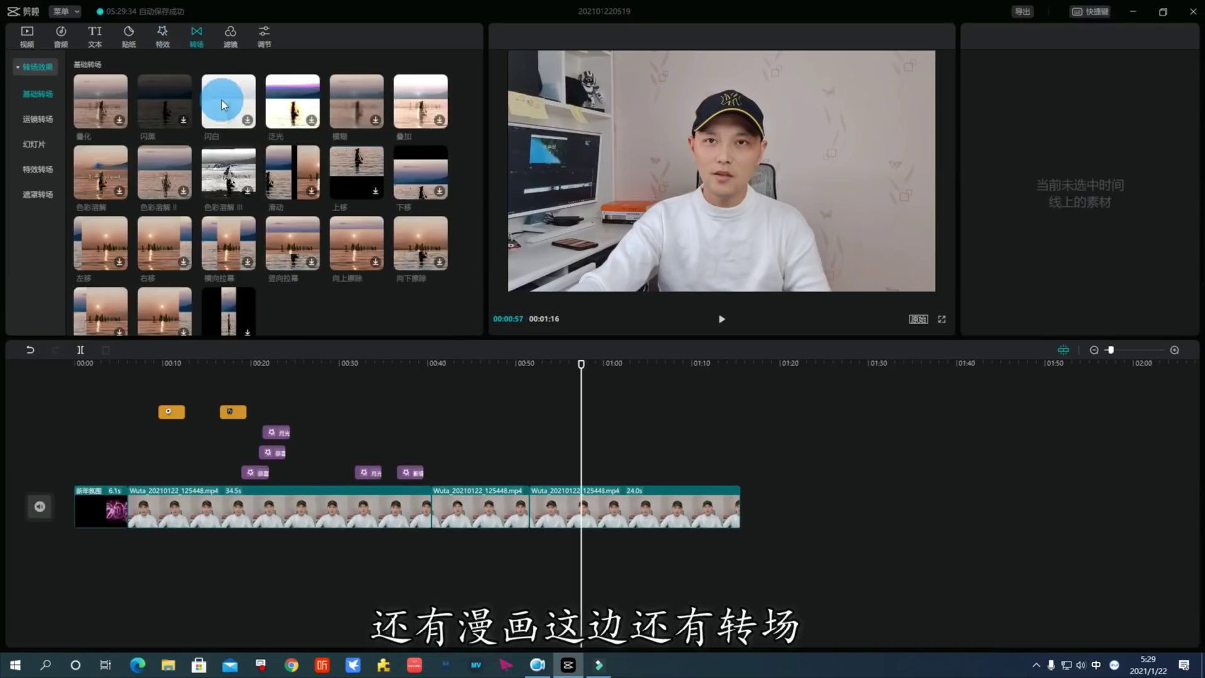
pyautogui.scroll(-1, 295, 188)
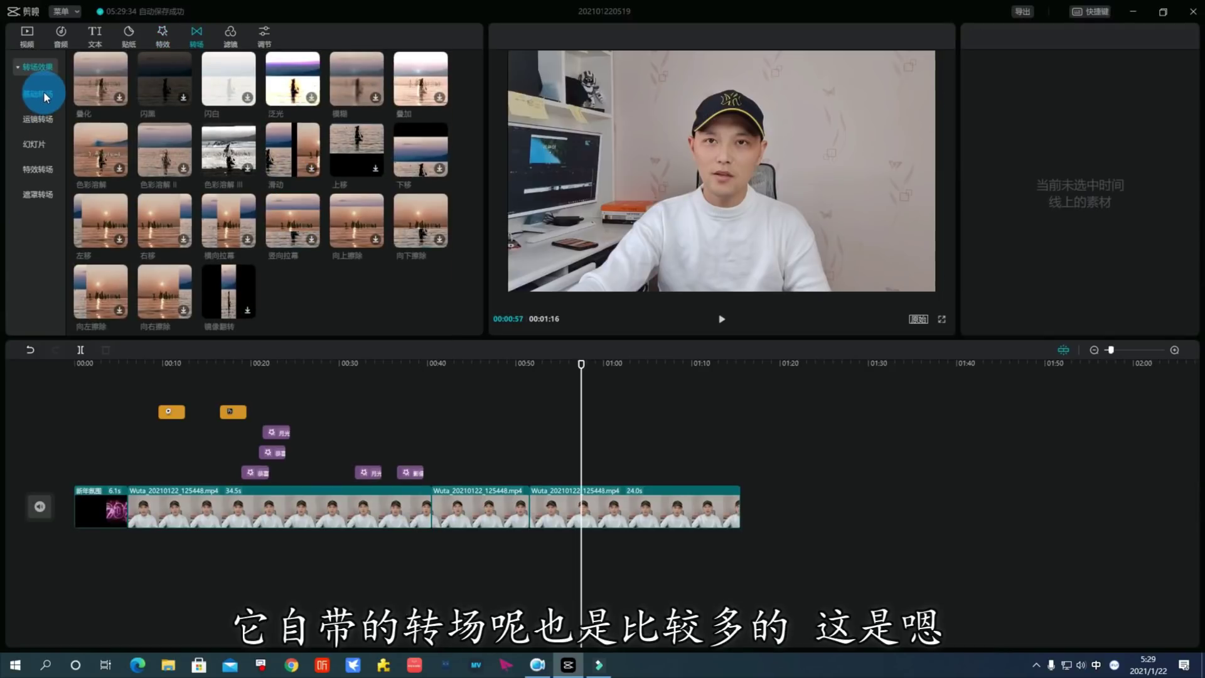
pyautogui.click(43, 120)
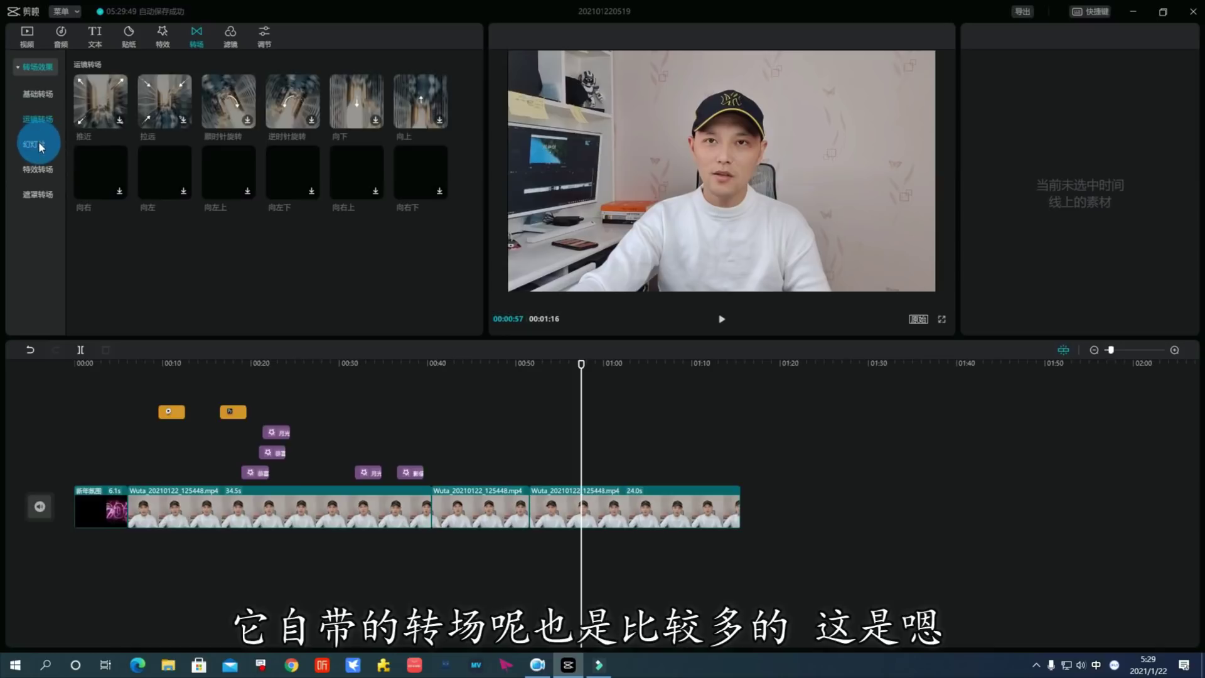
pyautogui.click(39, 145)
pyautogui.click(38, 169)
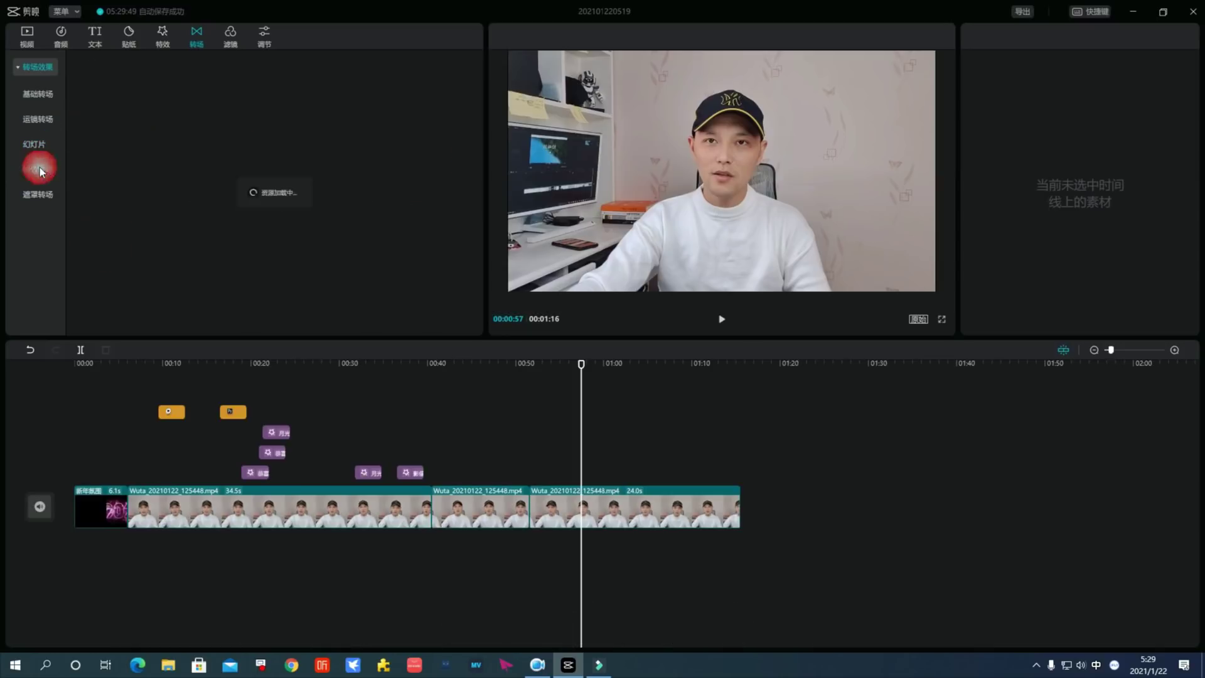
pyautogui.click(36, 195)
# Add the 胶片 KCP2 film filter to the timeline near 00:06
pyautogui.click(230, 39)
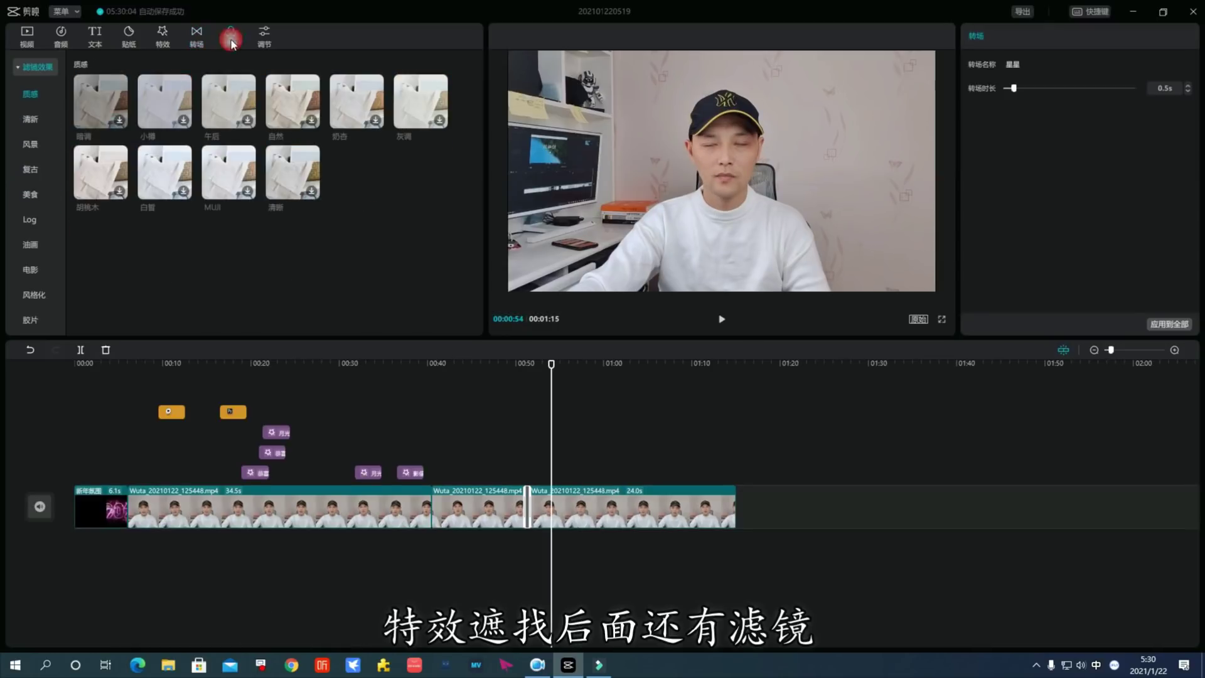
pyautogui.click(35, 195)
pyautogui.click(41, 311)
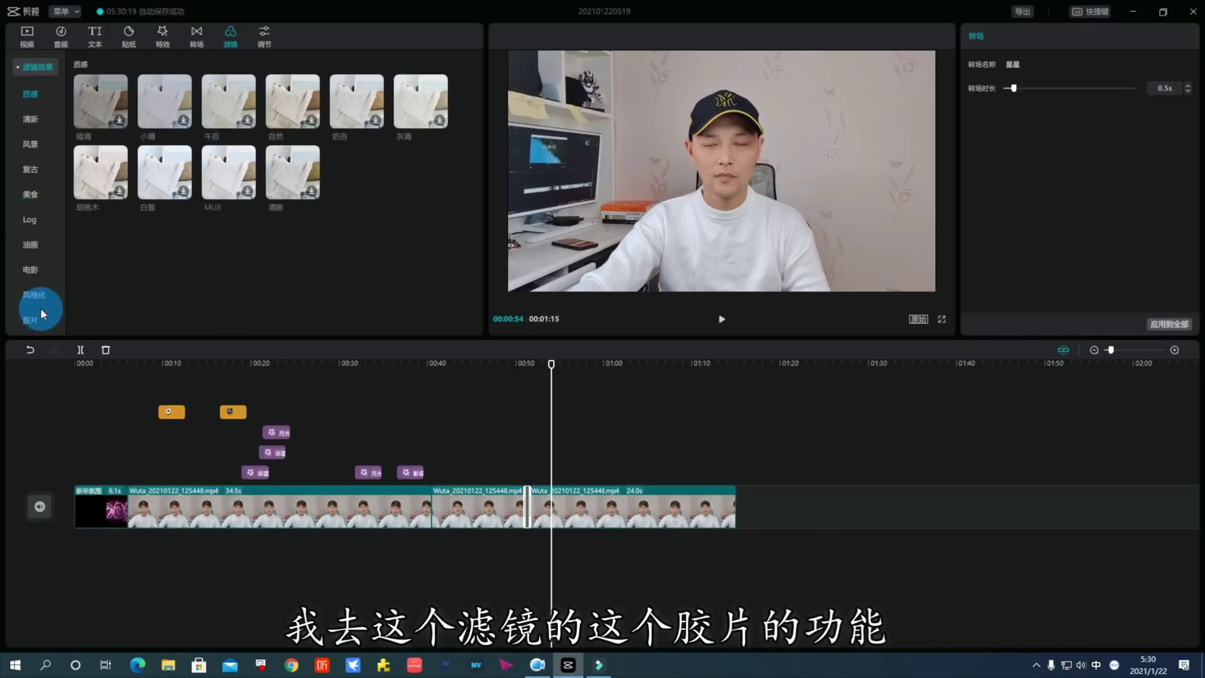
pyautogui.click(35, 320)
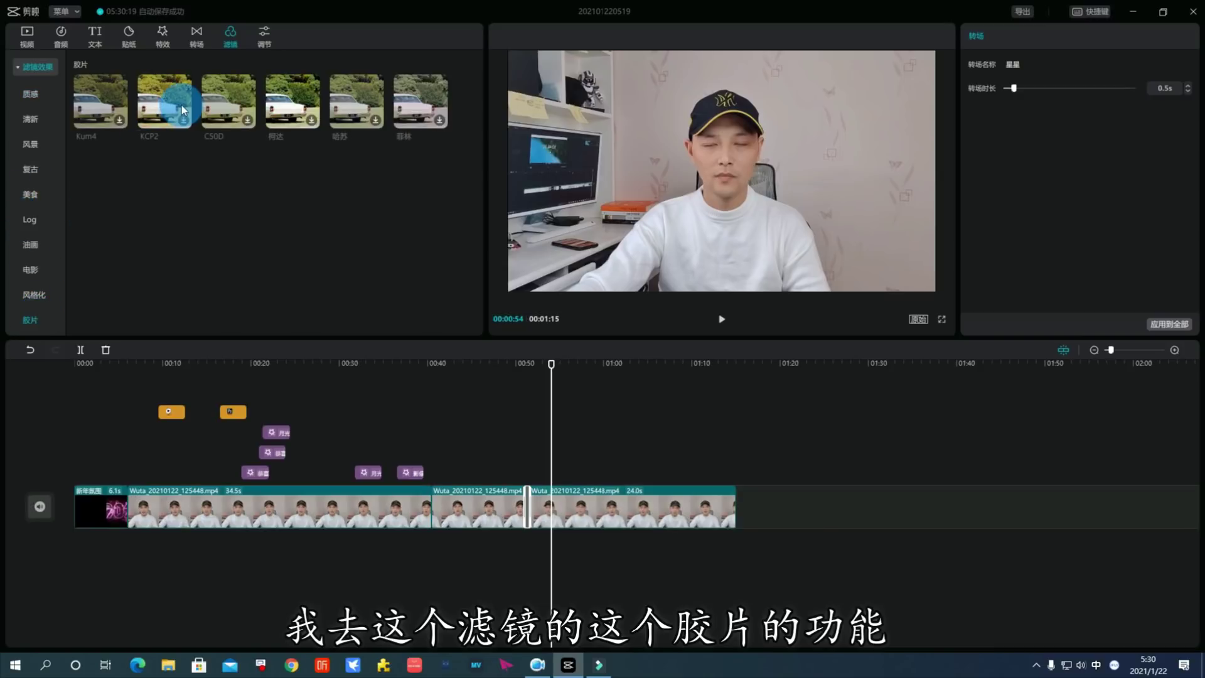
pyautogui.click(573, 358)
pyautogui.moveTo(550, 371); pyautogui.dragTo(146, 428)
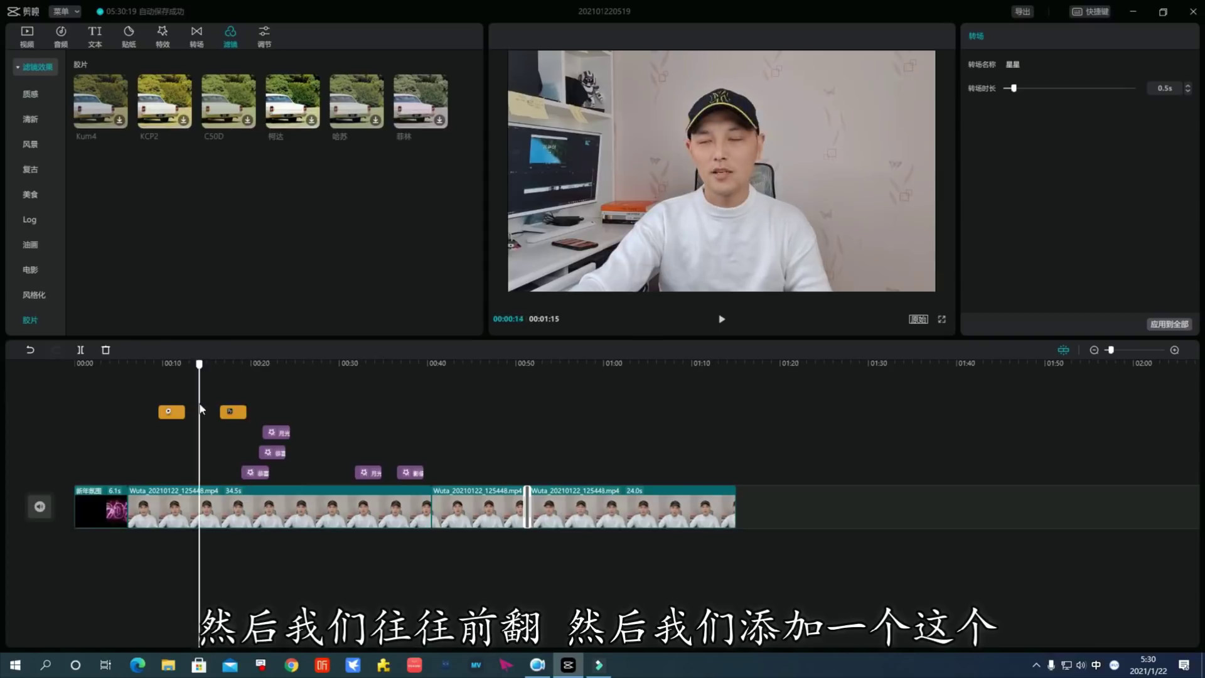
pyautogui.click(104, 100)
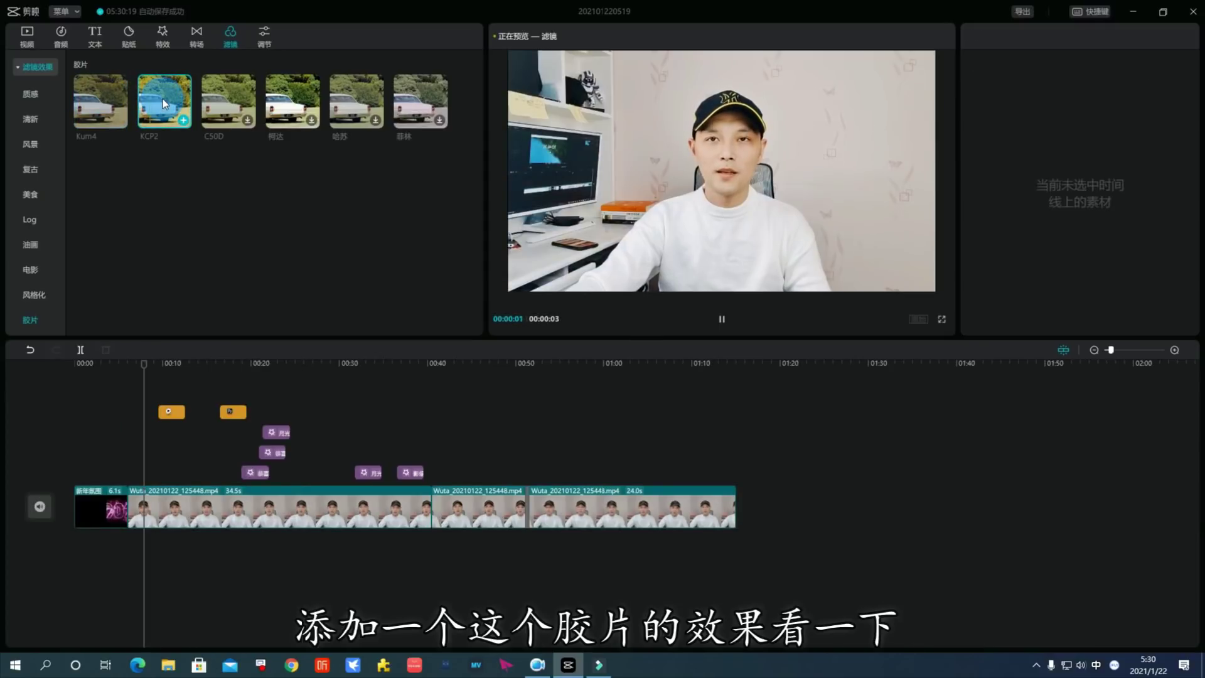
pyautogui.moveTo(164, 99); pyautogui.dragTo(133, 480)
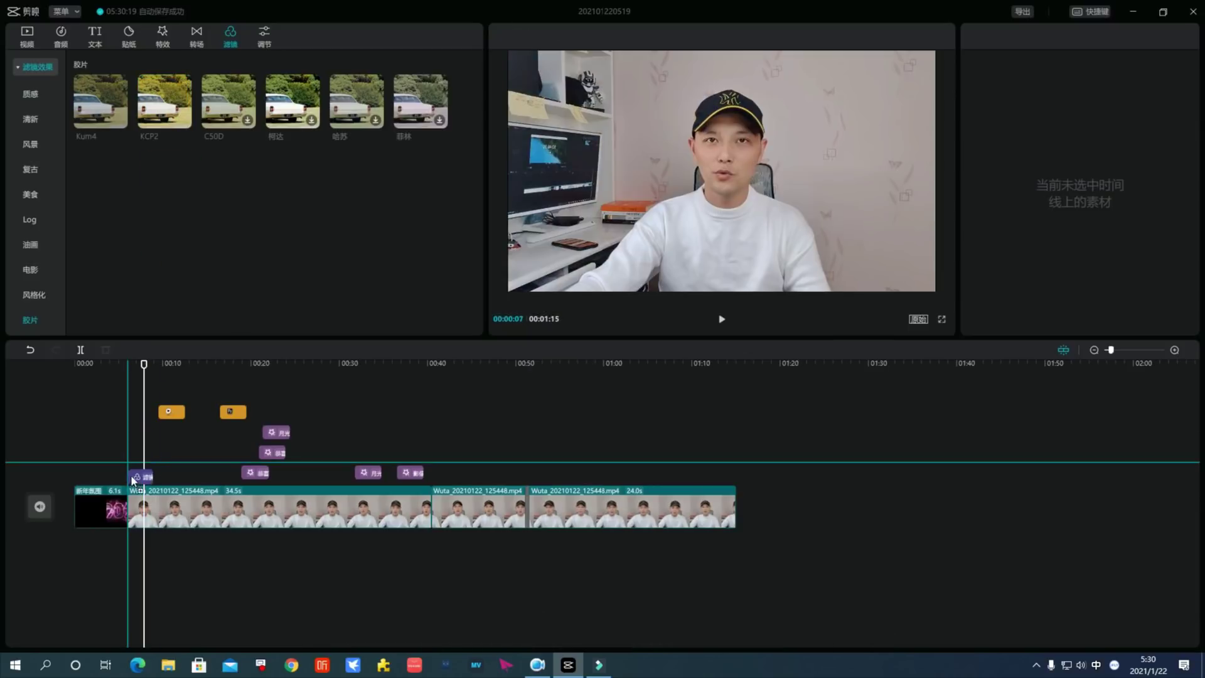
# Select the KCP2 filter clip and bring up the 调节 custom adjustment options
pyautogui.click(103, 423)
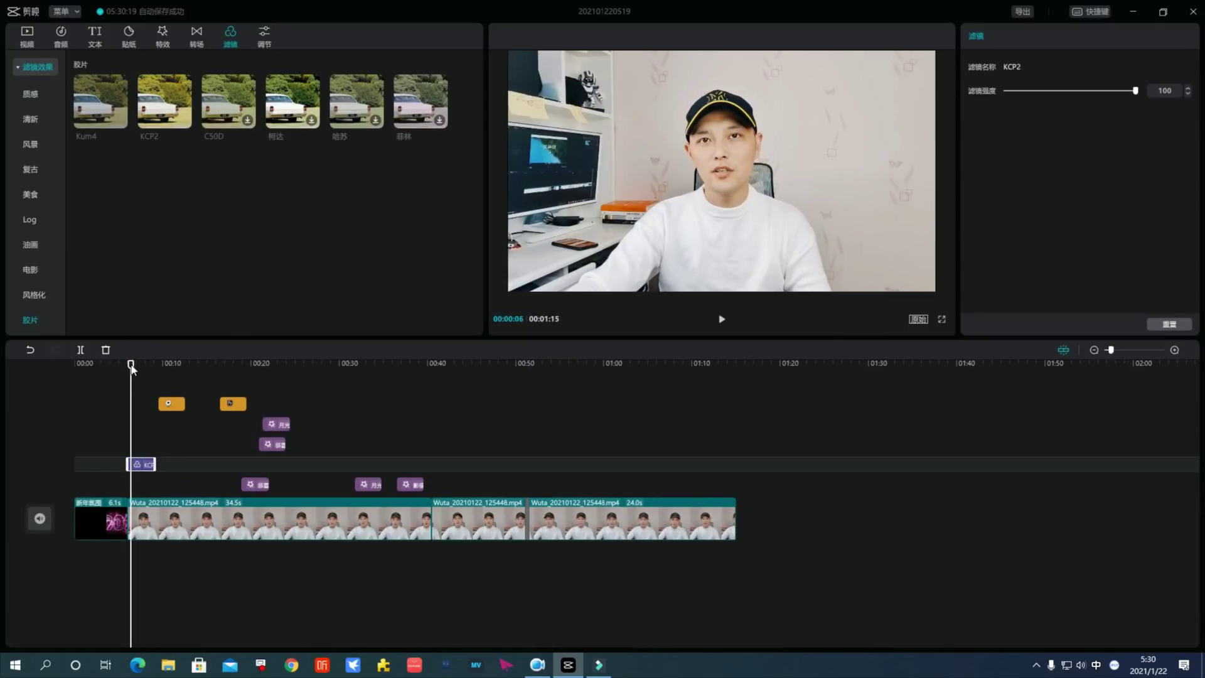
pyautogui.click(269, 39)
pyautogui.click(79, 80)
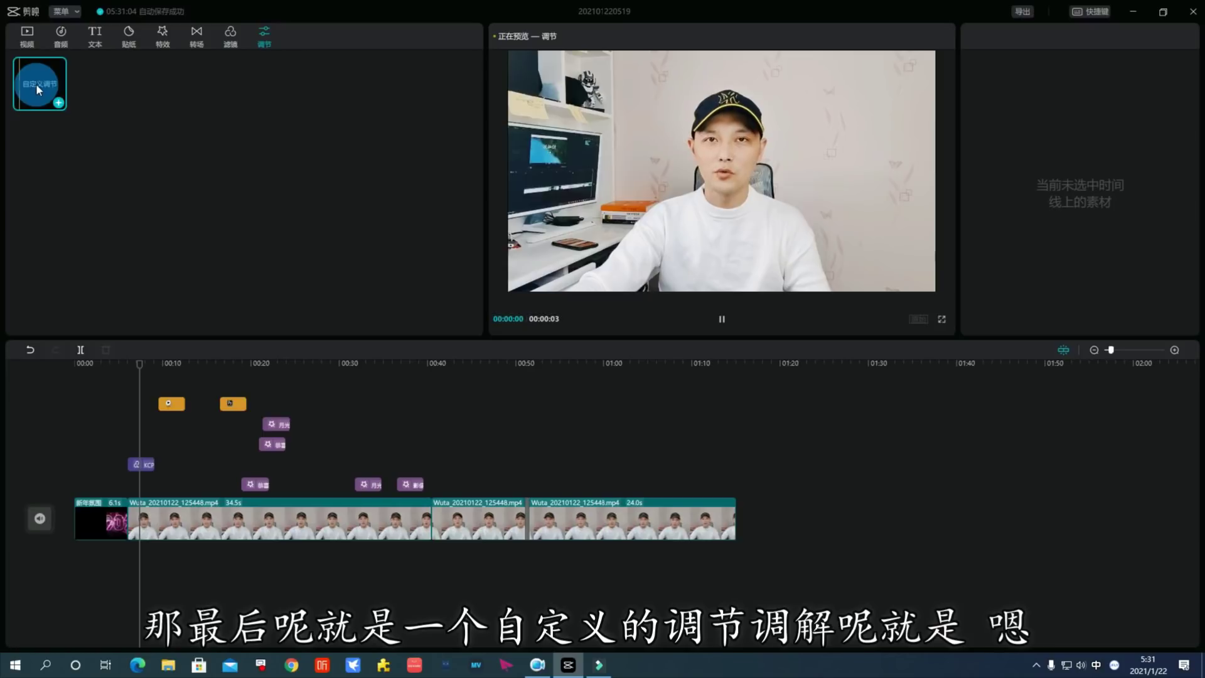
# Add a 自定义调节 custom adjustment clip to the timeline near 00:07
pyautogui.click(59, 104)
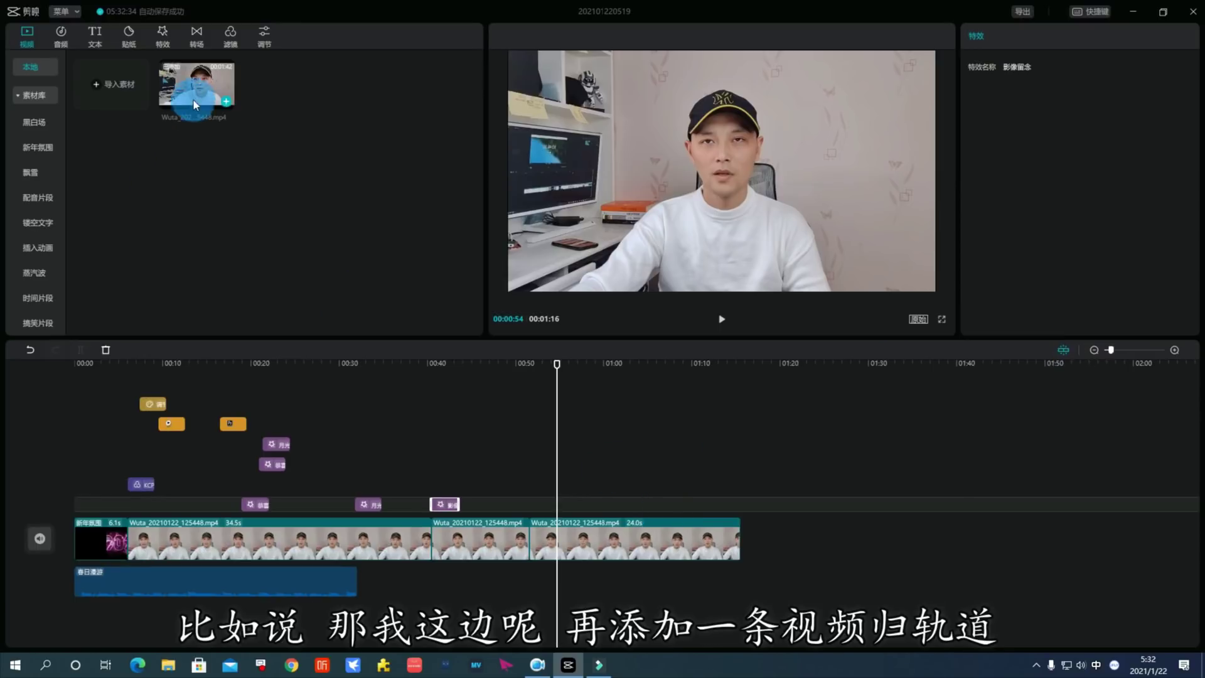
# Put the imported clip on a track above the main video, snapped to a clip boundary
pyautogui.moveTo(195, 105); pyautogui.dragTo(502, 484)
pyautogui.moveTo(578, 530); pyautogui.dragTo(612, 537)
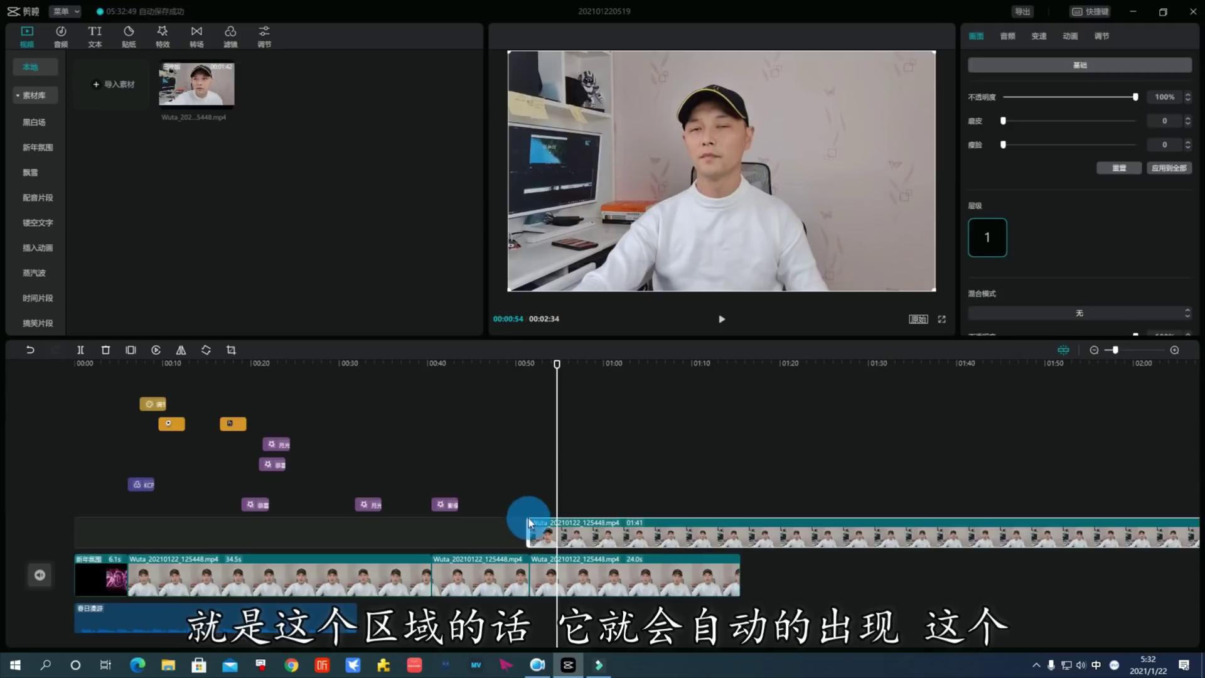
pyautogui.moveTo(534, 532); pyautogui.dragTo(575, 532)
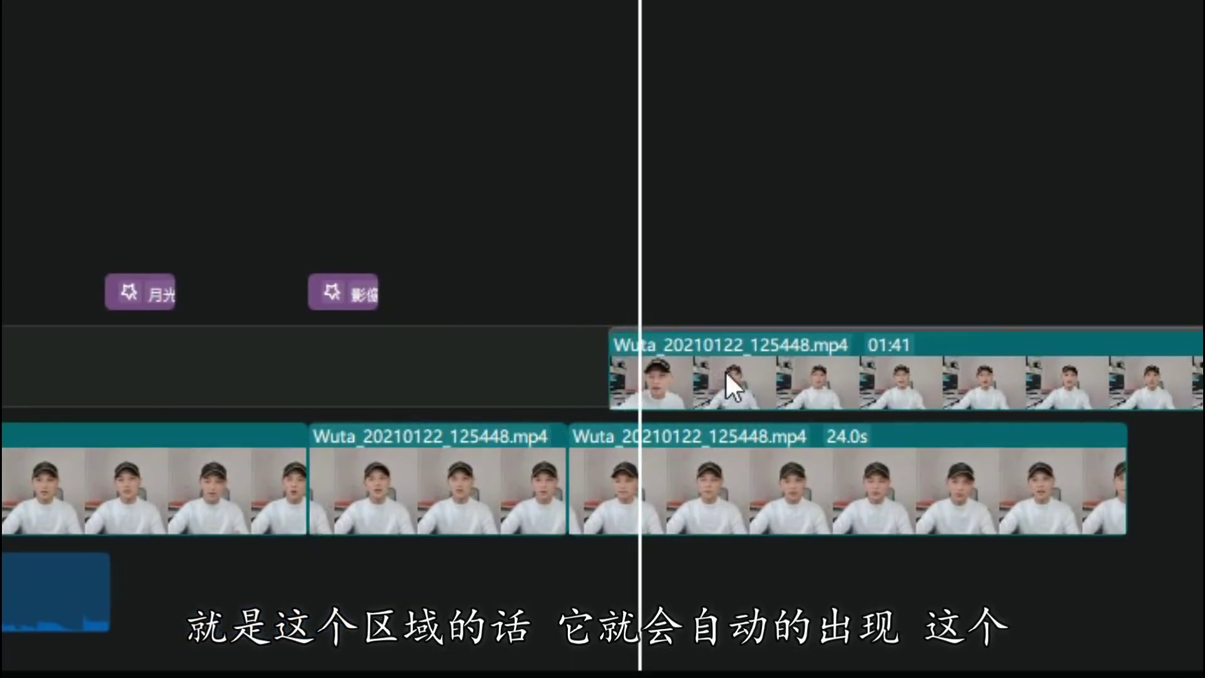
pyautogui.moveTo(686, 364); pyautogui.dragTo(681, 363)
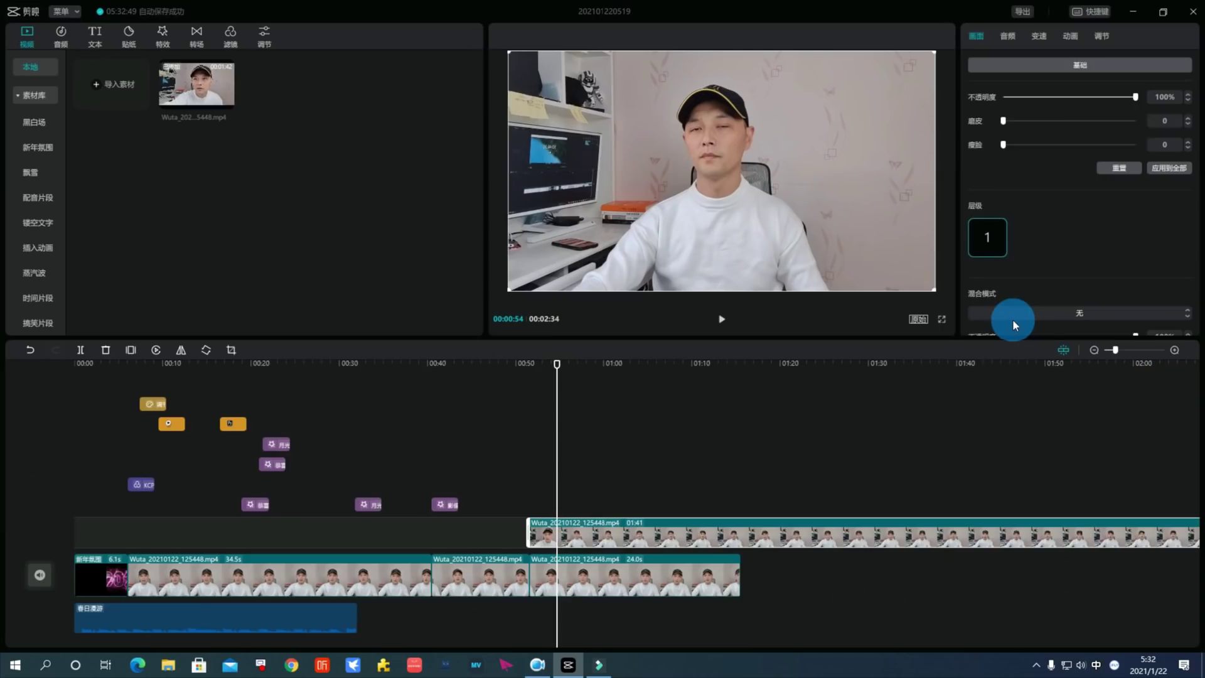
pyautogui.moveTo(699, 538)
pyautogui.mouseDown()
pyautogui.moveTo(672, 536)
pyautogui.moveTo(683, 537)
pyautogui.mouseUp()
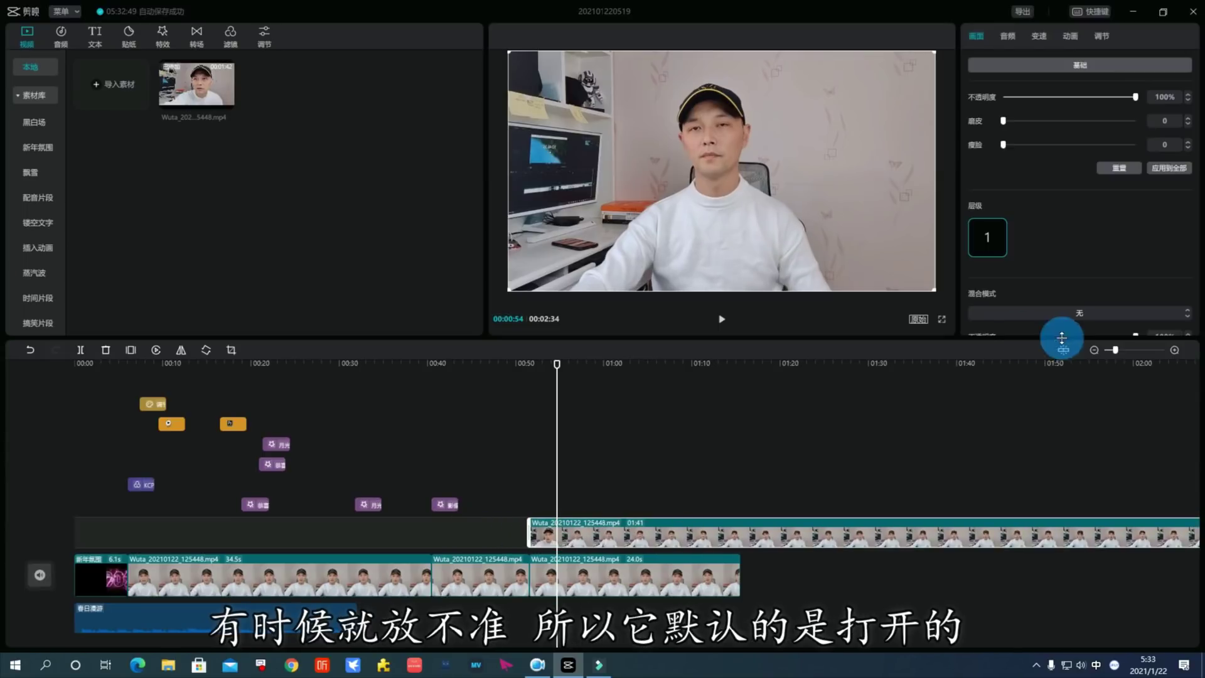
pyautogui.click(774, 470)
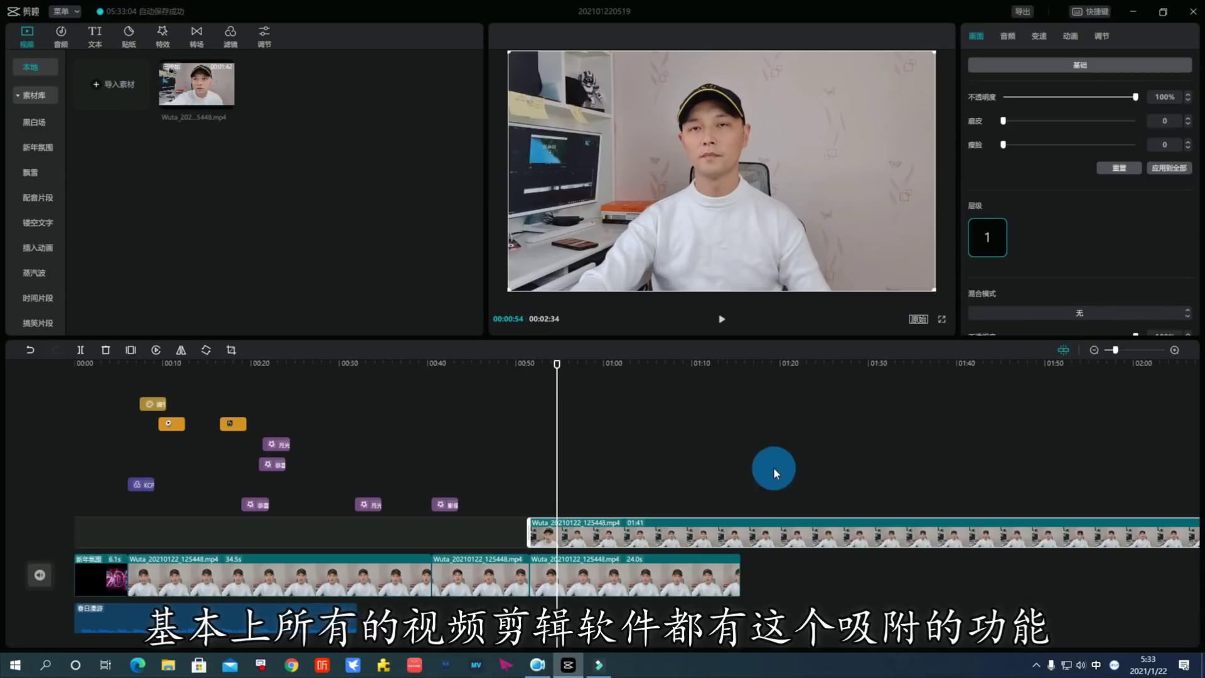
pyautogui.moveTo(653, 537); pyautogui.dragTo(551, 537)
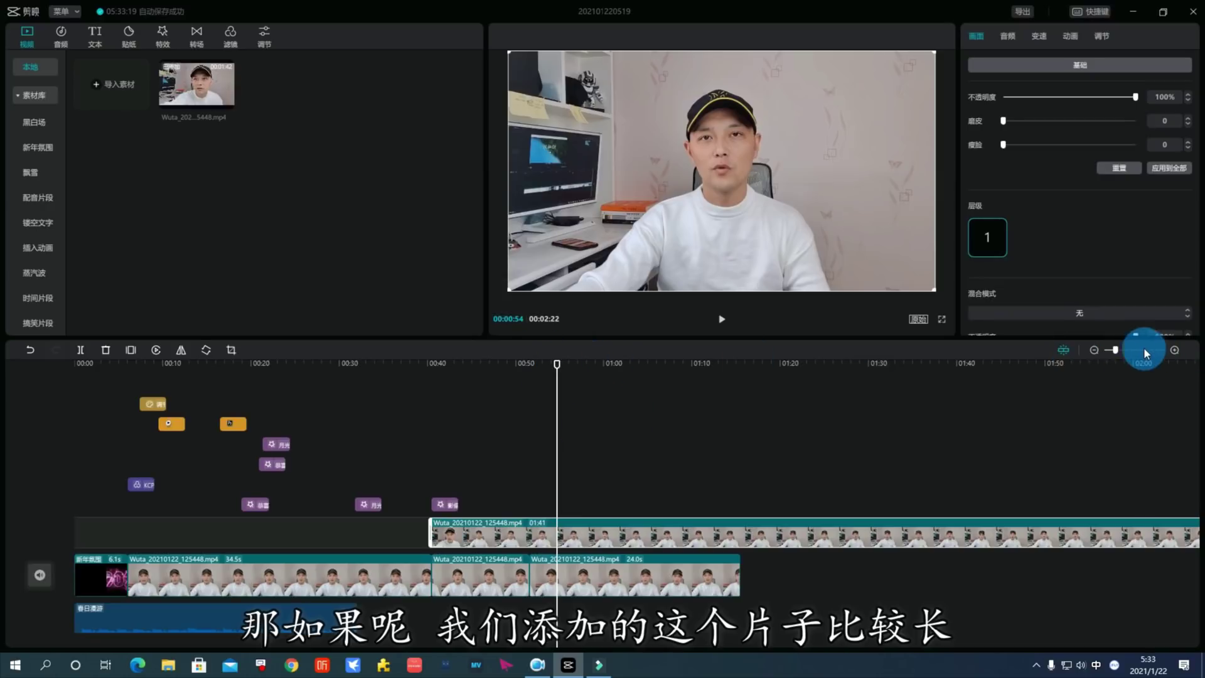
# Zoom the timeline to around 00:50–01:04 and park the playhead just before the 蒸汽波 clip
pyautogui.moveTo(1116, 353); pyautogui.dragTo(1133, 355)
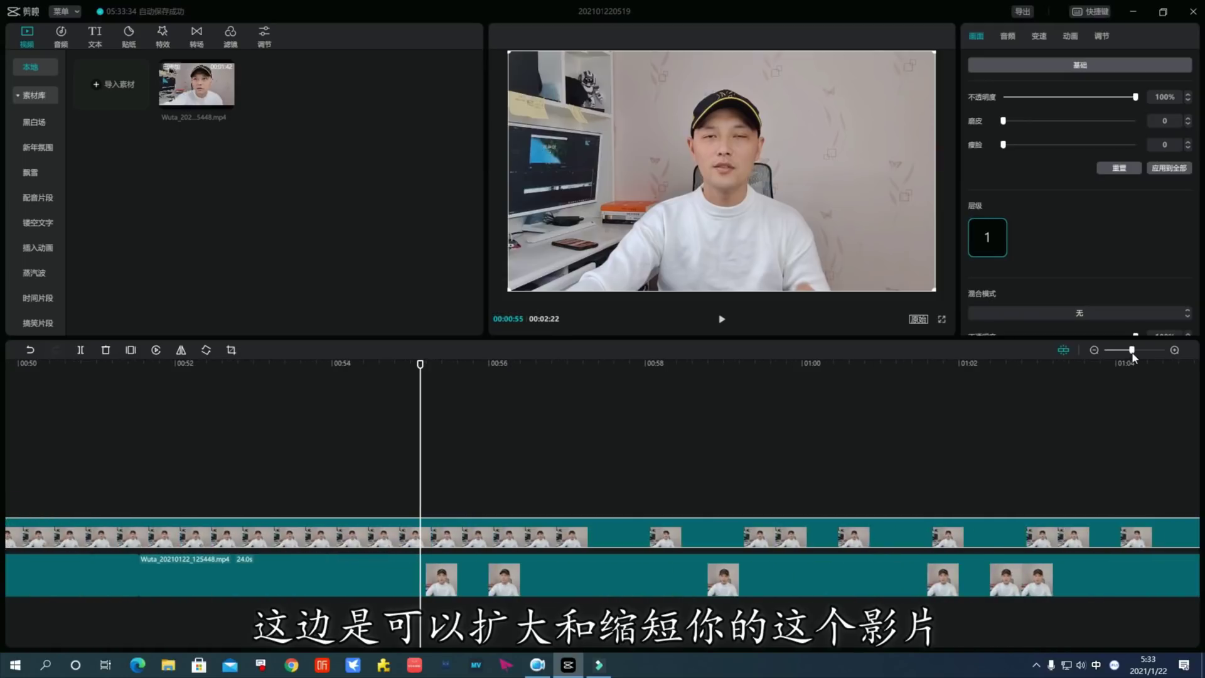
pyautogui.click(520, 398)
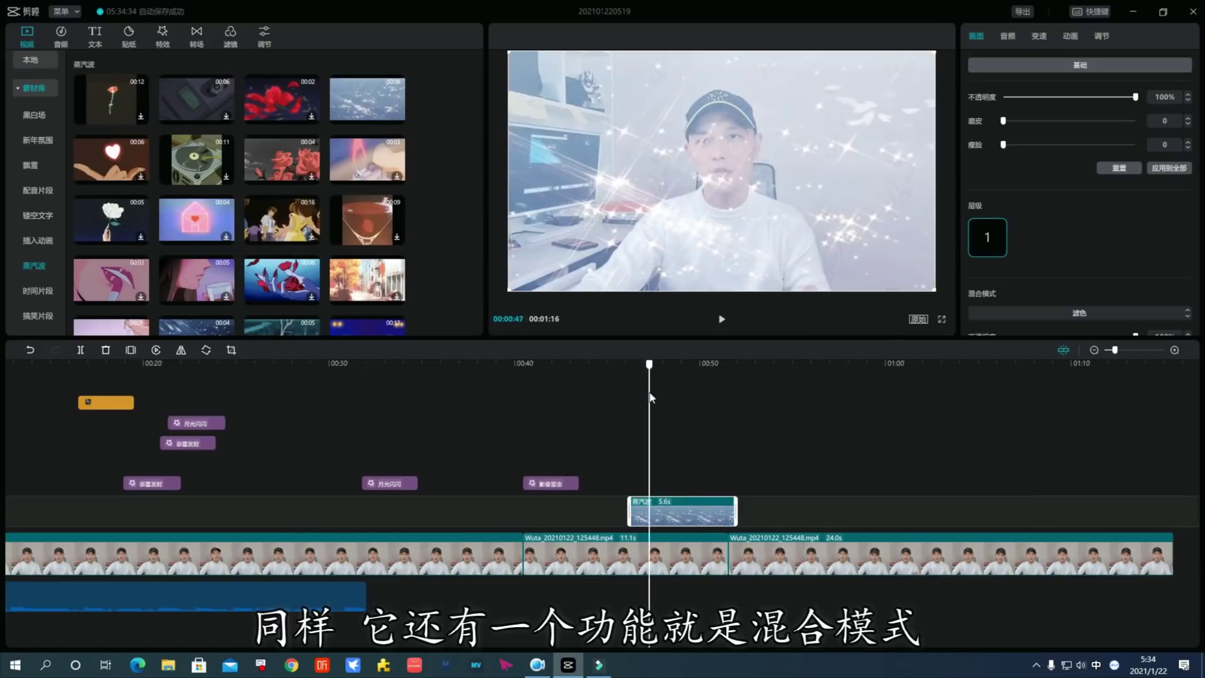
pyautogui.moveTo(650, 397); pyautogui.dragTo(596, 405)
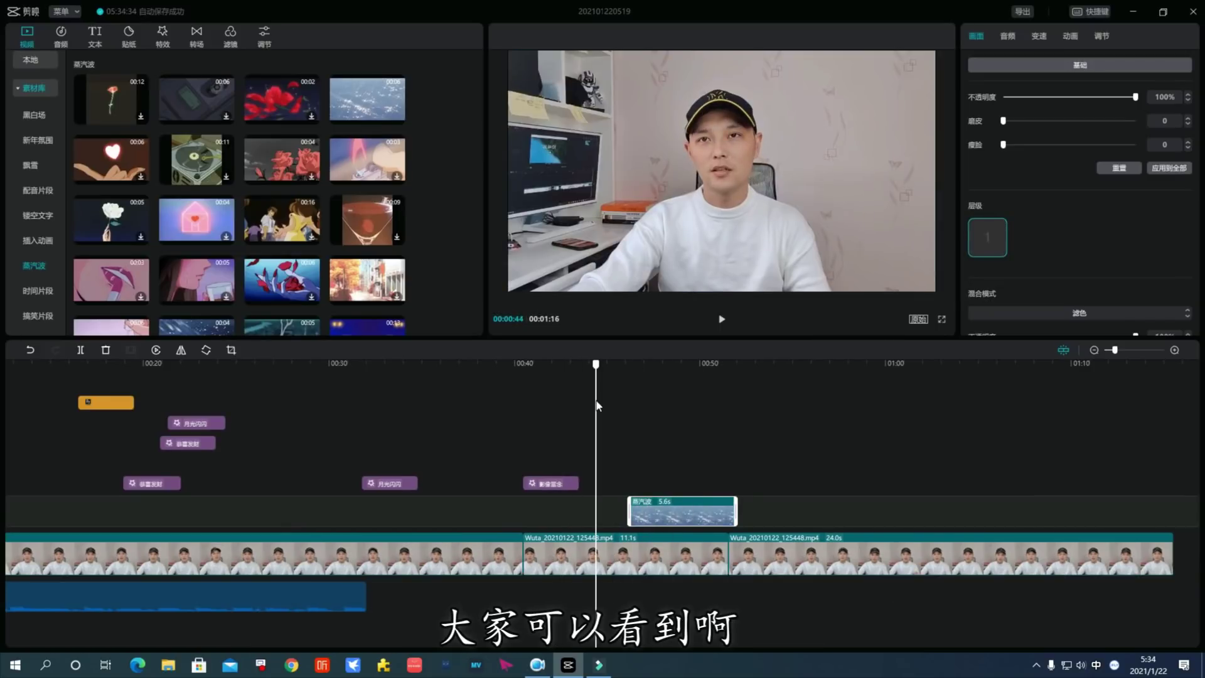
# Select the 蒸汽波 overlay and set its blend mode to 正片叠底
pyautogui.click(615, 414)
pyautogui.click(639, 556)
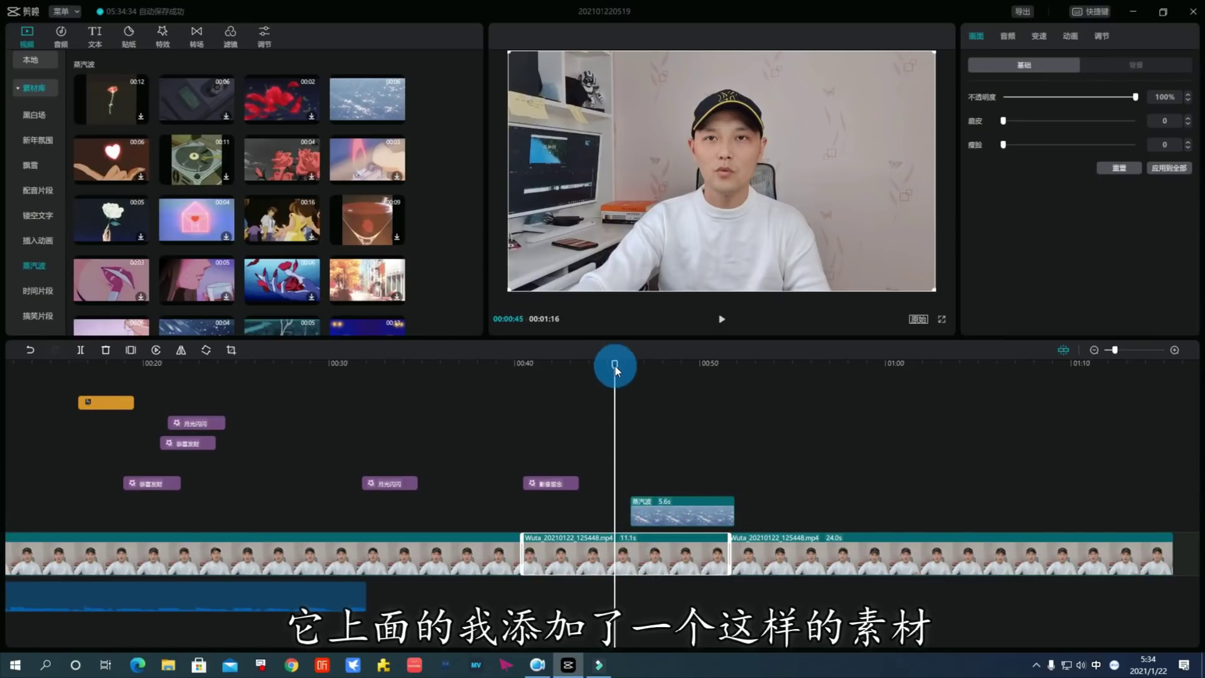
pyautogui.moveTo(615, 366); pyautogui.dragTo(623, 368)
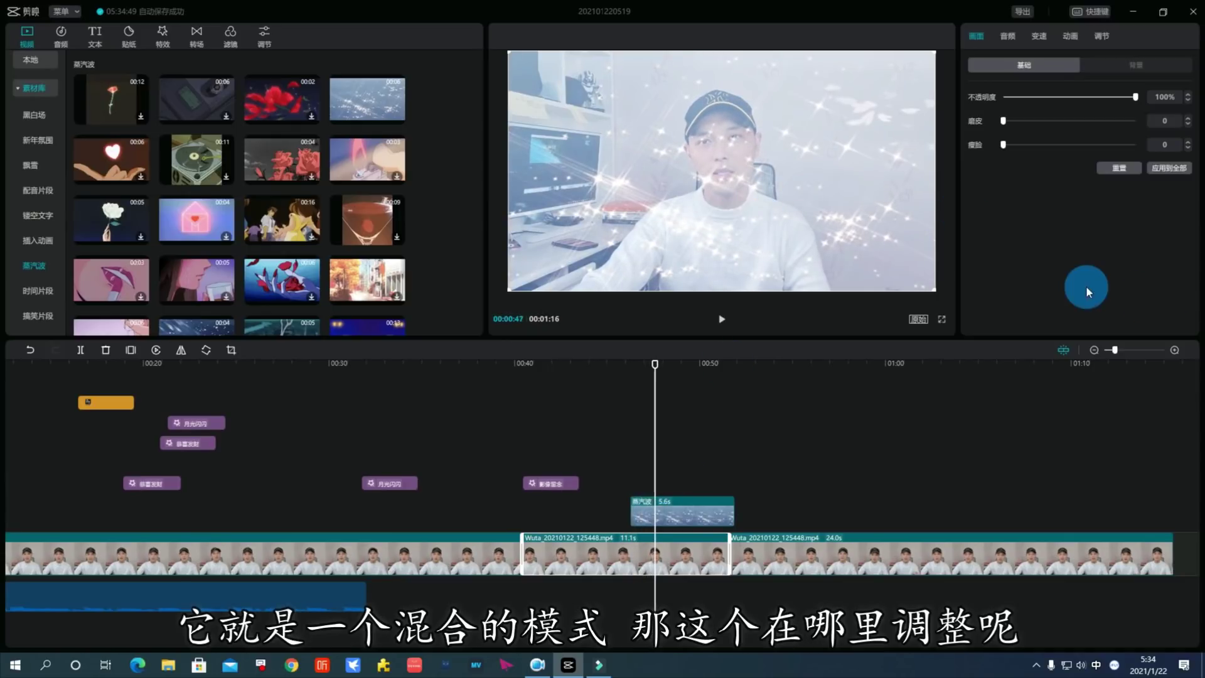
pyautogui.click(689, 513)
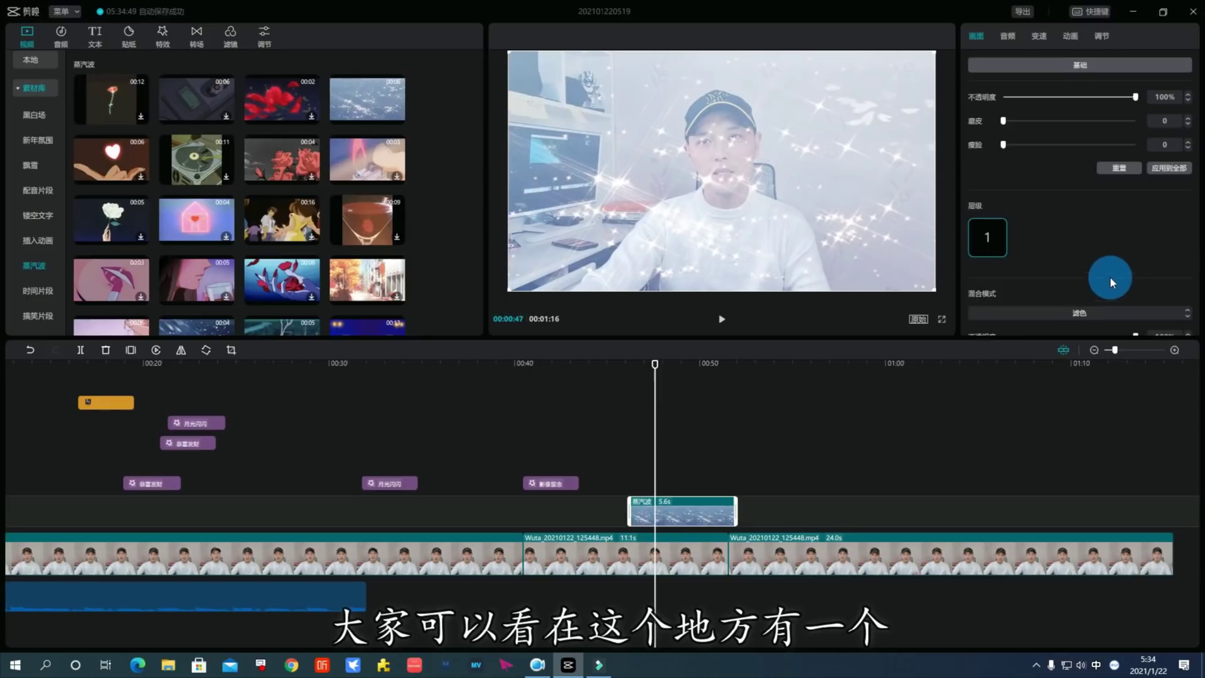
pyautogui.scroll(-1, 1109, 278)
pyautogui.click(1090, 269)
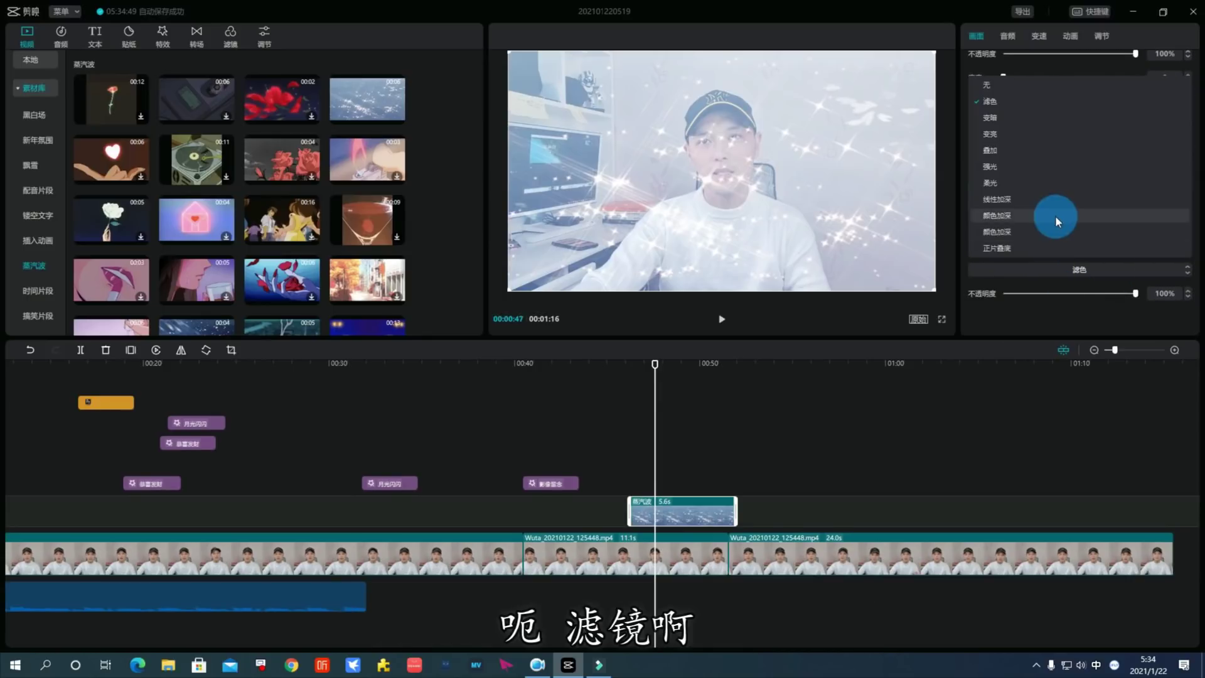
pyautogui.click(1026, 248)
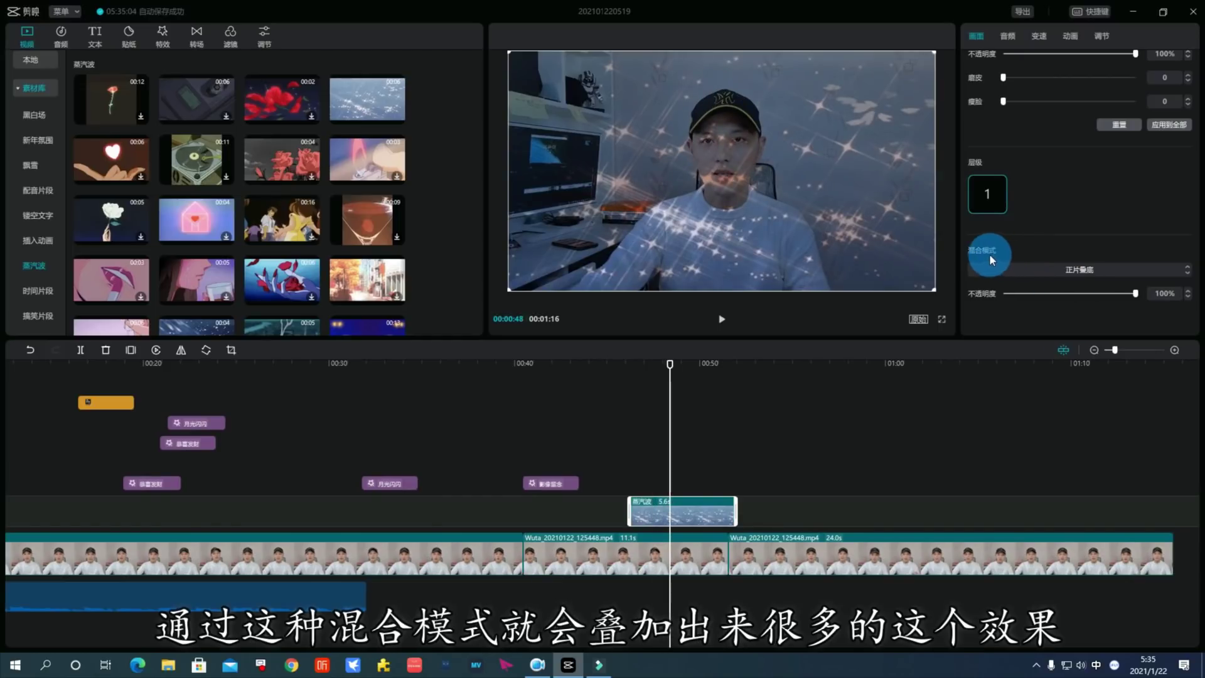
# Compare 变亮, 无, 变暗 and 线性加深 blending on the overlay, then move the playhead to 00:53
pyautogui.click(1057, 269)
pyautogui.click(1028, 135)
pyautogui.click(1041, 266)
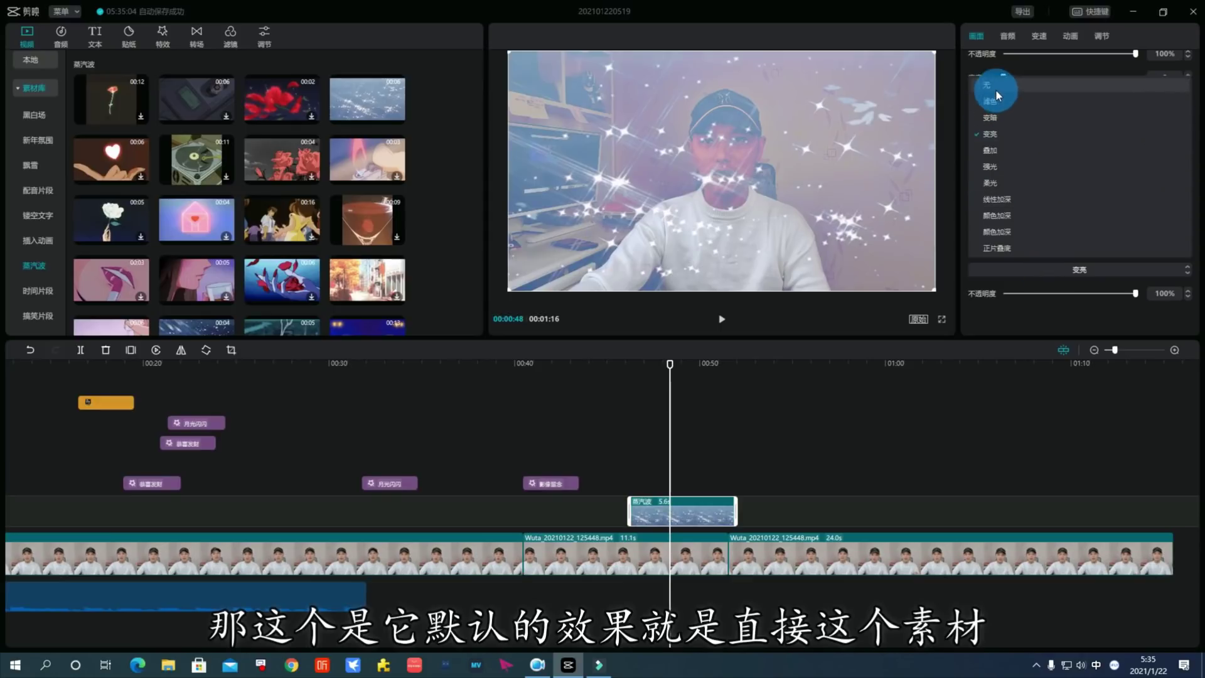
pyautogui.click(995, 87)
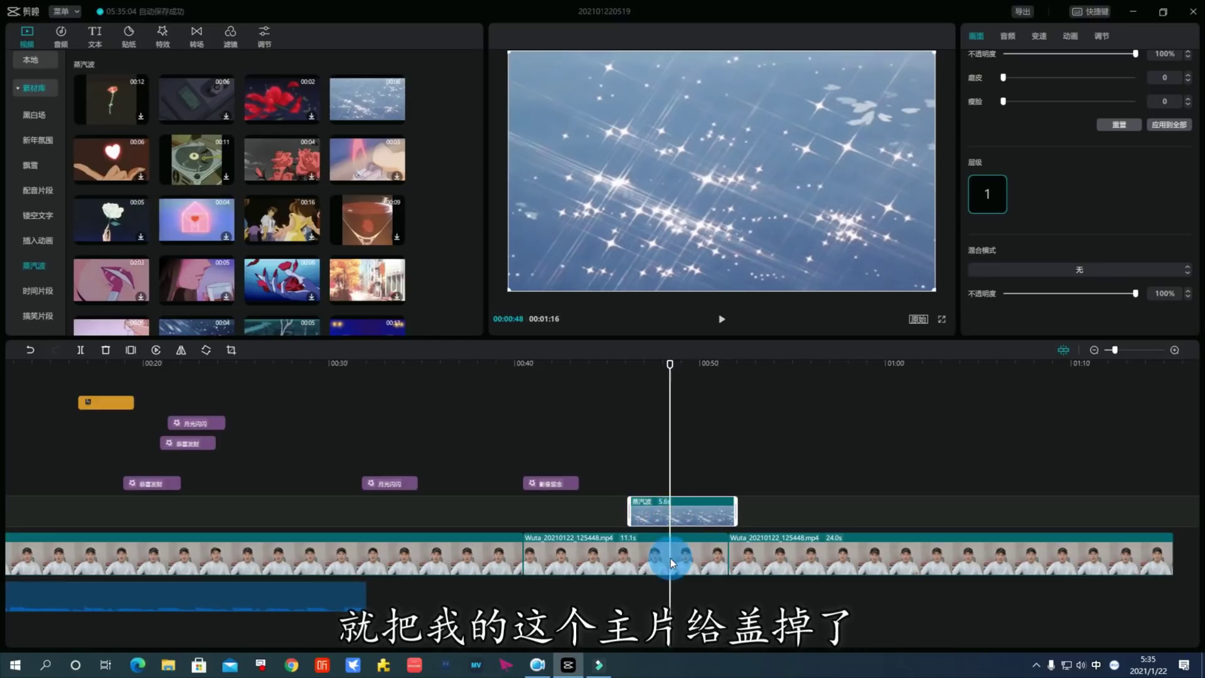
pyautogui.click(1067, 270)
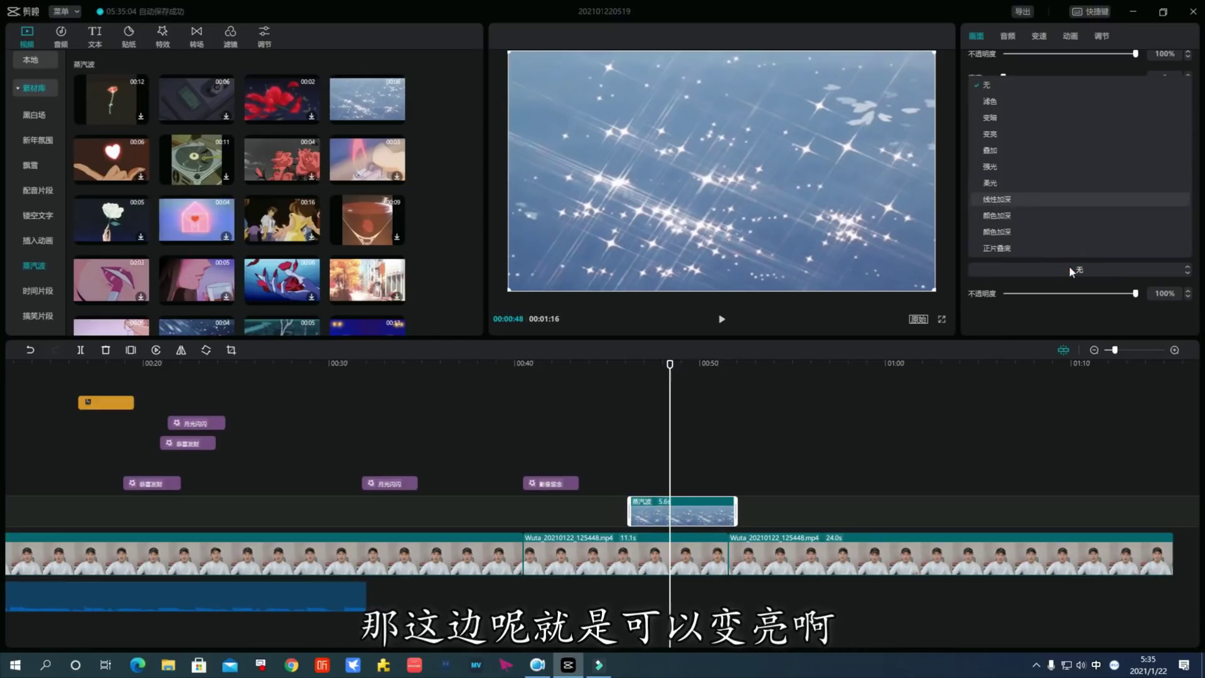
pyautogui.click(1007, 119)
pyautogui.click(1064, 268)
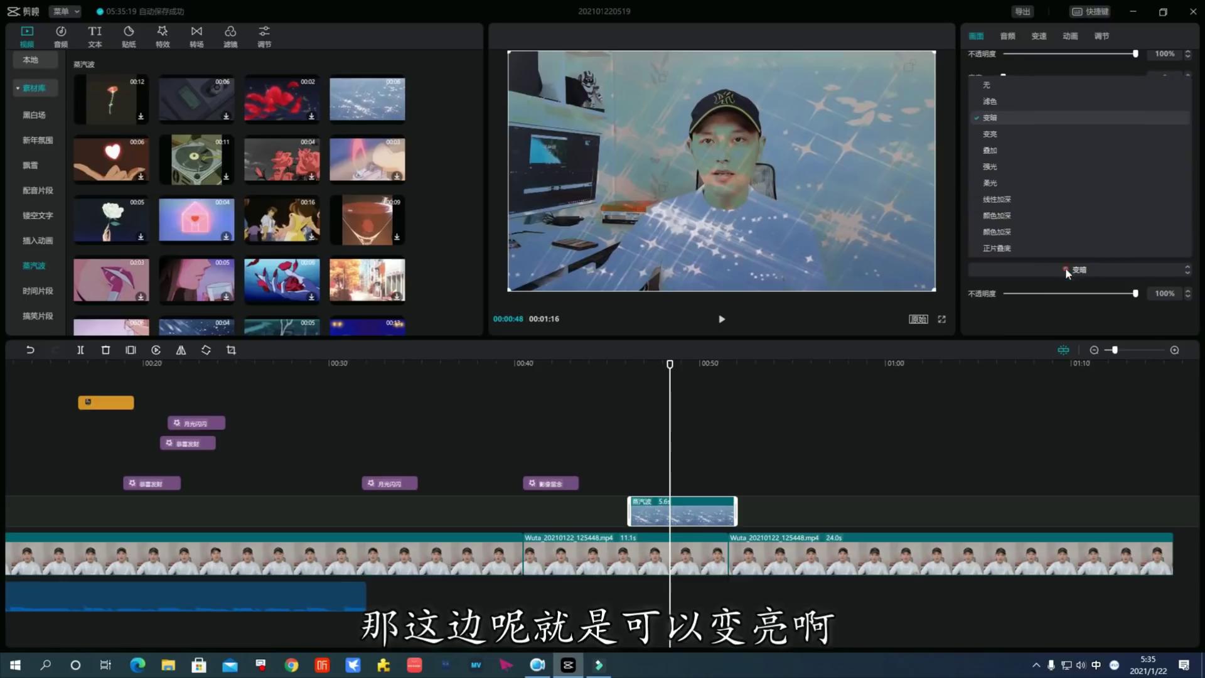
pyautogui.click(1007, 194)
pyautogui.click(1052, 278)
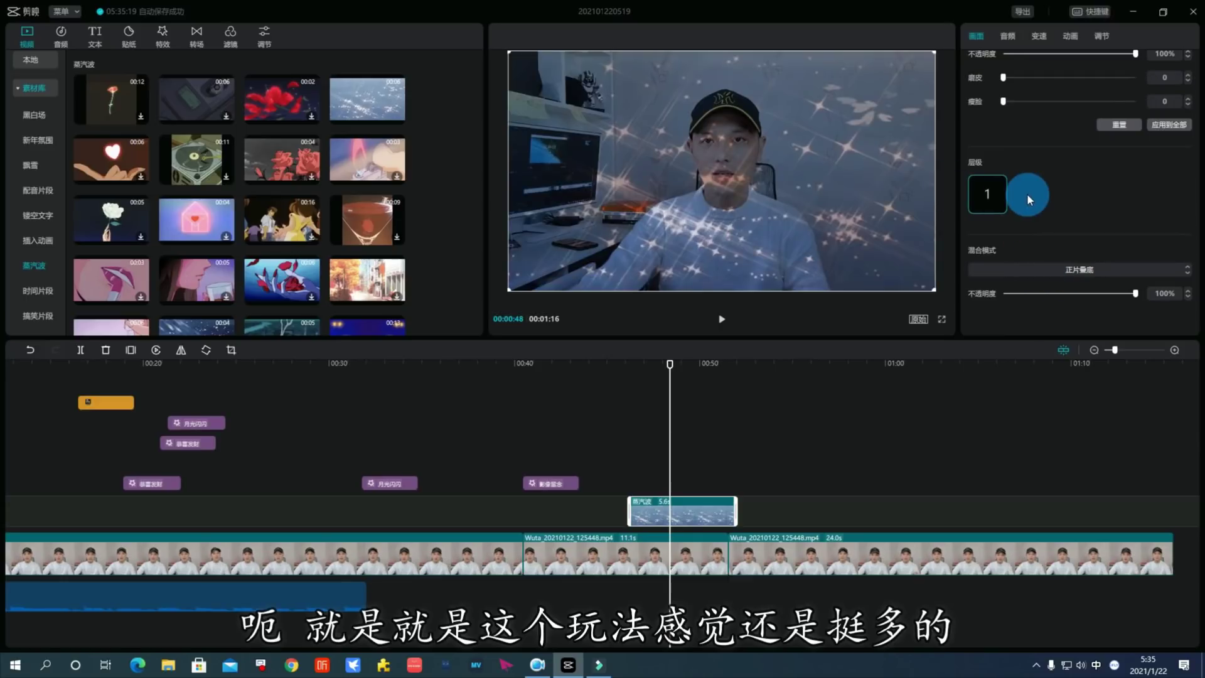
pyautogui.click(1010, 40)
# Lower the background music volume and give the presenter clip the 轻微放大 entrance animation
pyautogui.click(770, 369)
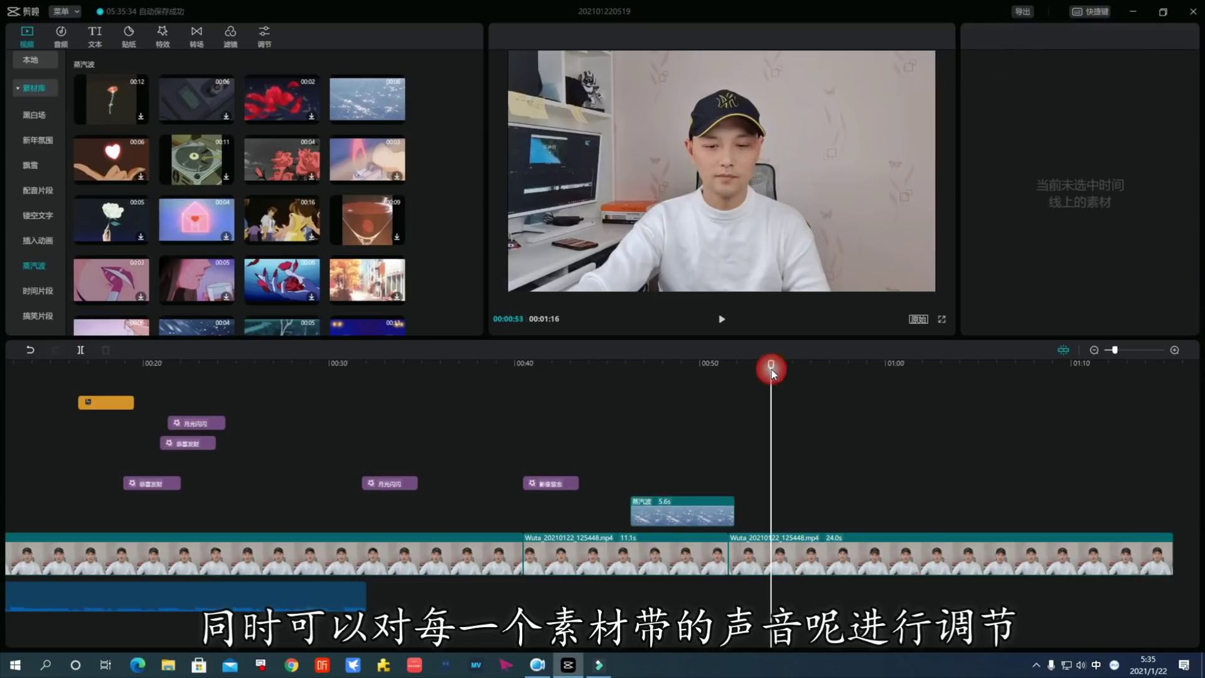
pyautogui.click(808, 565)
pyautogui.click(1006, 72)
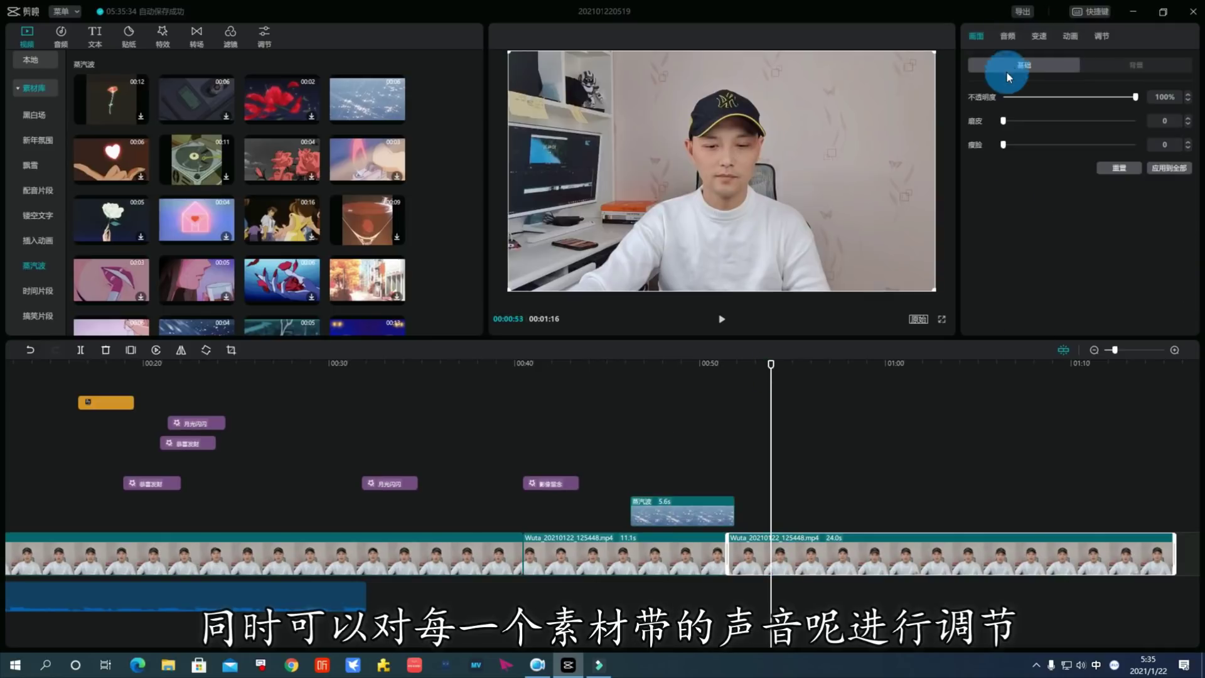
pyautogui.click(1013, 36)
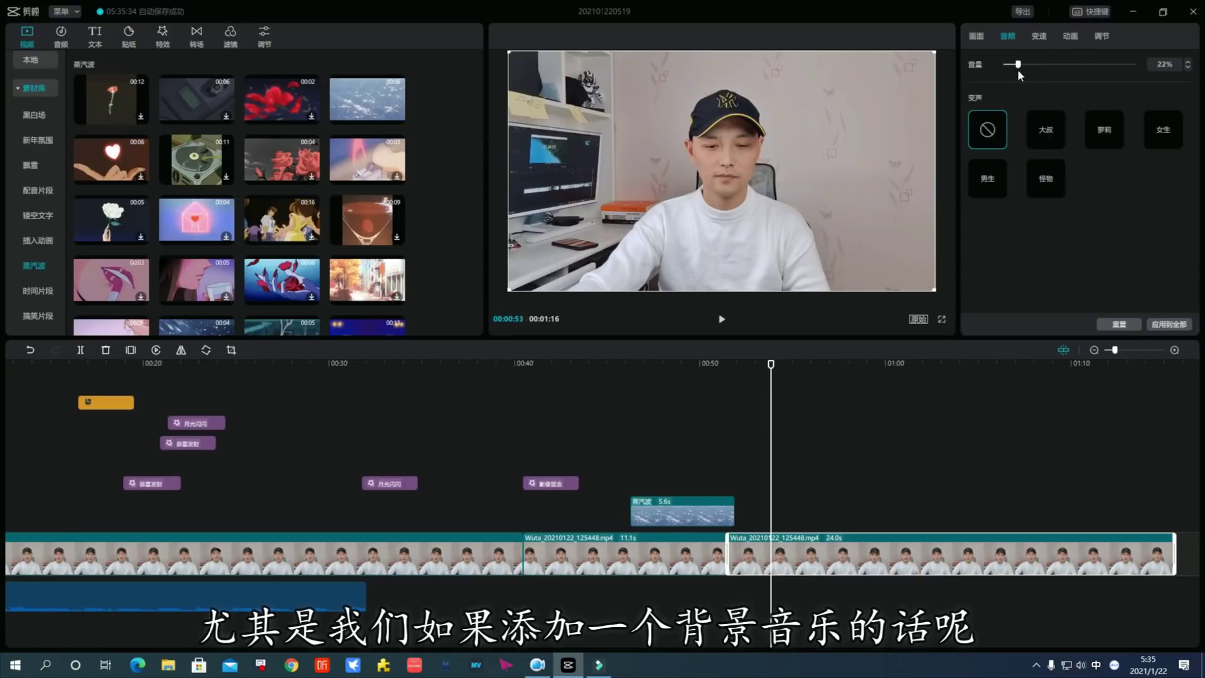
pyautogui.click(307, 594)
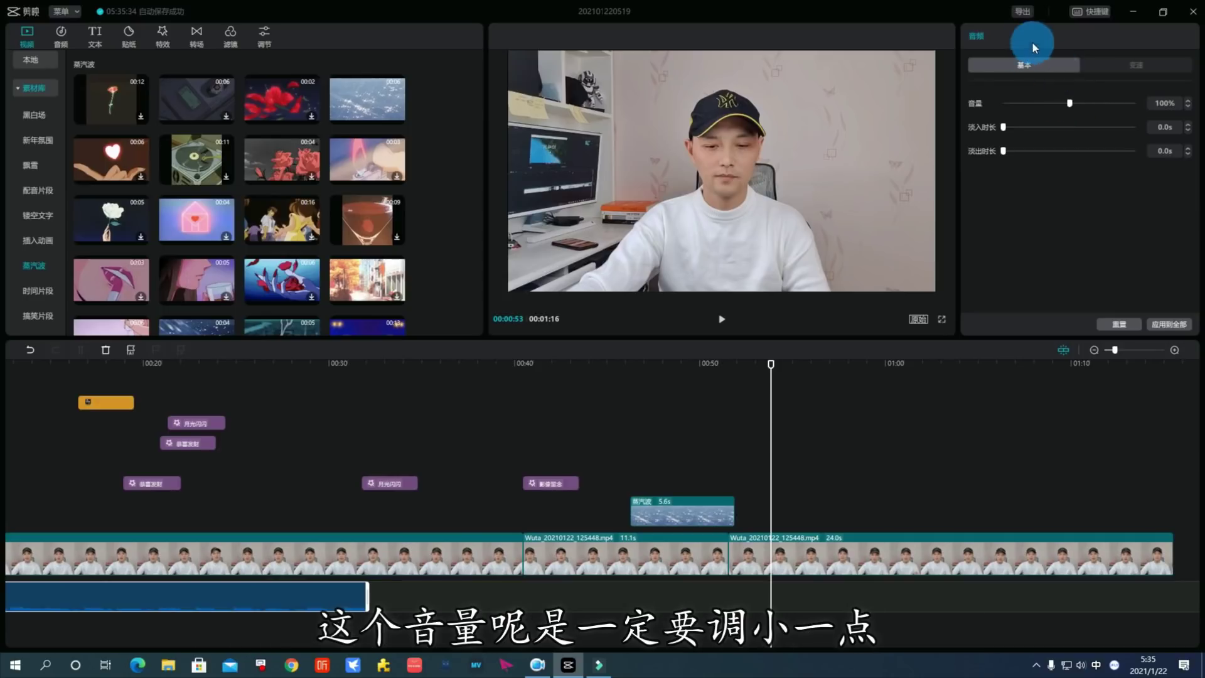
pyautogui.moveTo(1070, 102); pyautogui.dragTo(1021, 114)
pyautogui.click(1070, 37)
pyautogui.click(1074, 109)
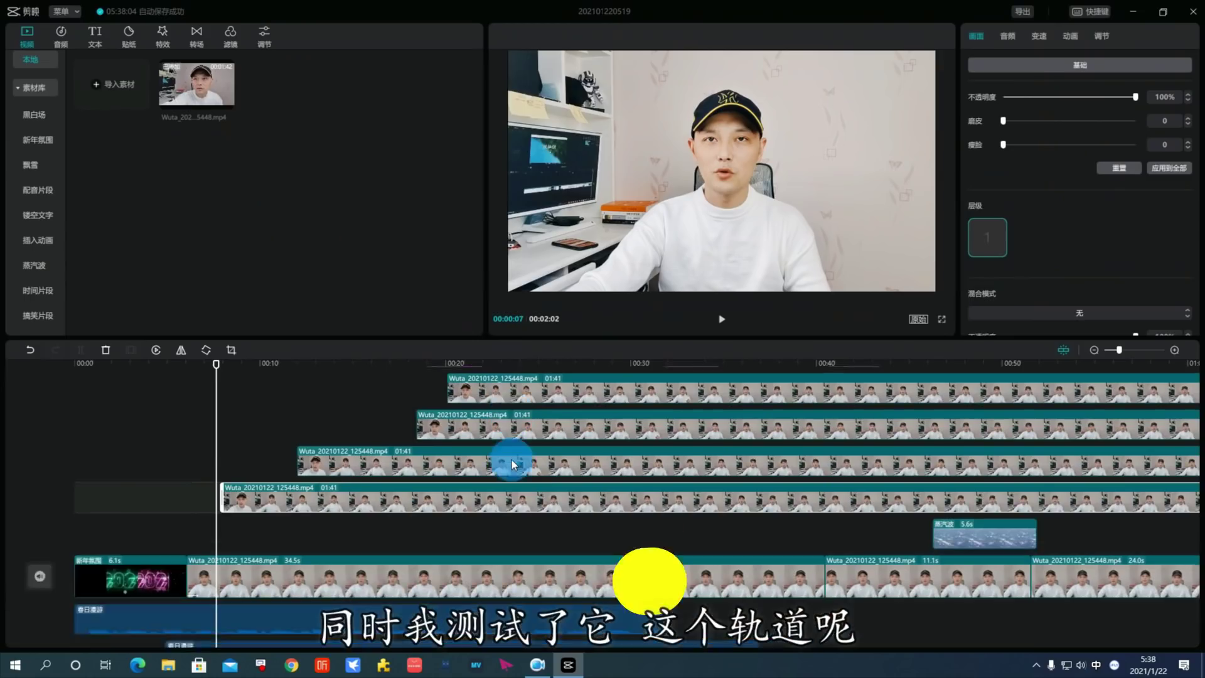
# Scroll the timeline to view the stacked video, overlay and 春日漫游 music tracks
pyautogui.scroll(-2, 511, 459)
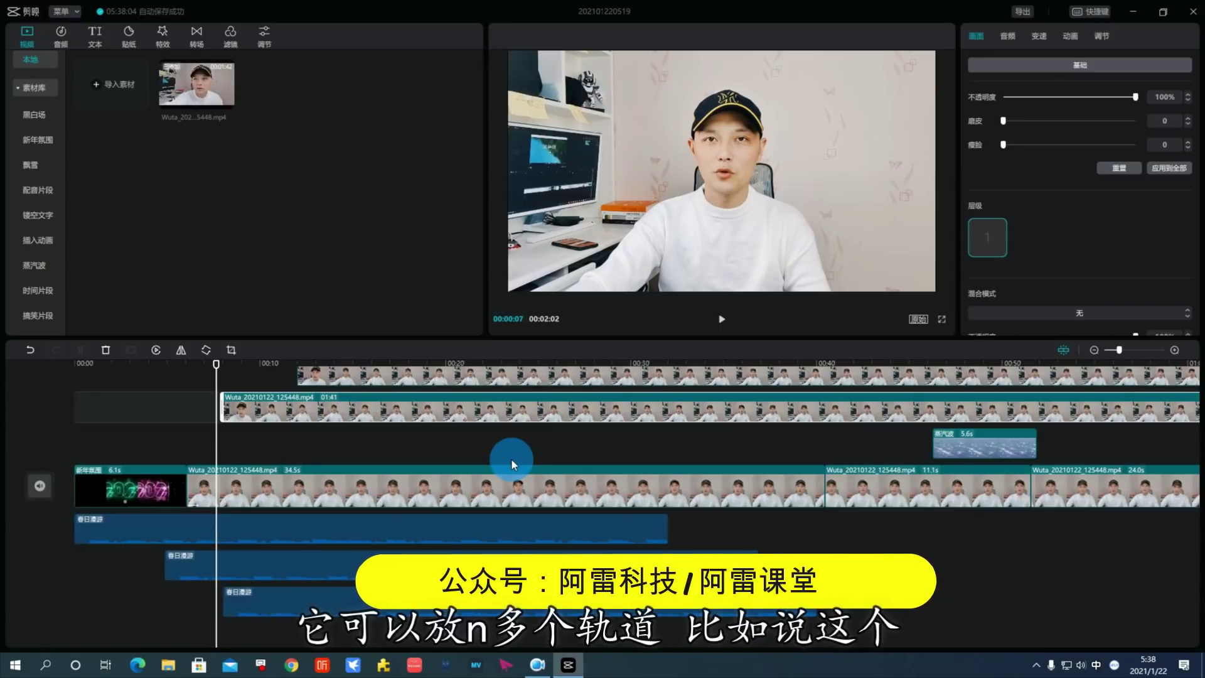
# Add the presenter video as a new top video track
pyautogui.scroll(3, 484, 485)
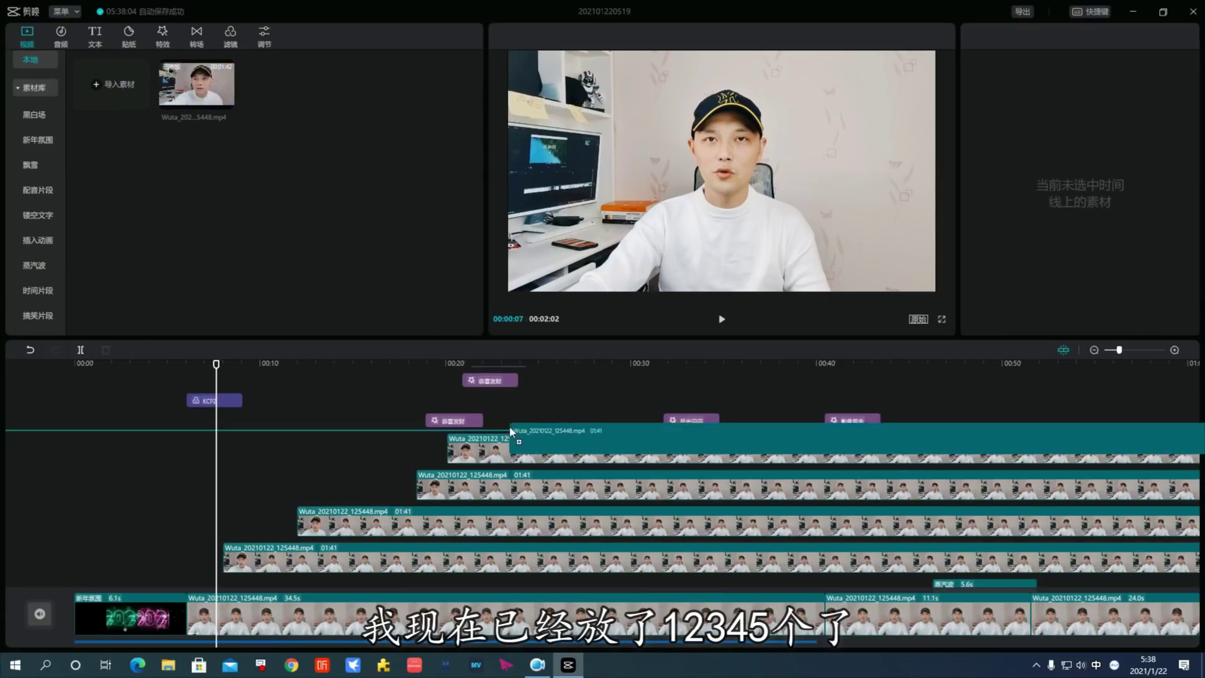
pyautogui.moveTo(226, 88); pyautogui.dragTo(509, 436)
pyautogui.scroll(-1, 579, 520)
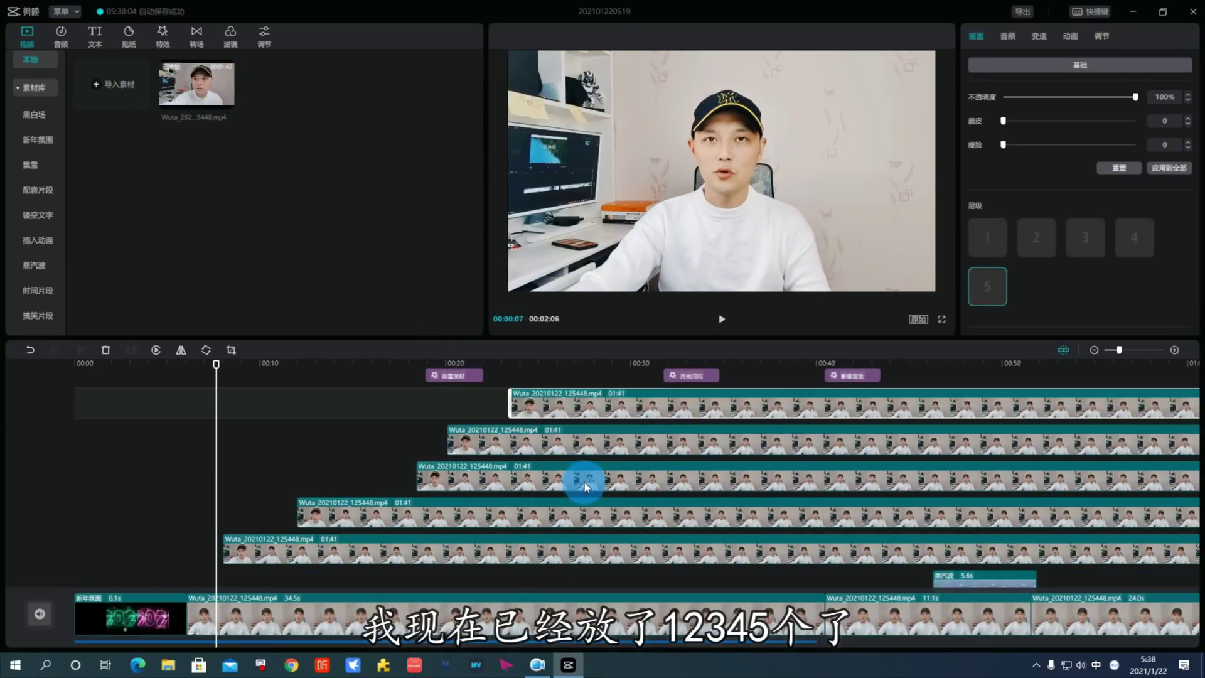
pyautogui.scroll(-1, 578, 484)
pyautogui.scroll(-2, 551, 552)
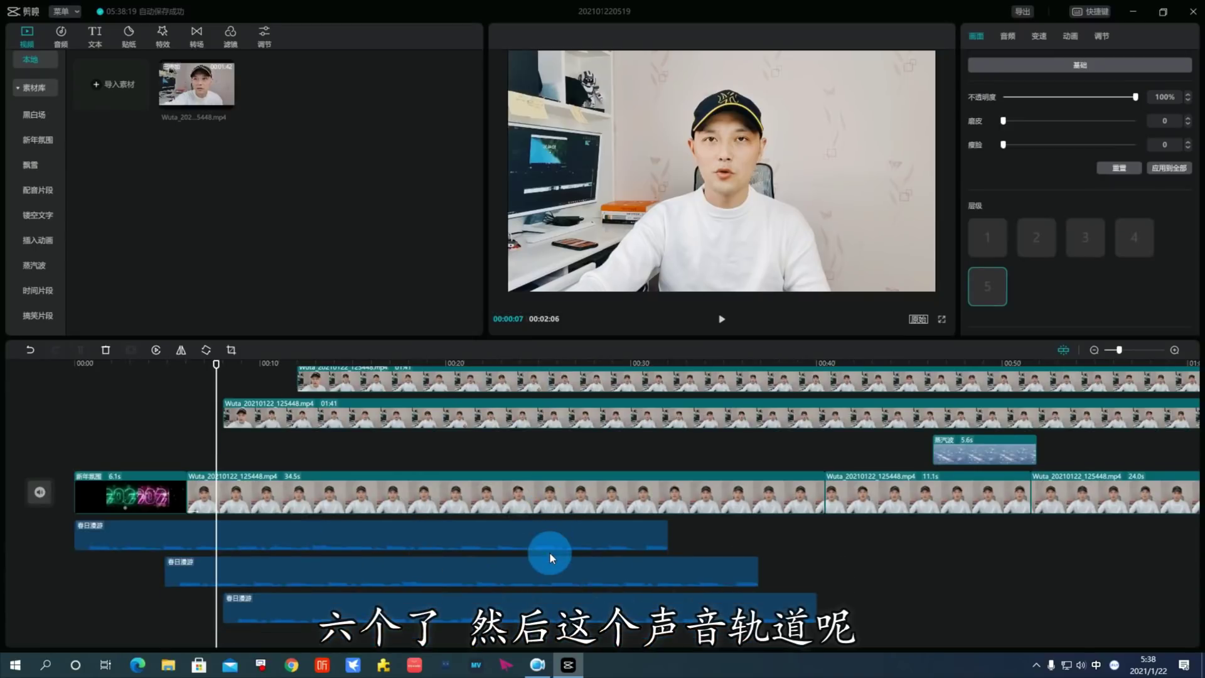
# Add 春日漫游 from the music library as a fourth music track
pyautogui.click(52, 33)
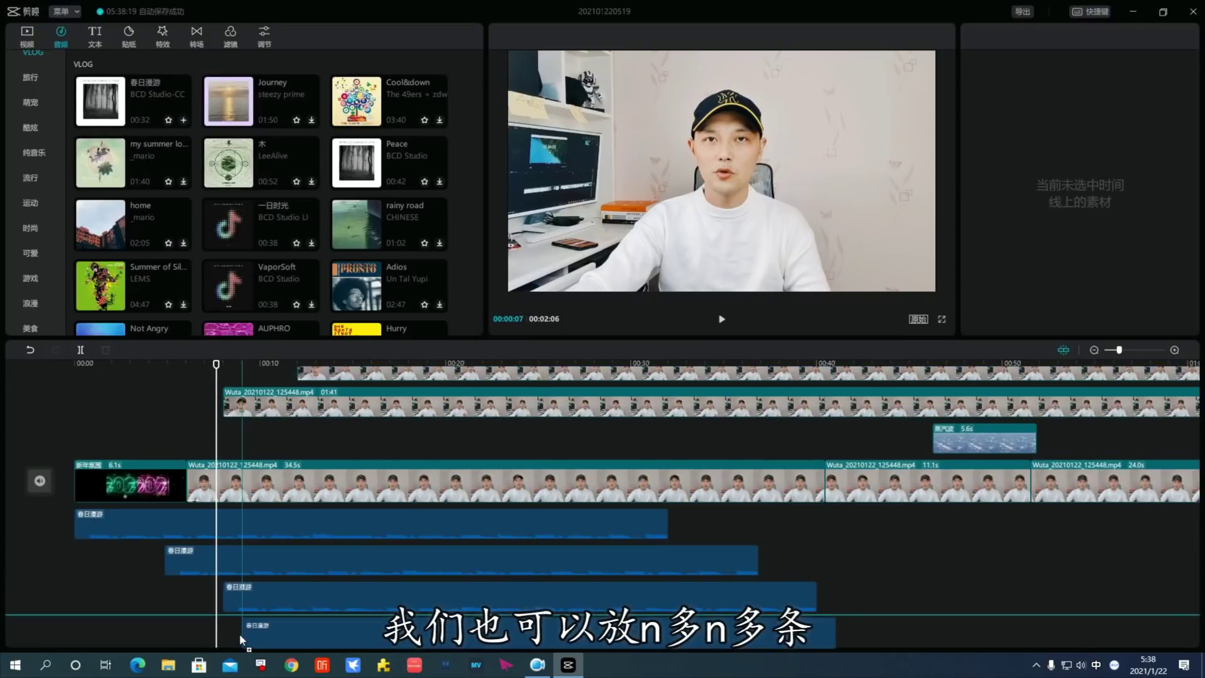
pyautogui.moveTo(159, 103); pyautogui.dragTo(239, 634)
pyautogui.click(385, 597)
# Split the presenter clip at 00:38 with Ctrl+B and bring up the 导出 dialog
pyautogui.scroll(2, 512, 427)
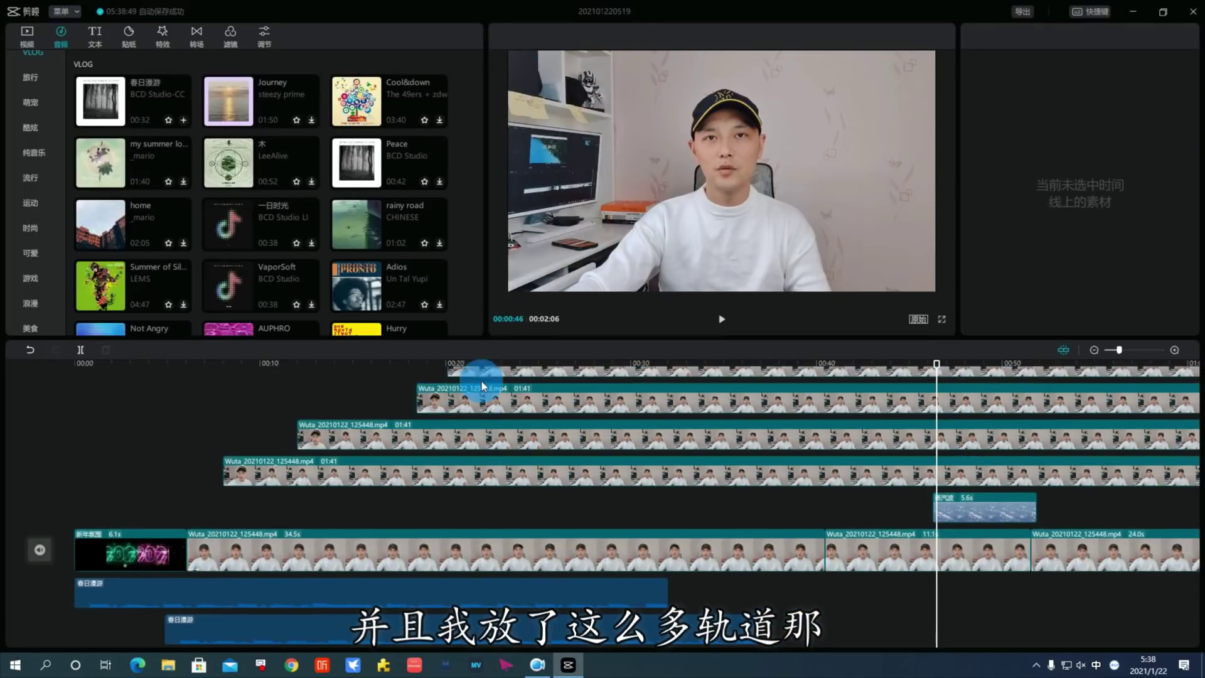
pyautogui.click(797, 474)
pyautogui.scroll(2, 808, 474)
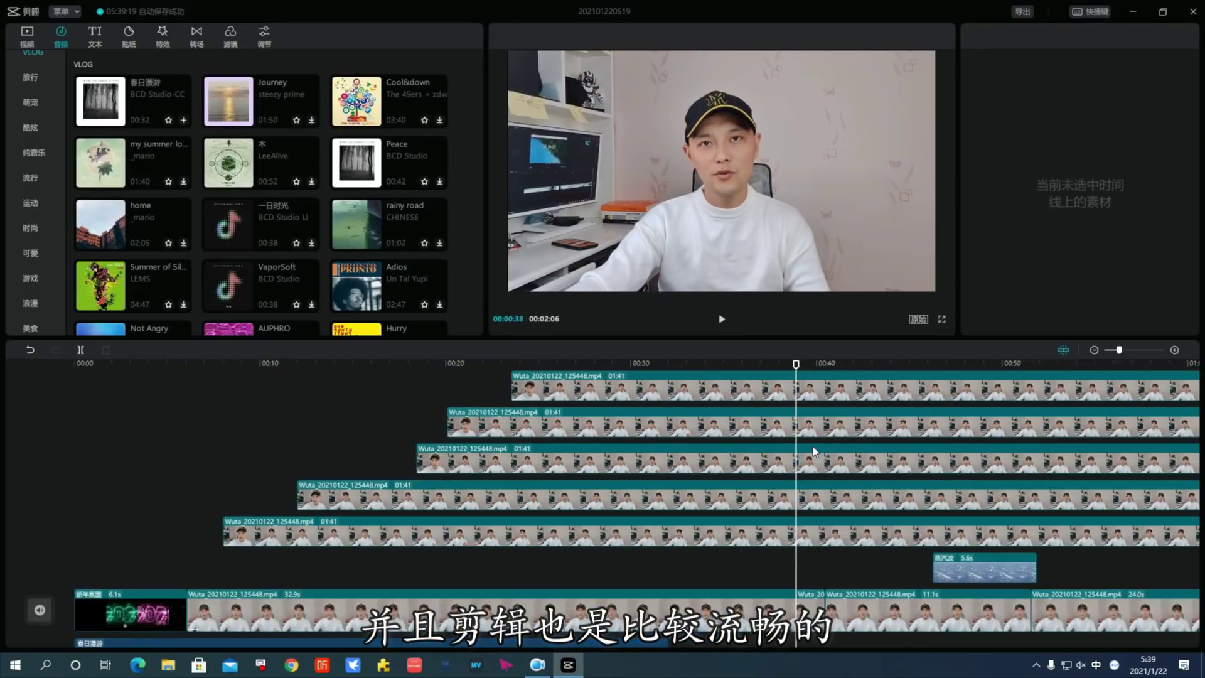
pyautogui.click(812, 449)
pyautogui.hotkey('ctrl', 'b')
pyautogui.scroll(2, 811, 449)
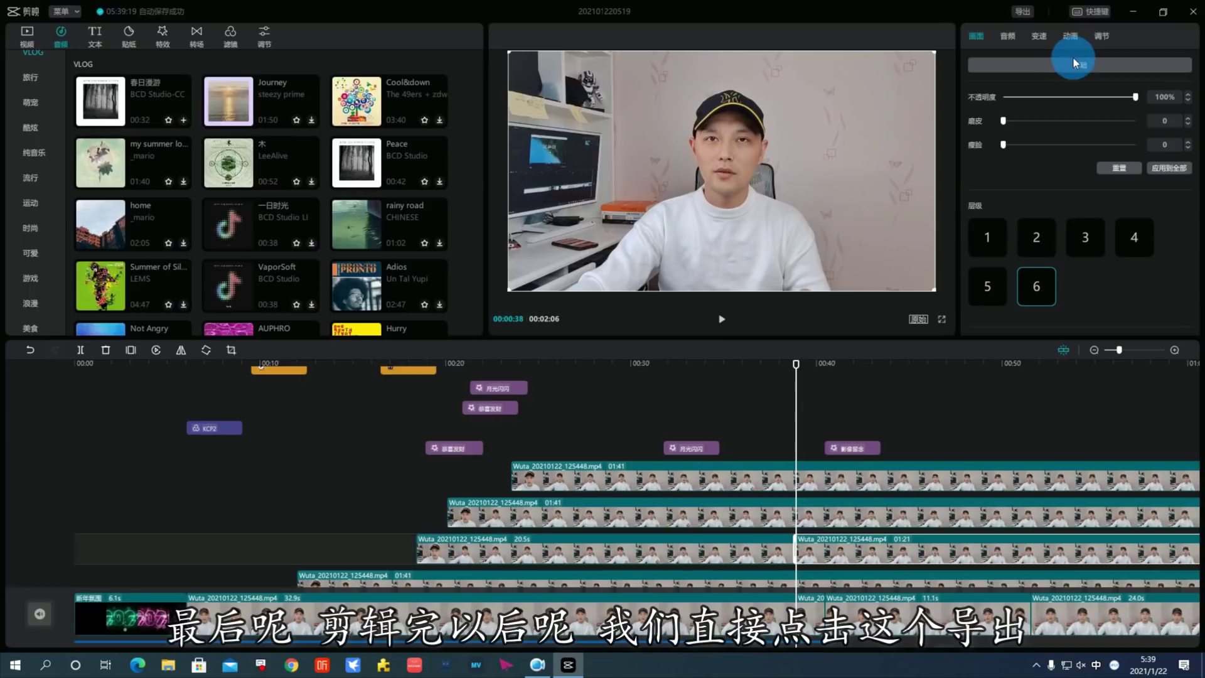
pyautogui.click(1021, 11)
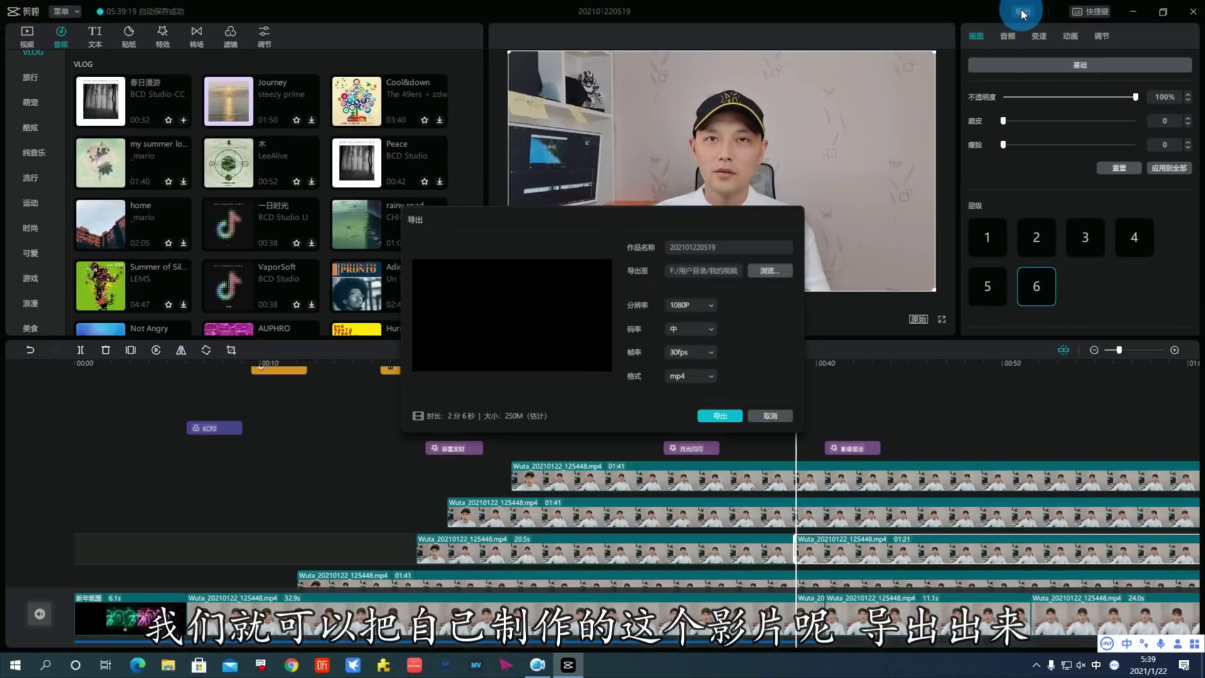
# Set the export to 4K resolution, 中 bitrate and 60fps
pyautogui.click(721, 320)
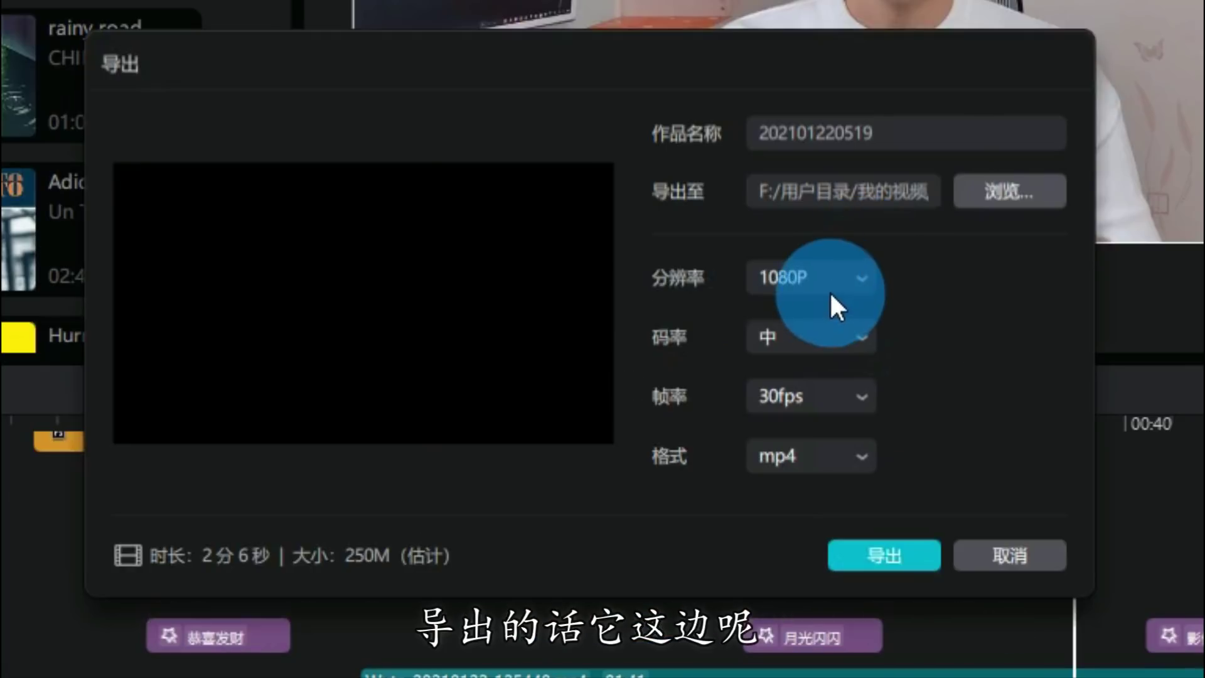
pyautogui.click(702, 307)
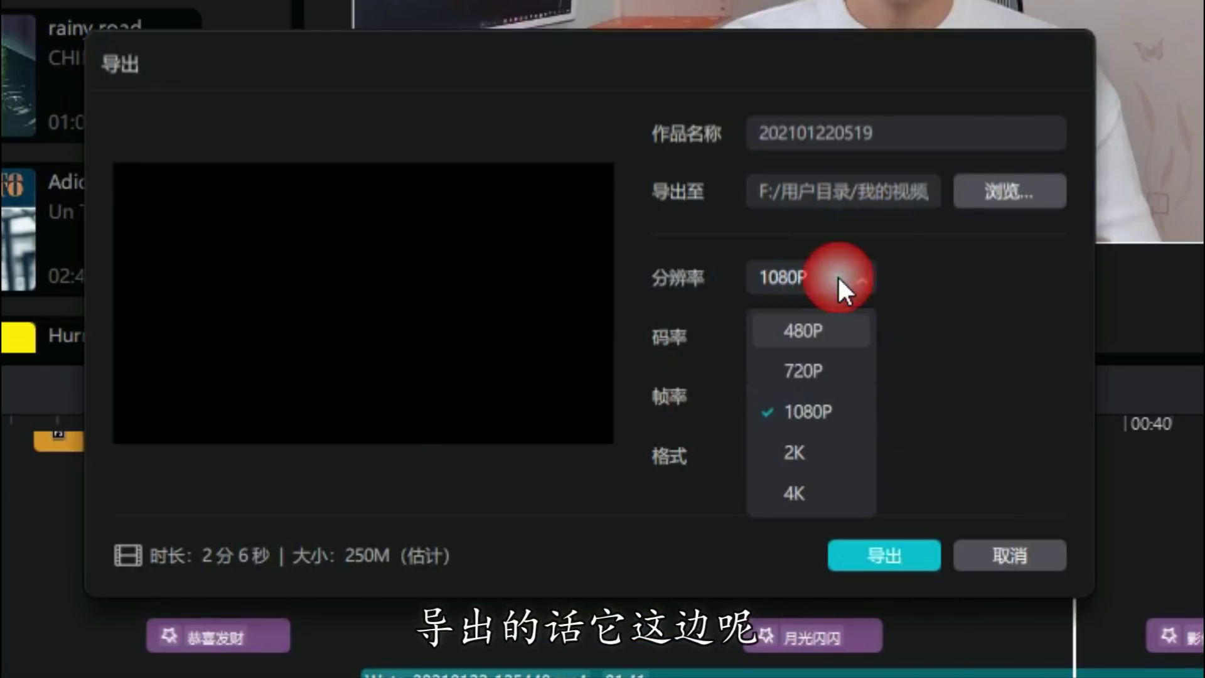
pyautogui.click(808, 491)
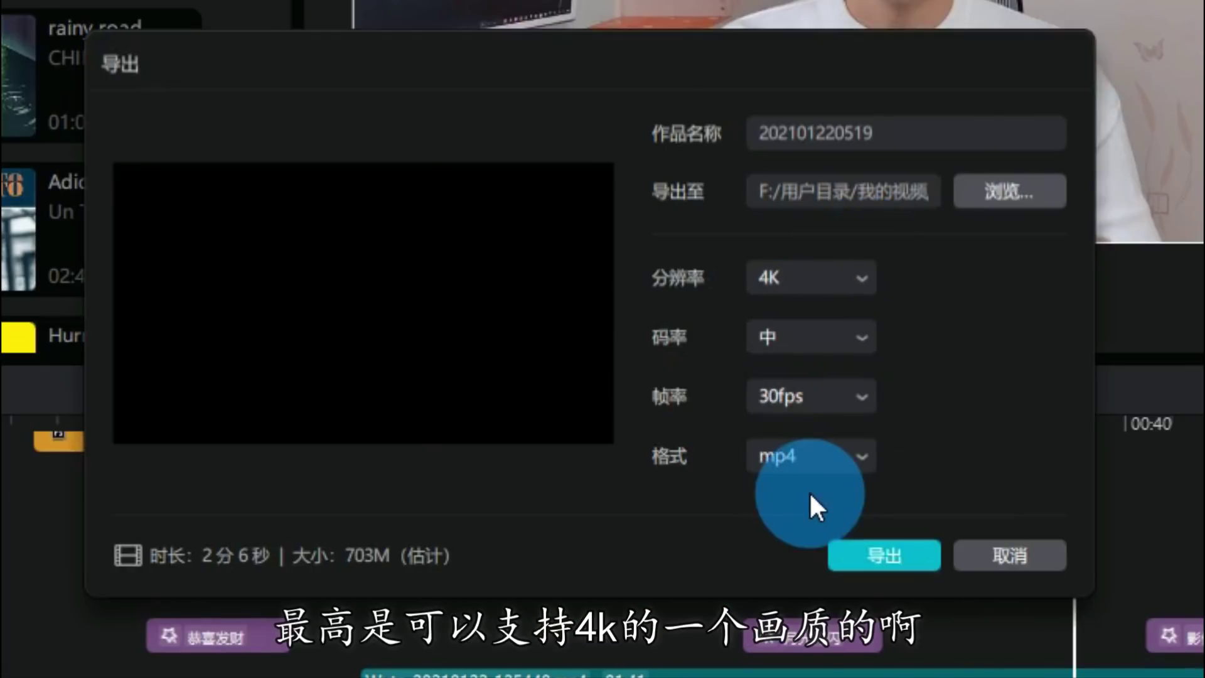
pyautogui.click(829, 345)
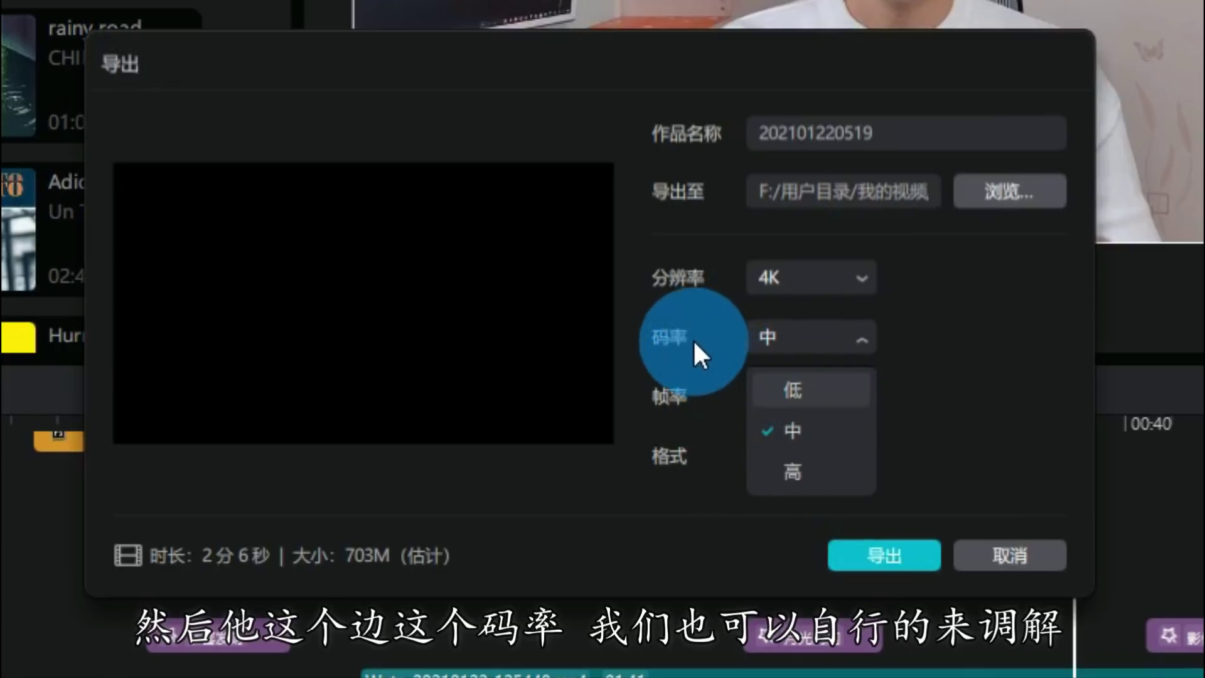
pyautogui.click(831, 340)
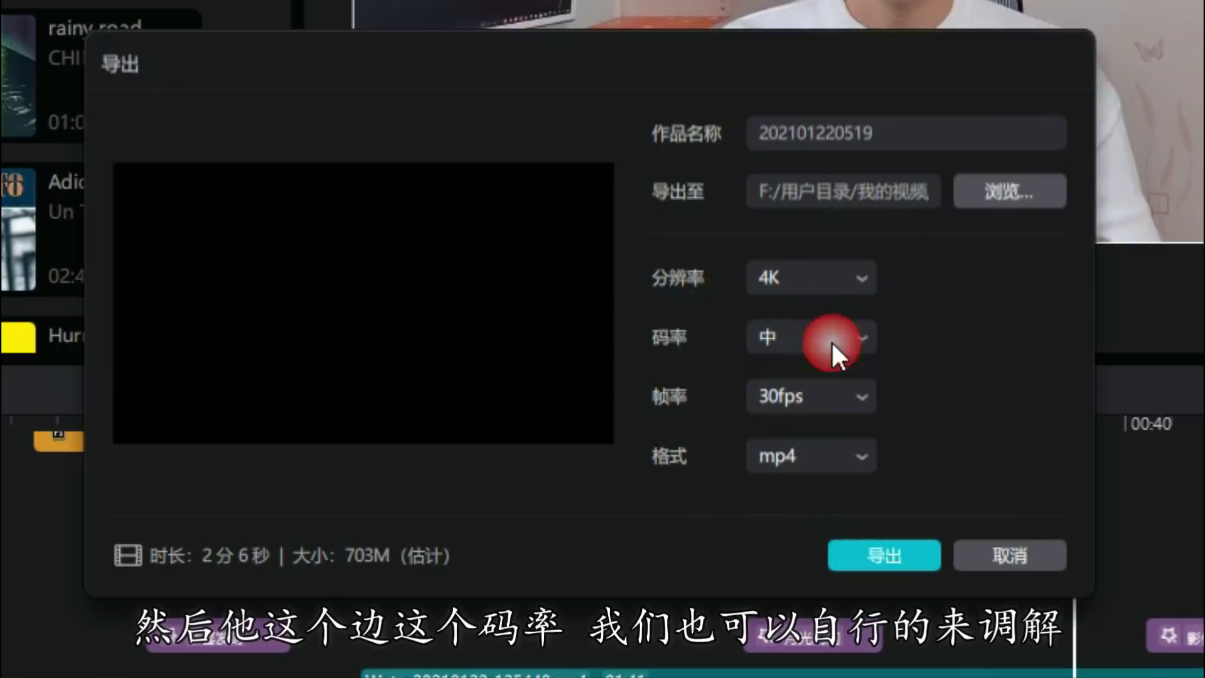
pyautogui.click(825, 394)
pyautogui.scroll(-1, 825, 574)
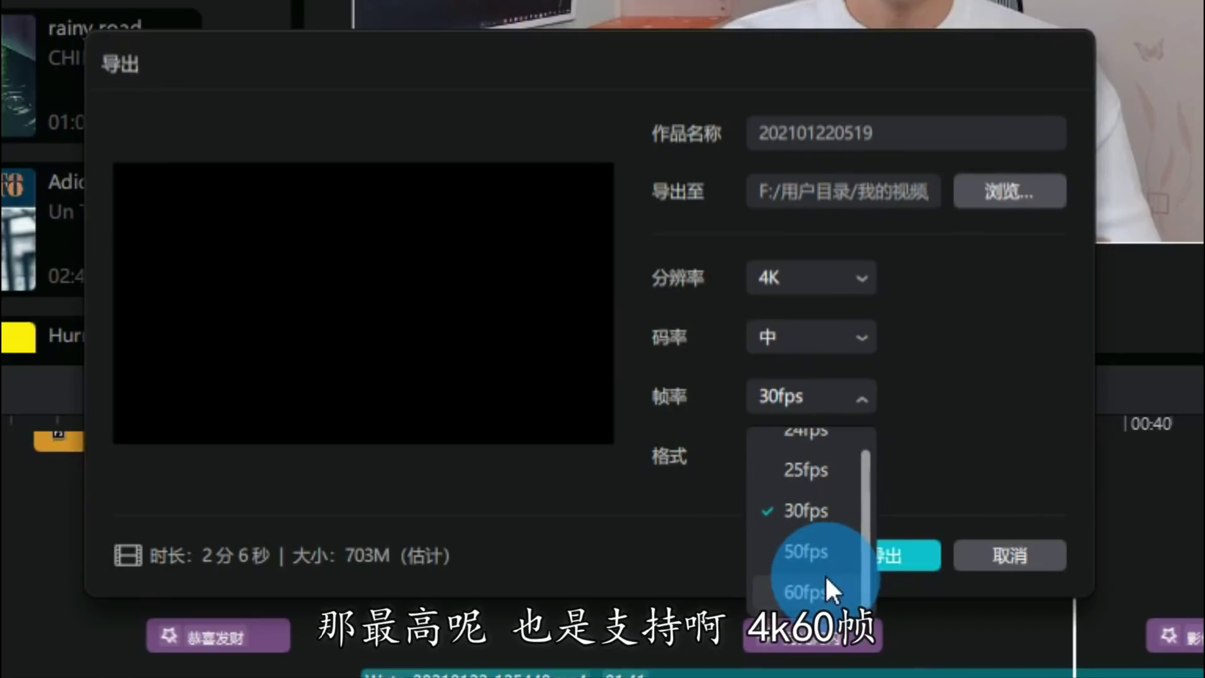
pyautogui.click(821, 590)
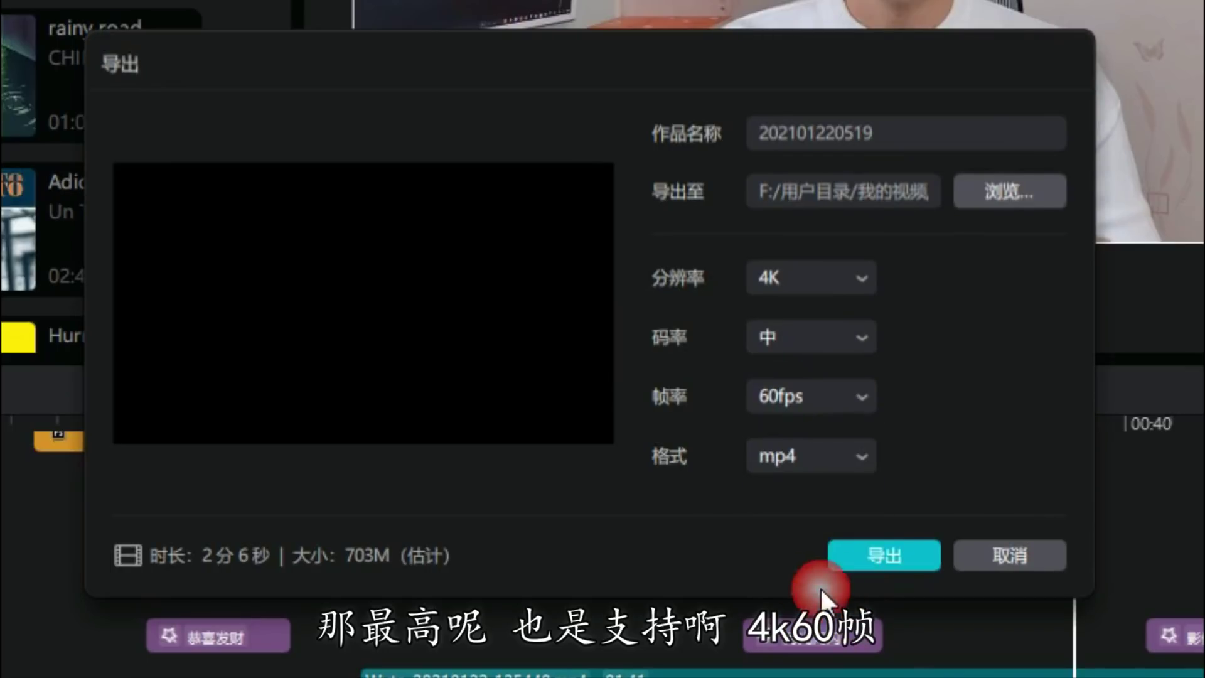
pyautogui.click(807, 454)
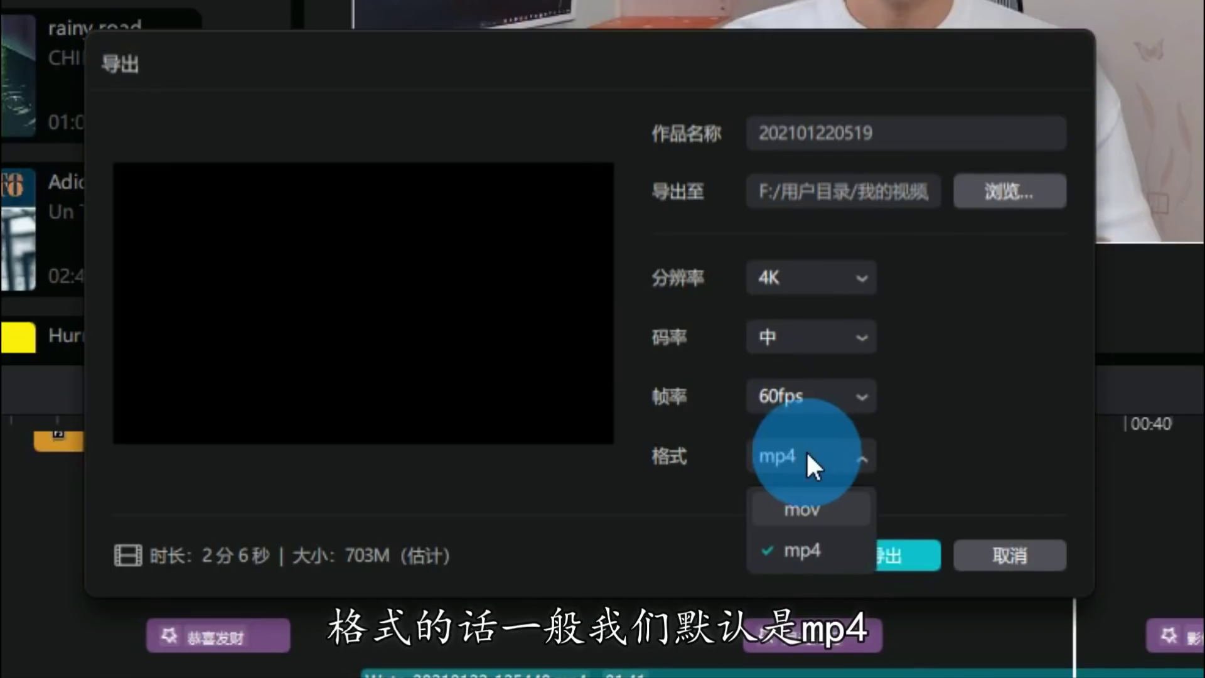
pyautogui.click(792, 547)
pyautogui.click(891, 138)
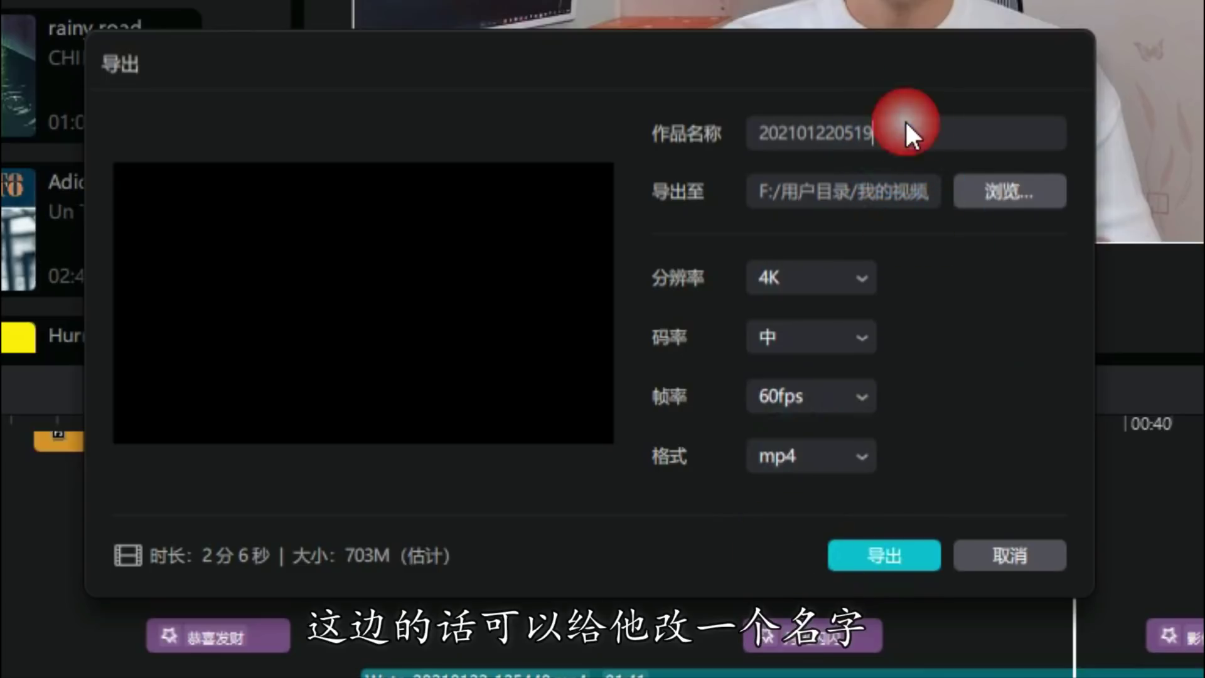
pyautogui.doubleClick(905, 133)
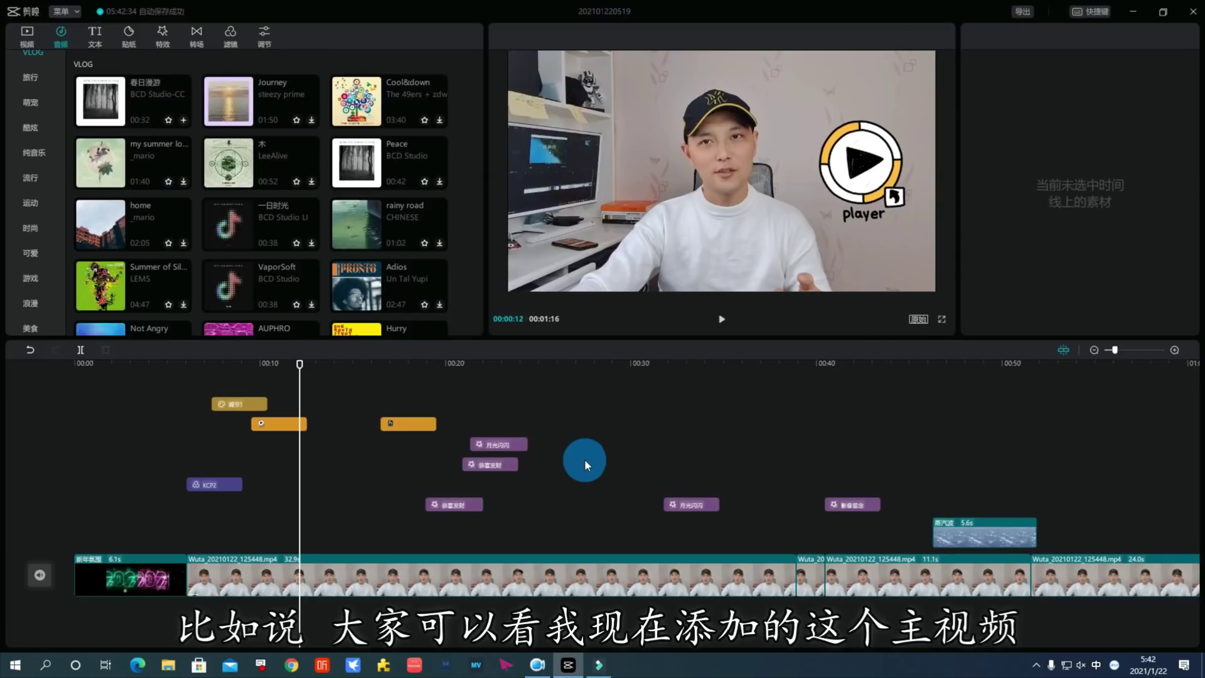
# Select the main talking-head clip and play the project to hear its sound
pyautogui.click(375, 573)
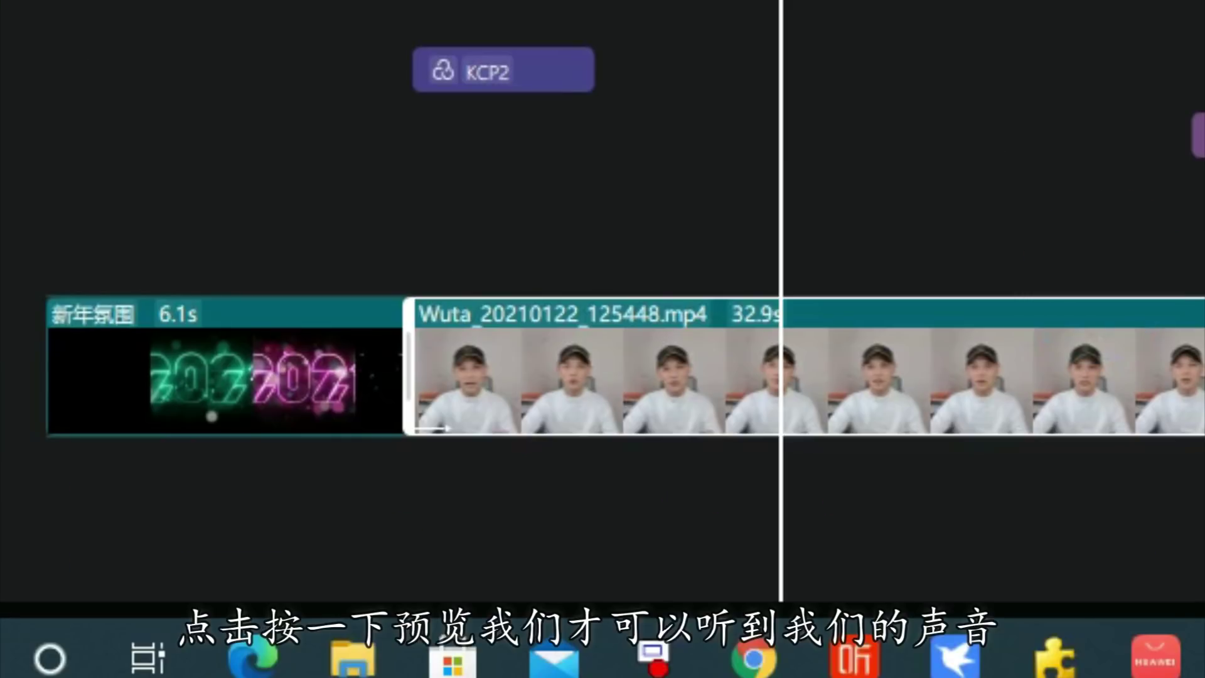
pyautogui.press('space')
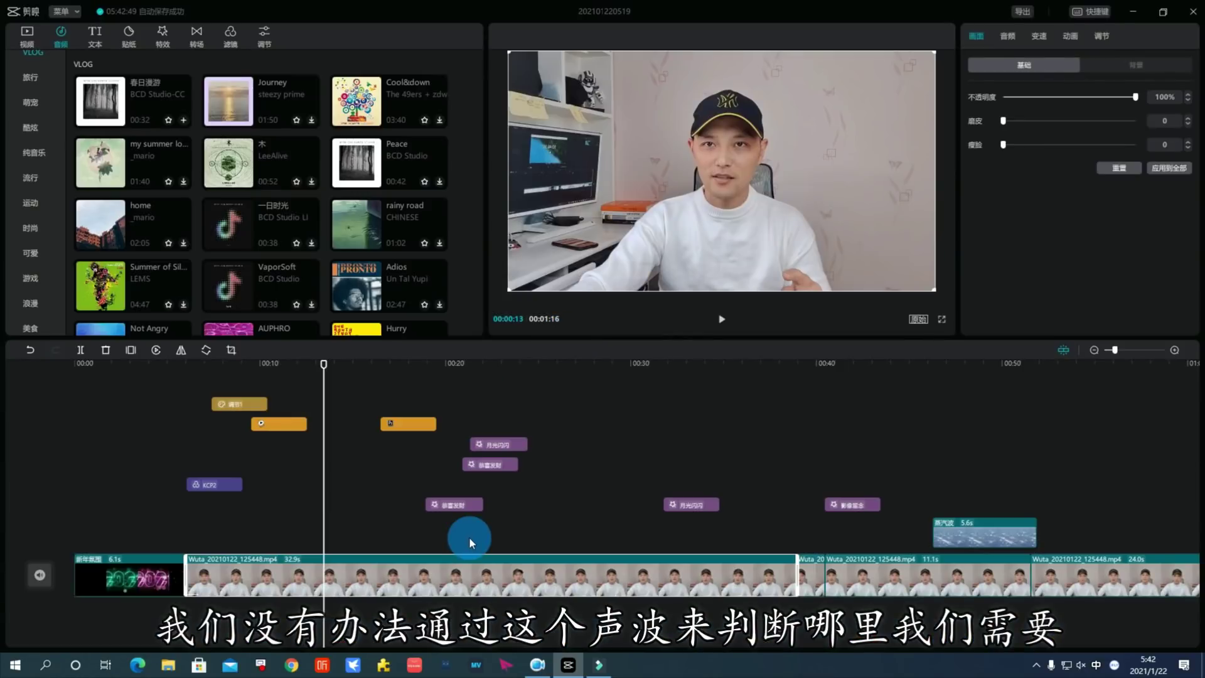
pyautogui.moveTo(597, 670)
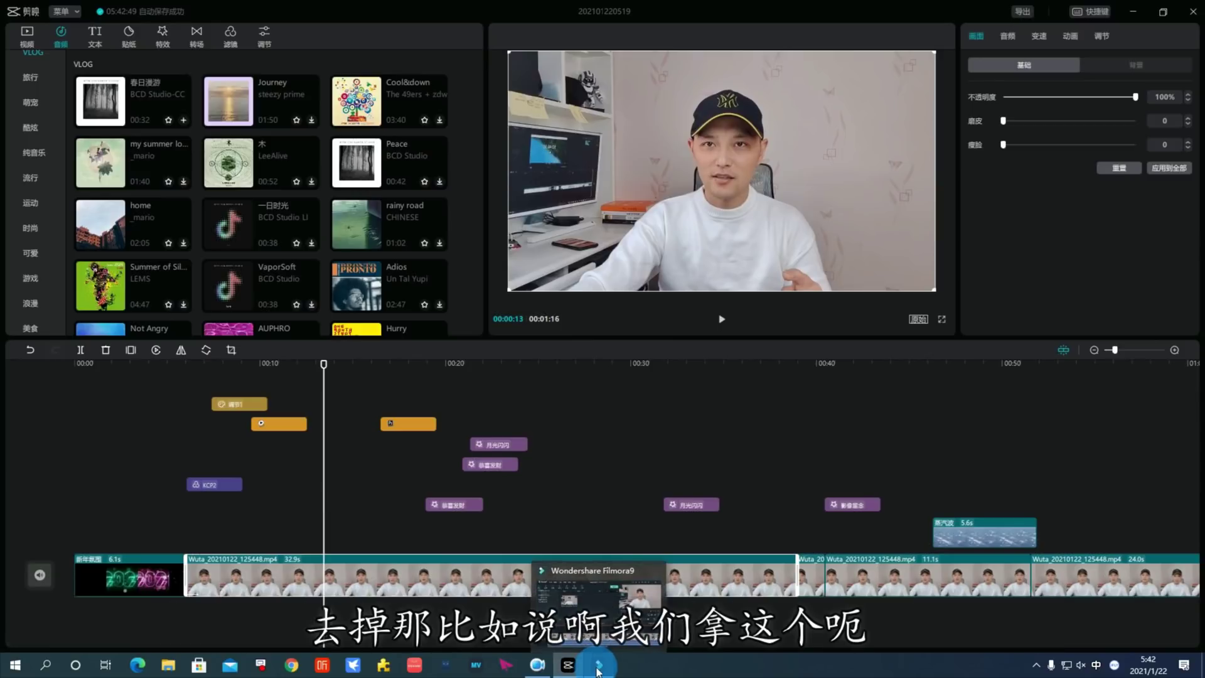
# Maximize Filmora9 and cut away the silent opening before the speech begins
pyautogui.click(597, 670)
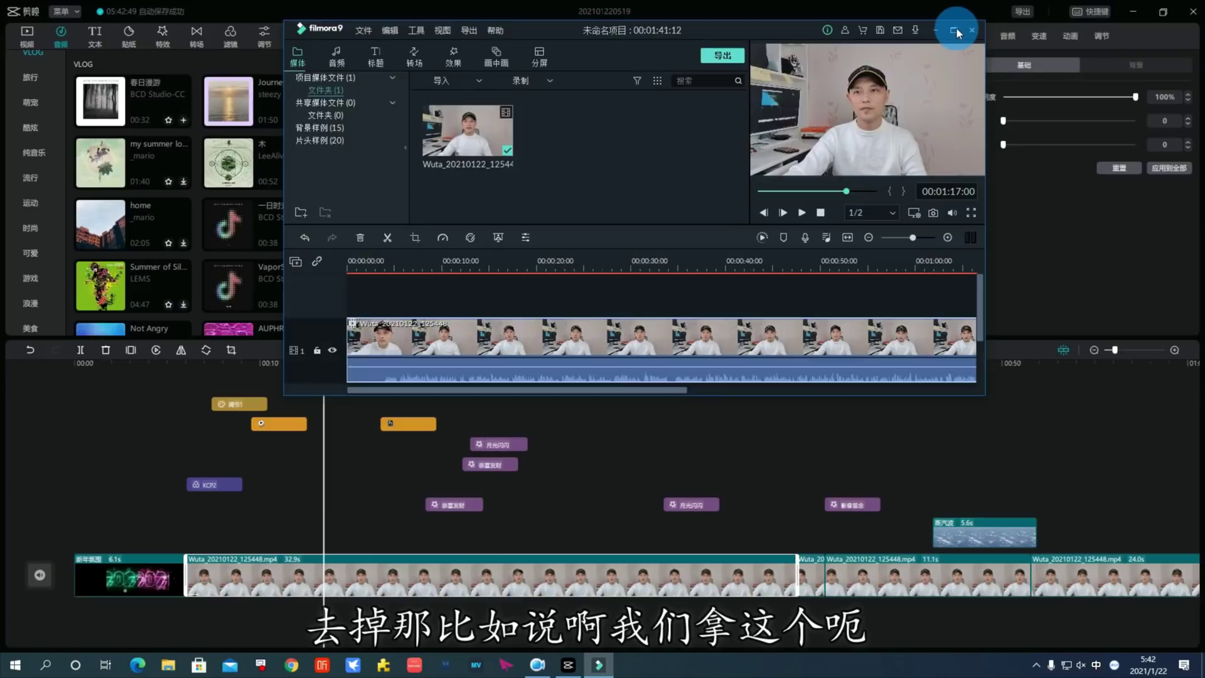
pyautogui.click(954, 30)
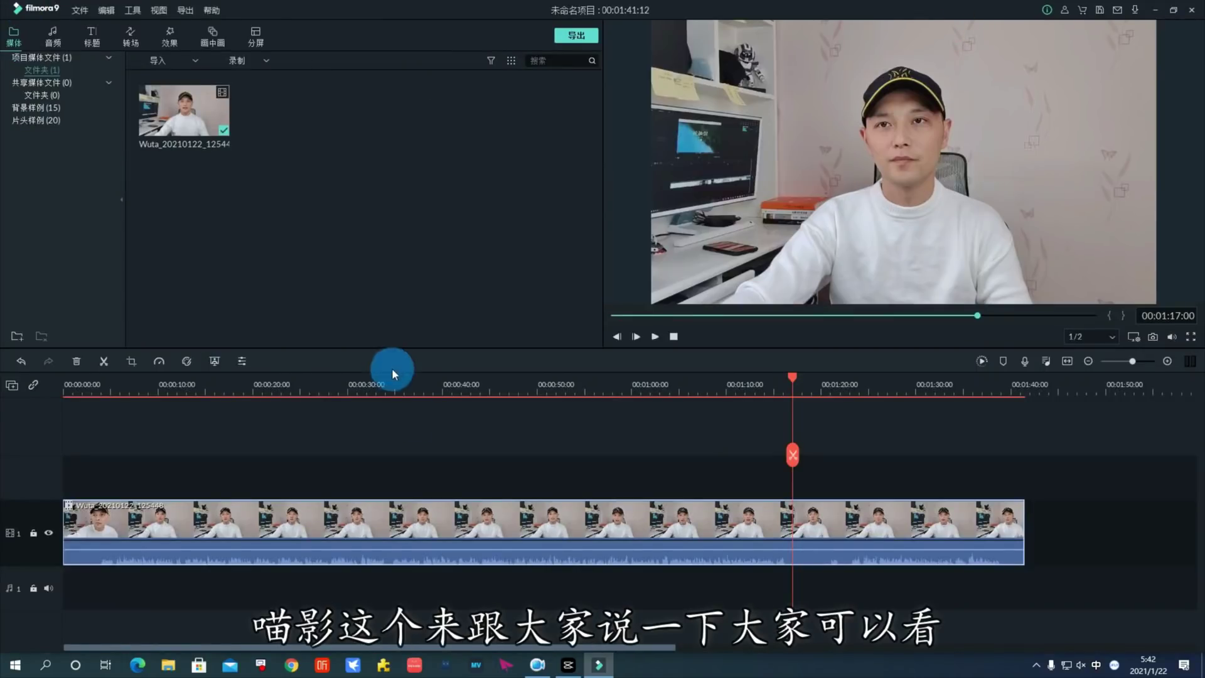
pyautogui.click(608, 392)
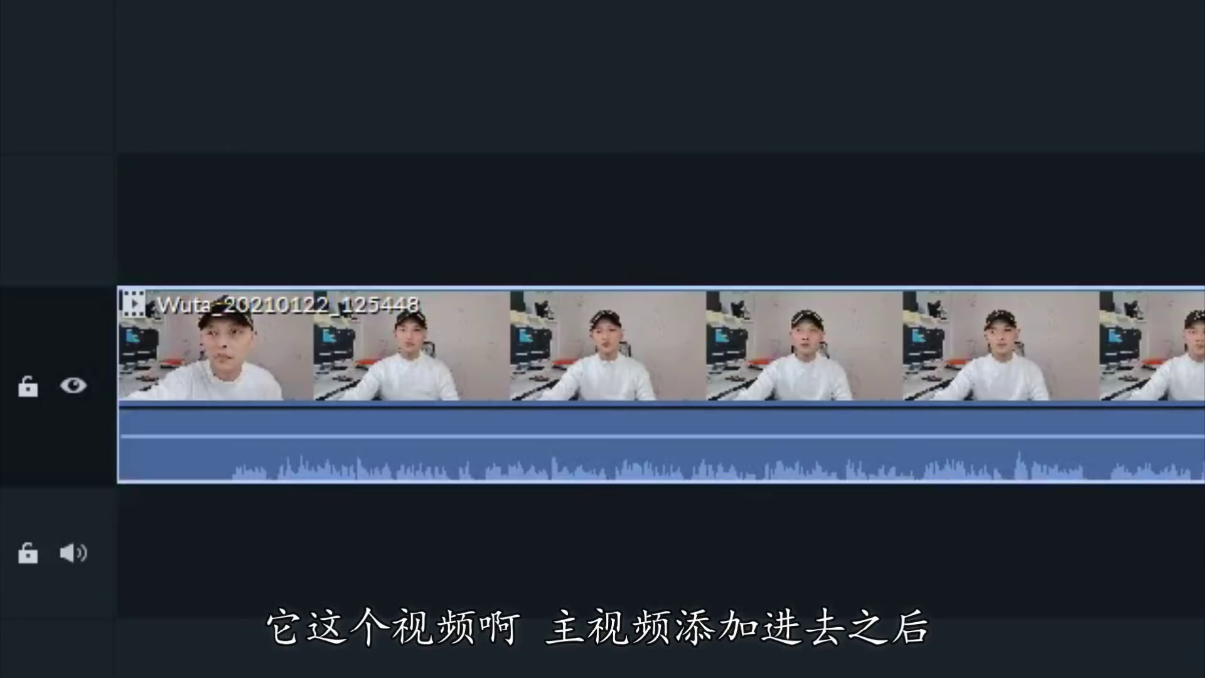
pyautogui.click(65, 434)
pyautogui.moveTo(123, 98); pyautogui.dragTo(232, 111)
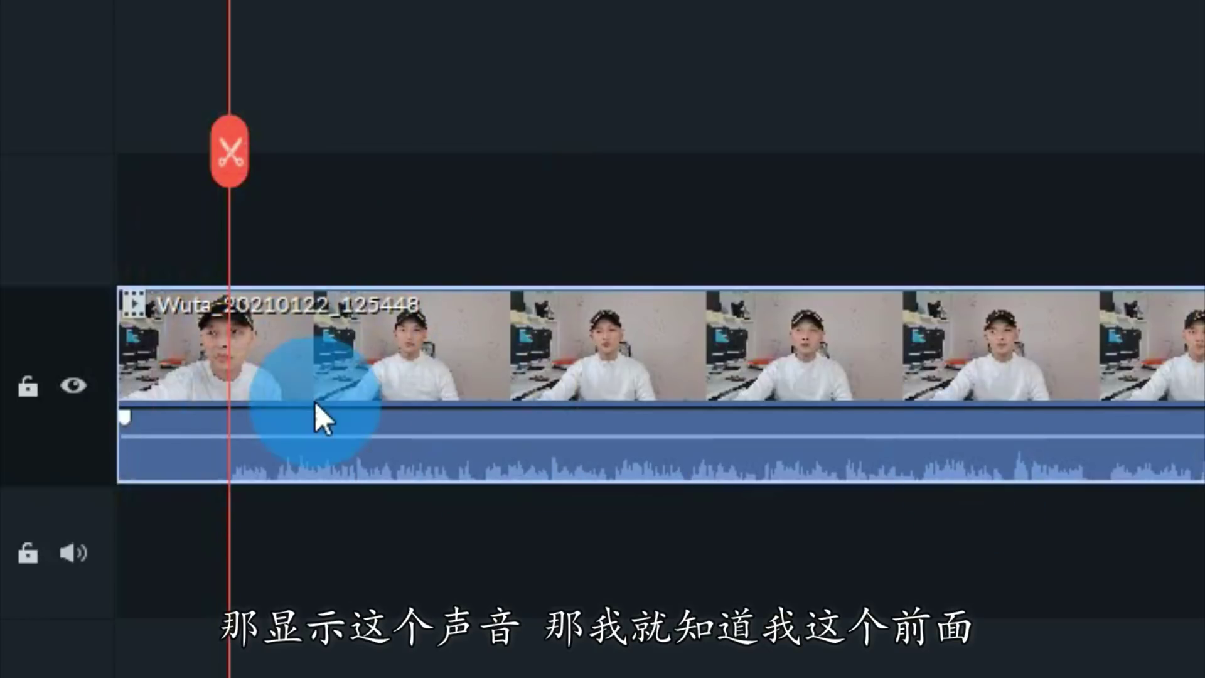
pyautogui.moveTo(229, 1); pyautogui.dragTo(236, 2)
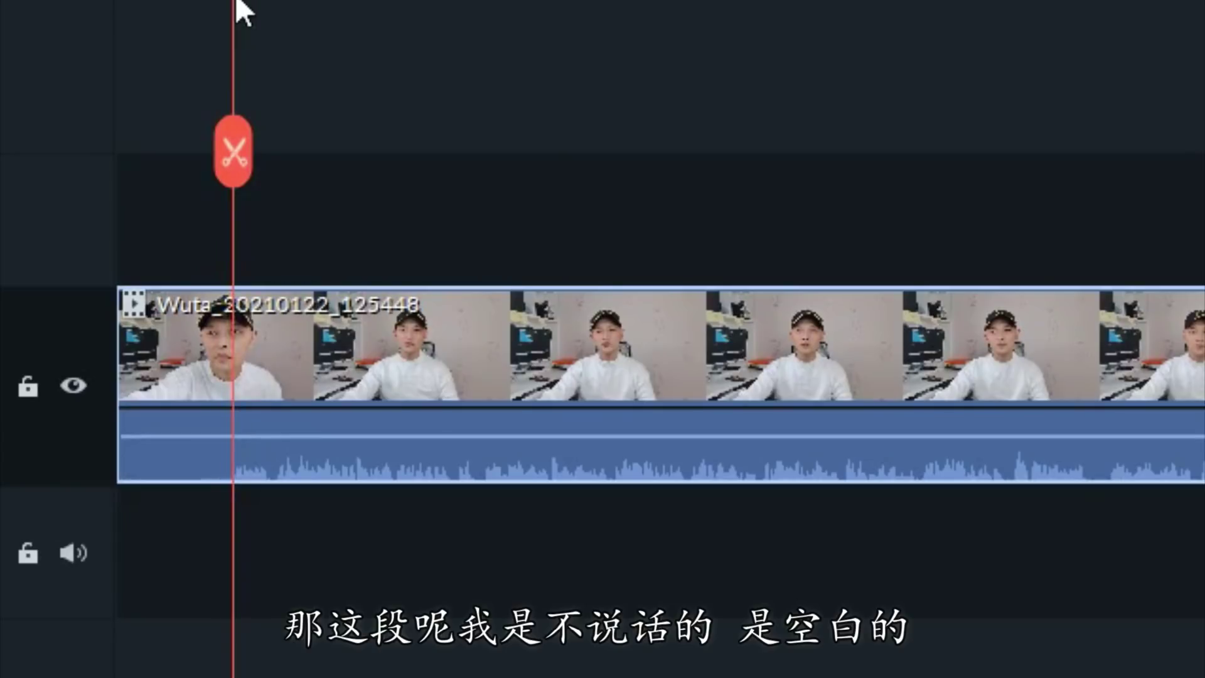
pyautogui.click(237, 162)
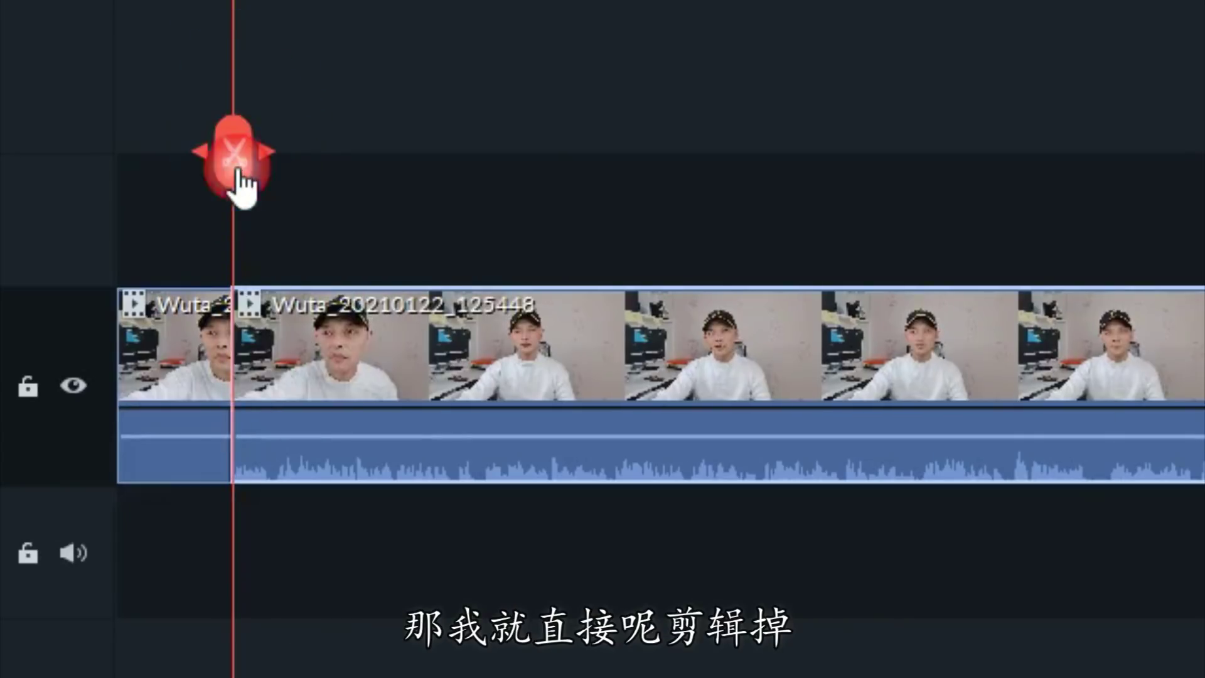
pyautogui.click(169, 345)
pyautogui.press('Delete')
pyautogui.click(100, 42)
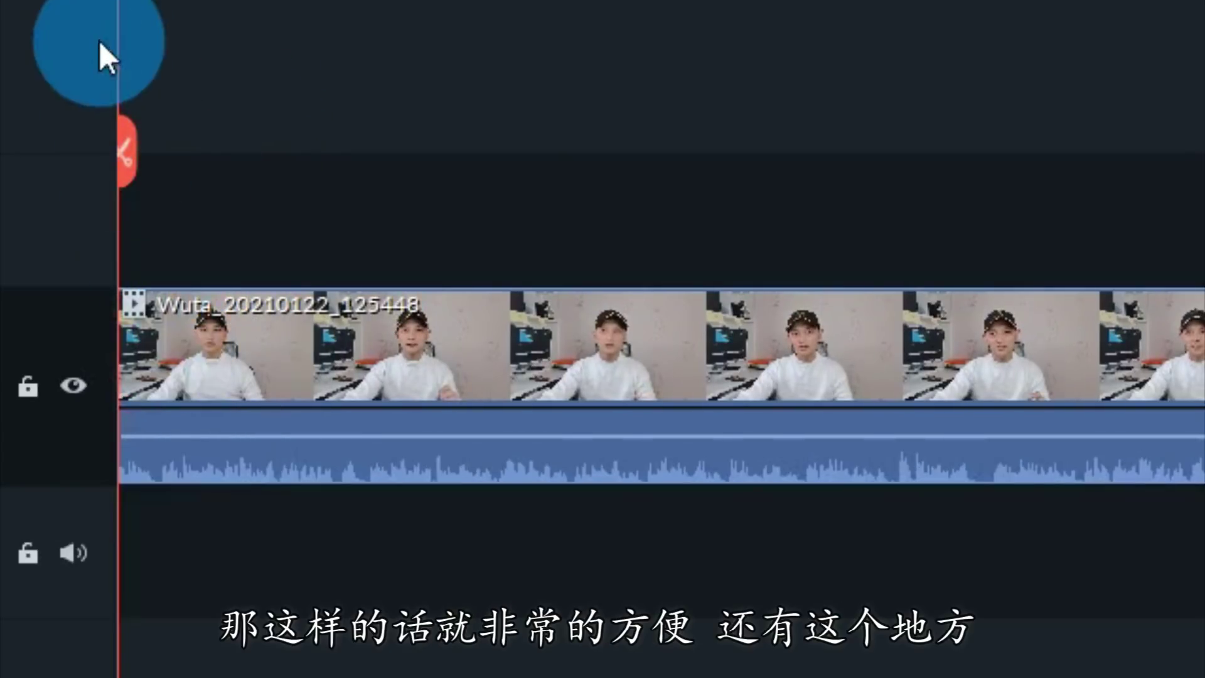
# Split at 01:12 and 01:17 and delete the piece between them
pyautogui.moveTo(65, 382)
pyautogui.mouseDown()
pyautogui.moveTo(619, 475)
pyautogui.moveTo(748, 465)
pyautogui.mouseUp()
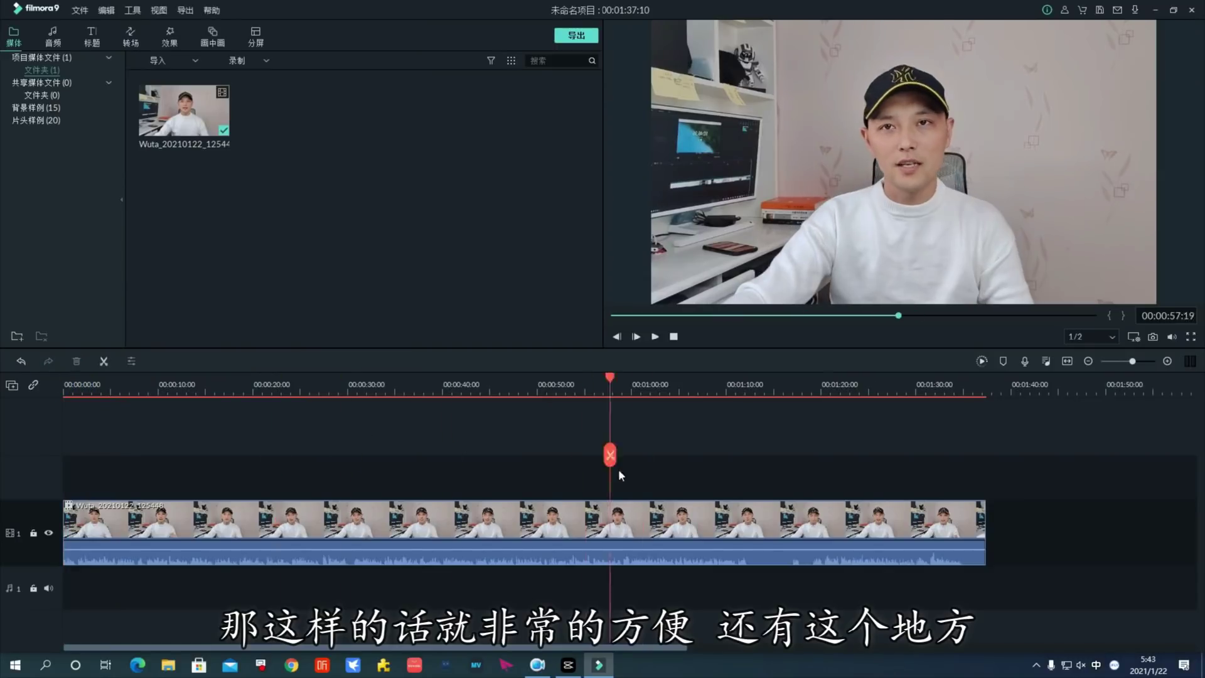
pyautogui.click(748, 457)
pyautogui.rightClick(757, 401)
pyautogui.click(792, 386)
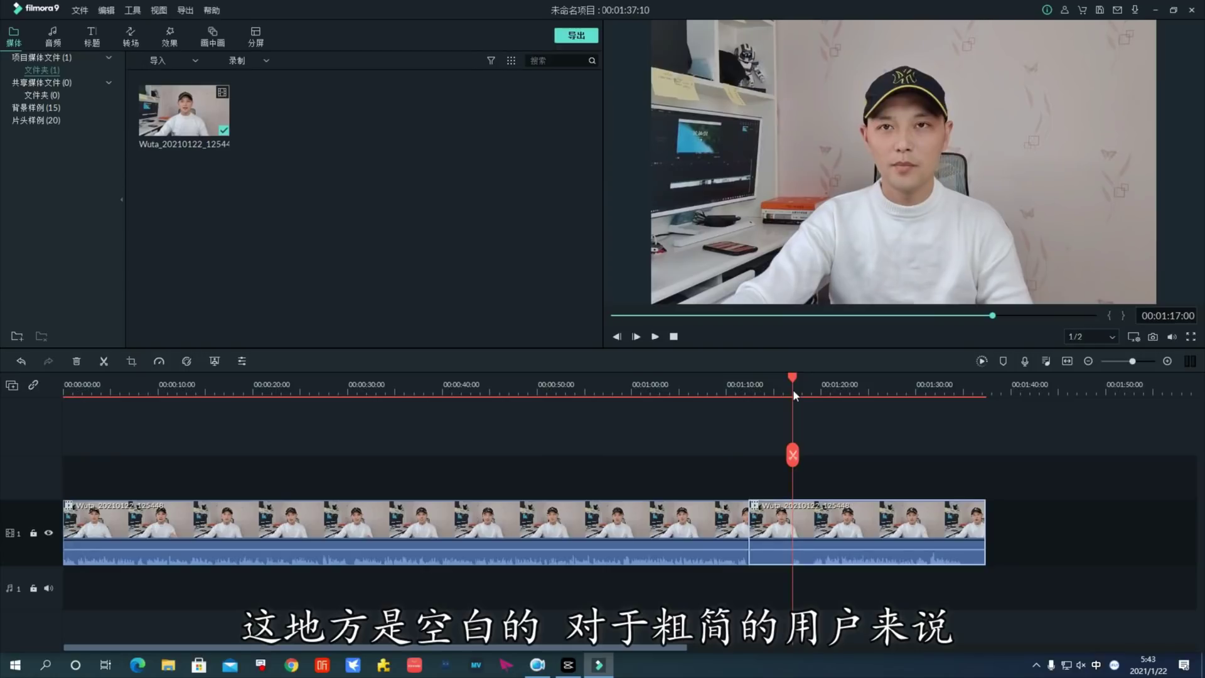
pyautogui.click(793, 454)
pyautogui.click(766, 540)
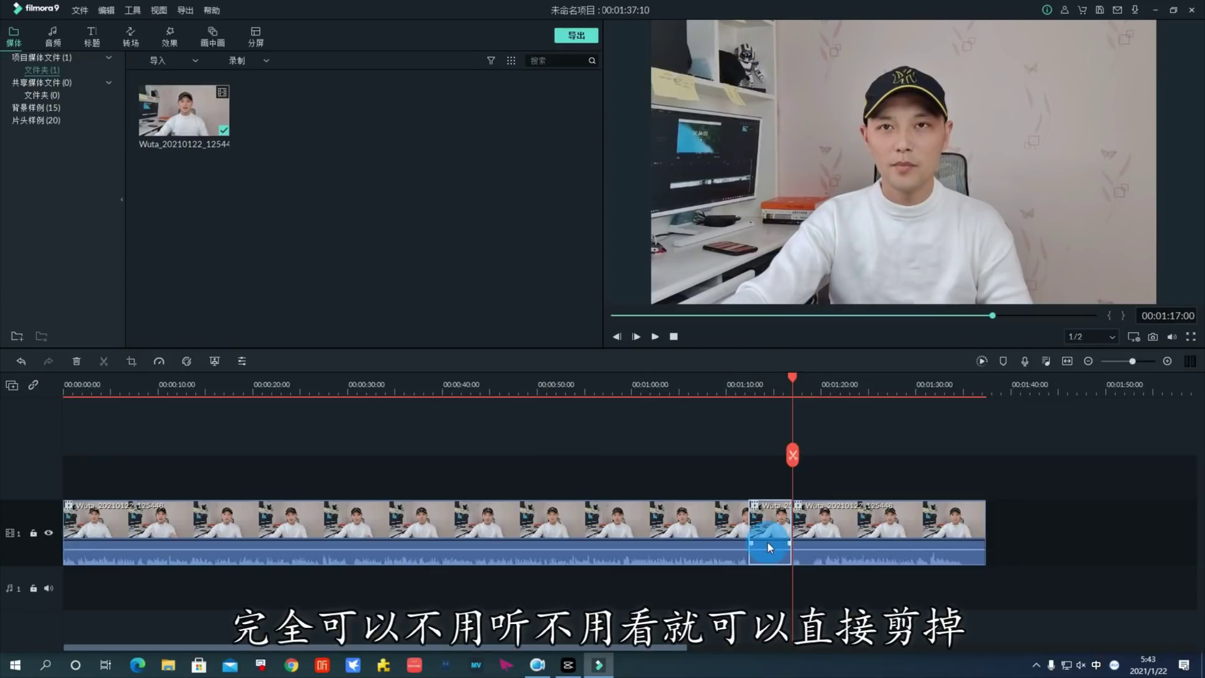
pyautogui.press('Delete')
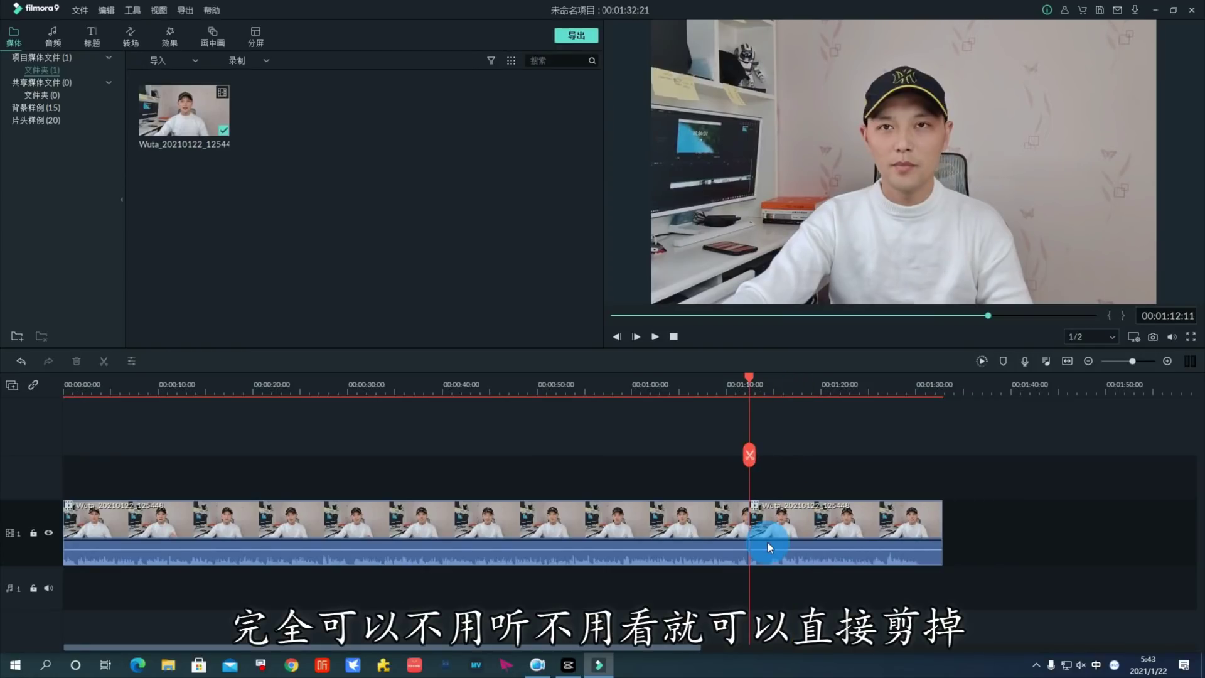
pyautogui.click(596, 667)
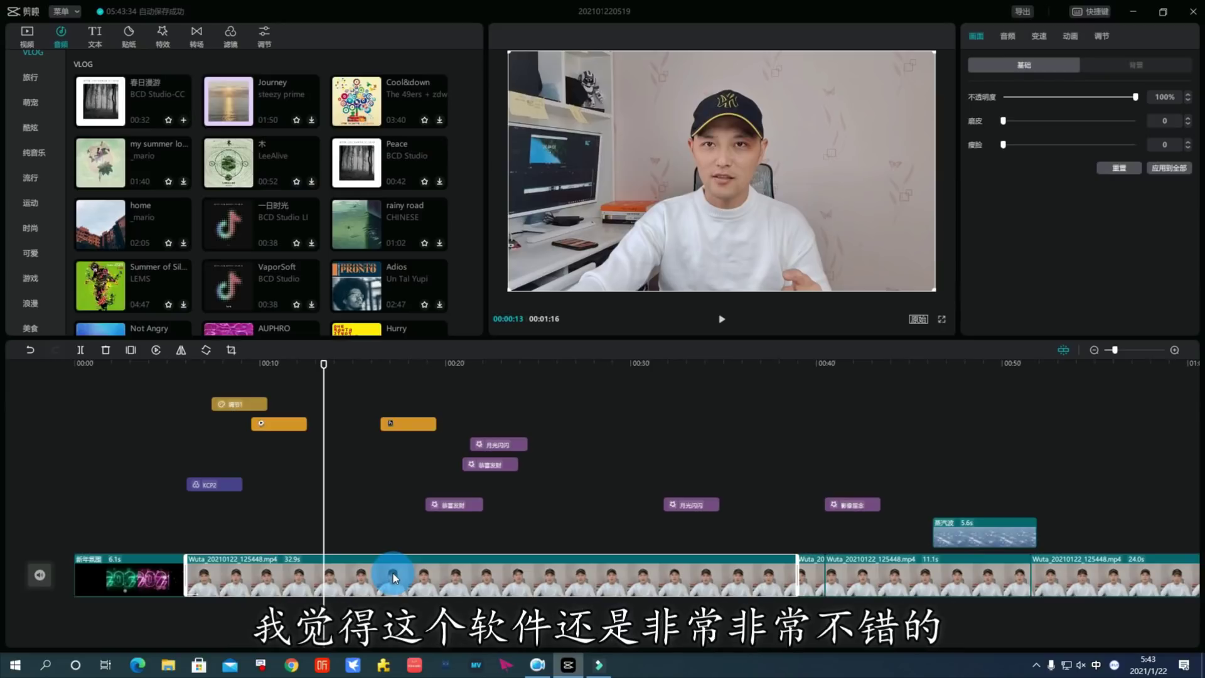
# Turn the 32.9 s Wuta talking-head clip's volume down to minimum, muting it
pyautogui.click(426, 581)
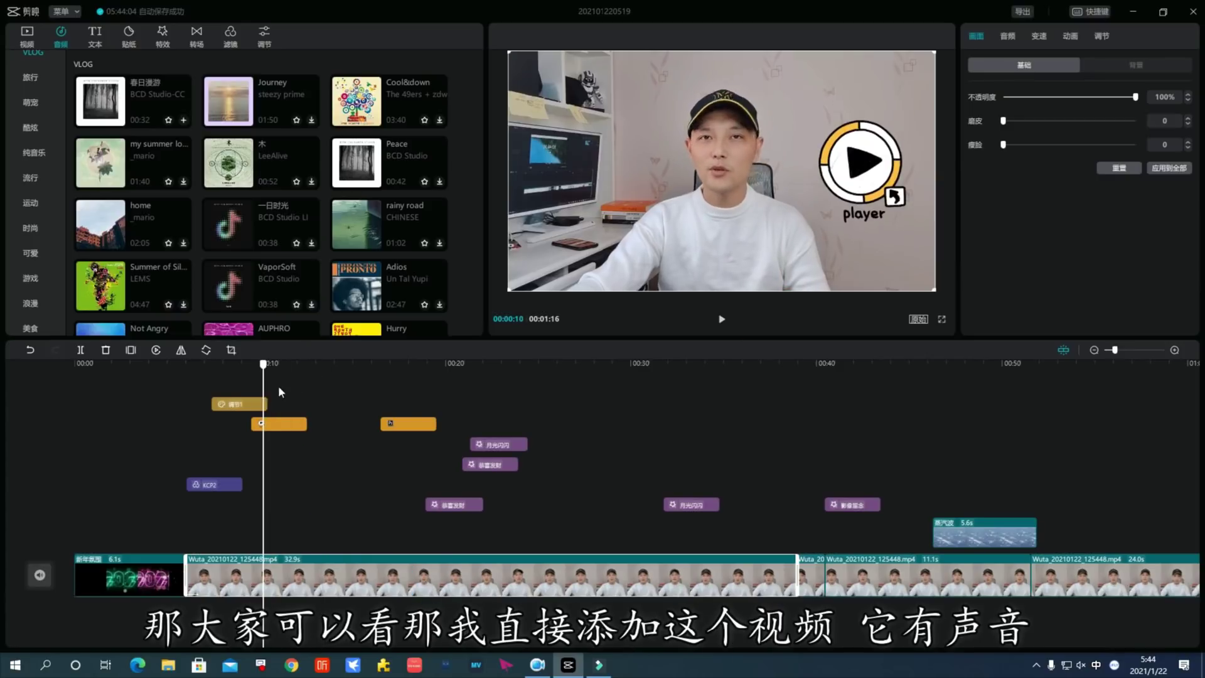
pyautogui.moveTo(323, 366); pyautogui.dragTo(306, 394)
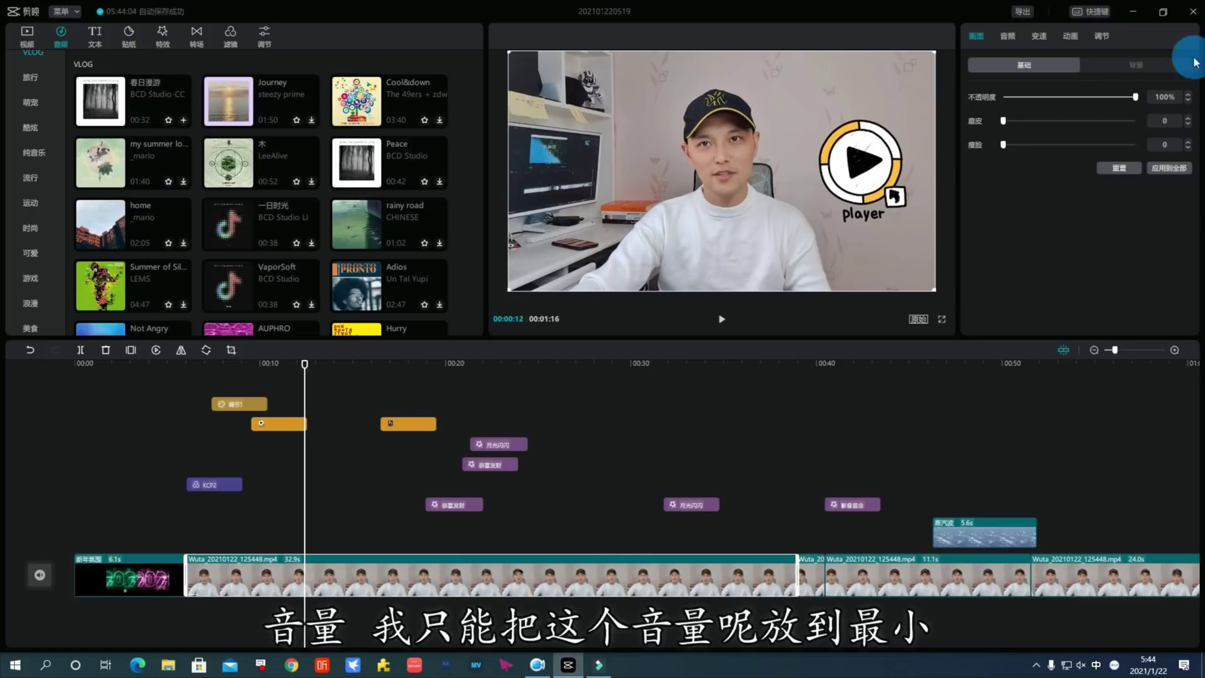
pyautogui.click(1008, 36)
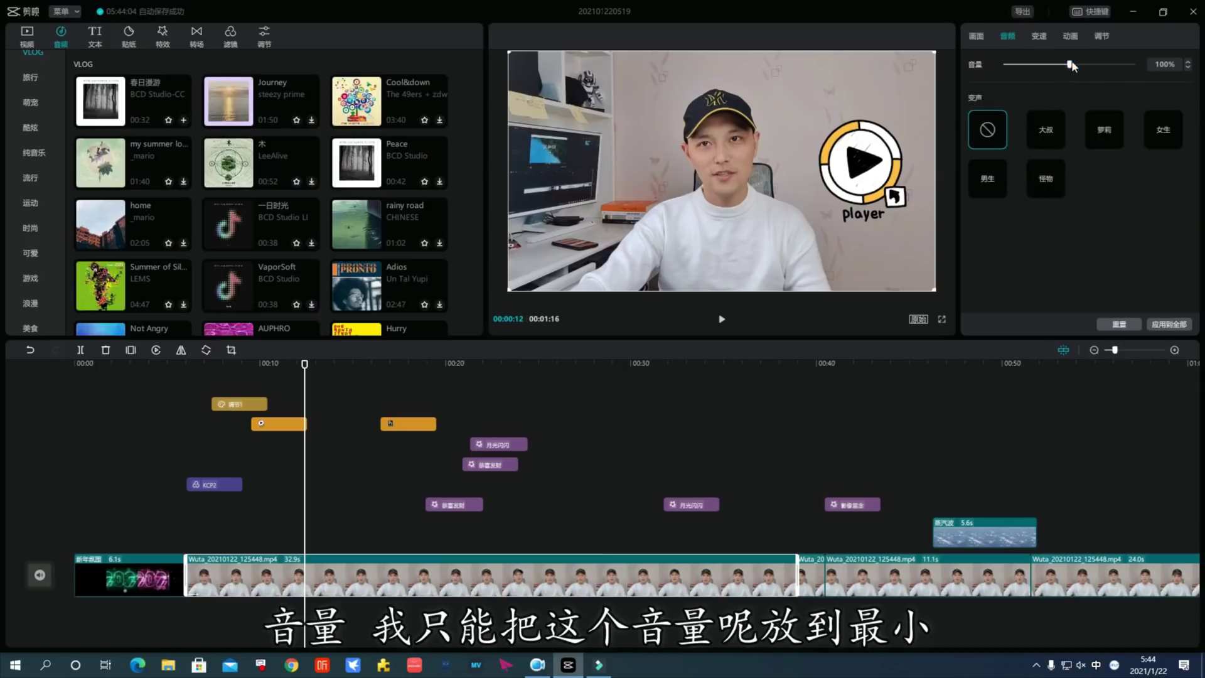
pyautogui.moveTo(1070, 64); pyautogui.dragTo(1003, 65)
pyautogui.click(464, 504)
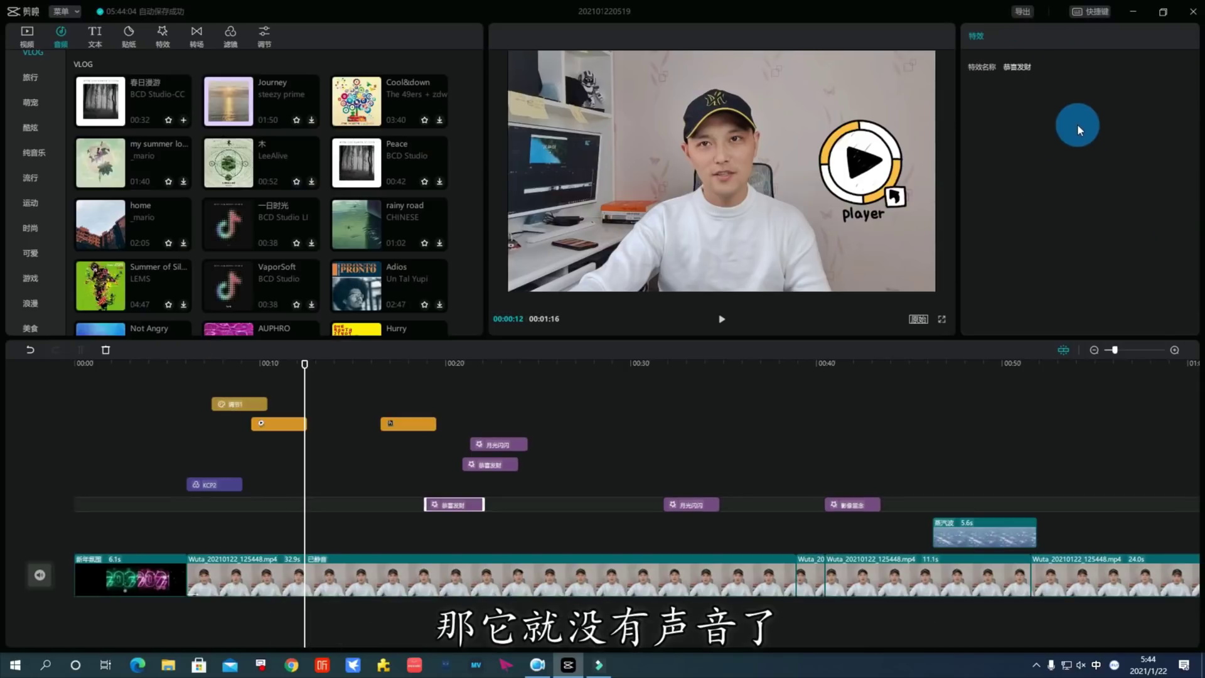
pyautogui.click(473, 564)
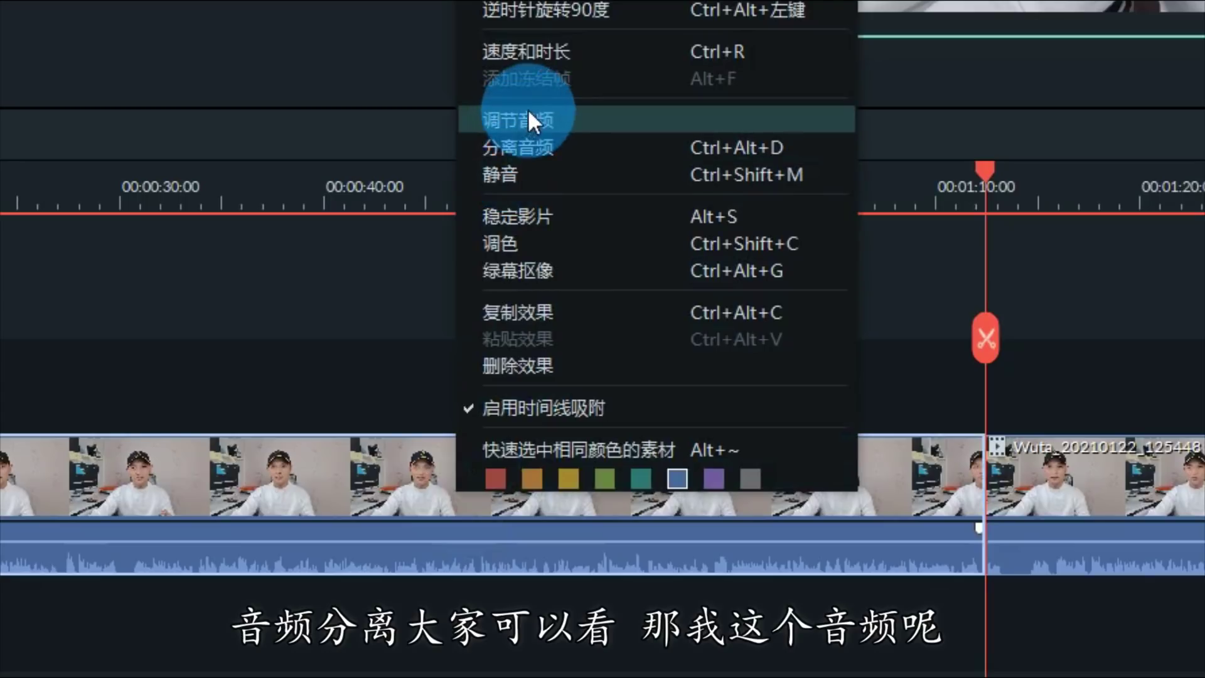
# Detach the clip's audio in Filmora9, shifting the video earlier and the audio later
pyautogui.click(539, 146)
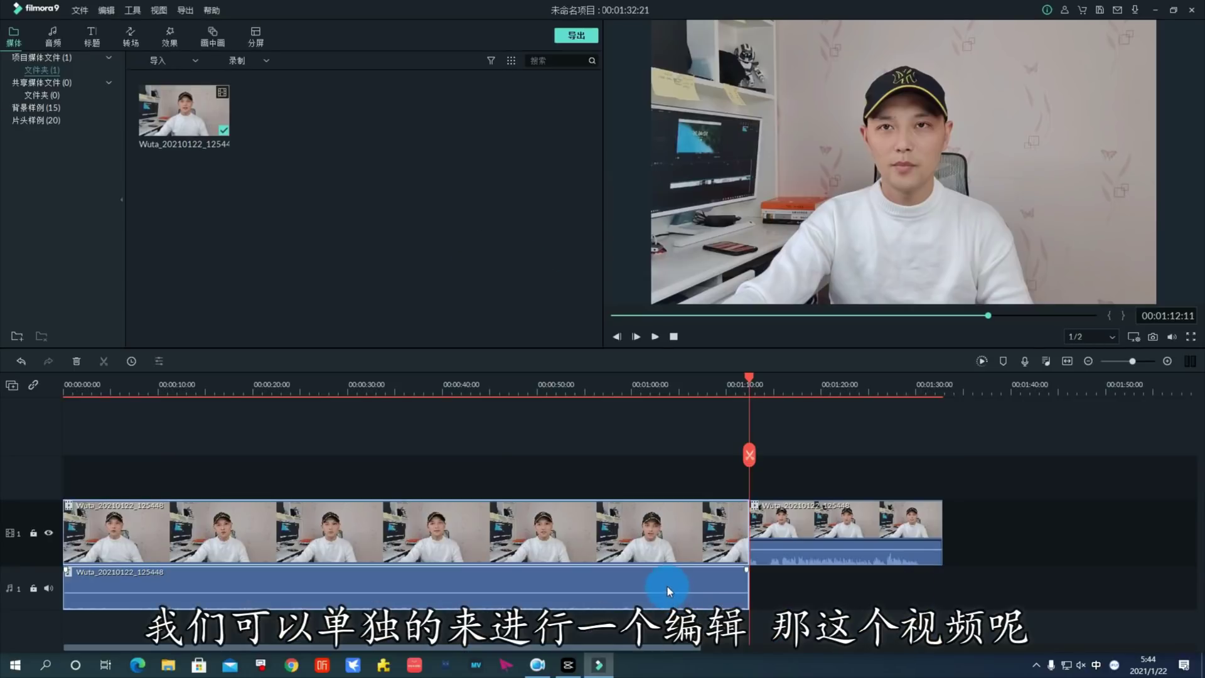
pyautogui.moveTo(667, 586); pyautogui.dragTo(860, 580)
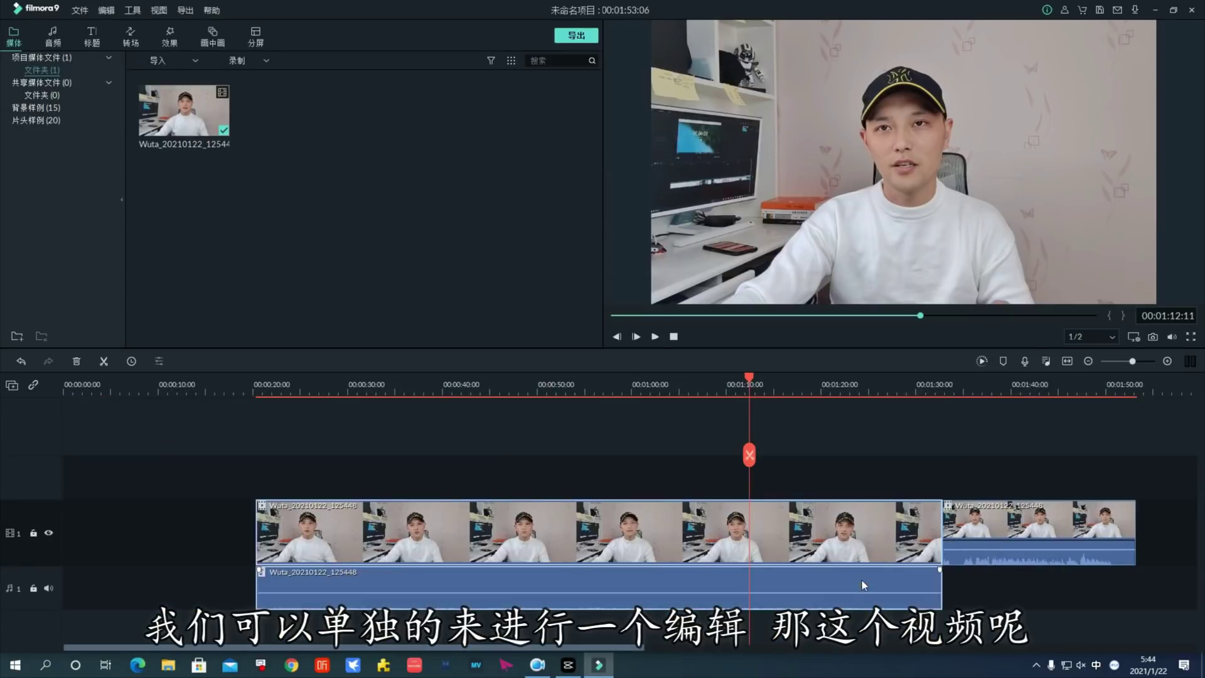
pyautogui.doubleClick(714, 581)
pyautogui.click(700, 536)
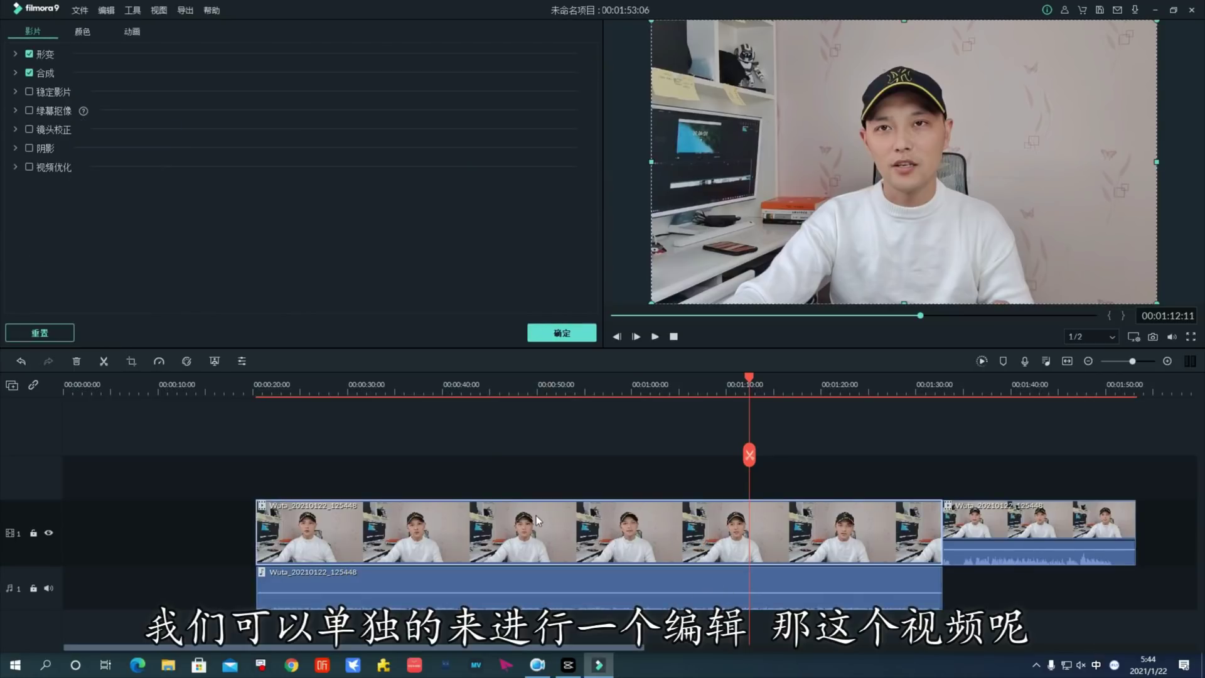
pyautogui.moveTo(696, 533); pyautogui.dragTo(535, 518)
pyautogui.doubleClick(626, 578)
pyautogui.moveTo(626, 578); pyautogui.dragTo(915, 578)
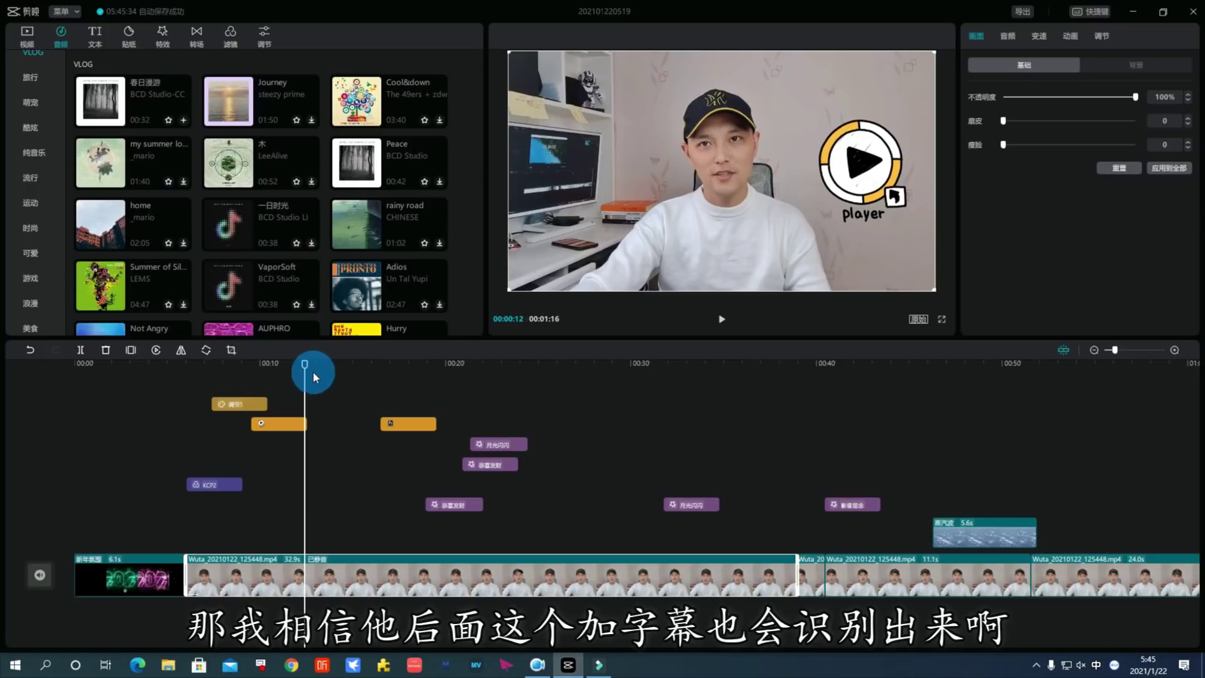
pyautogui.moveTo(312, 371); pyautogui.dragTo(328, 366)
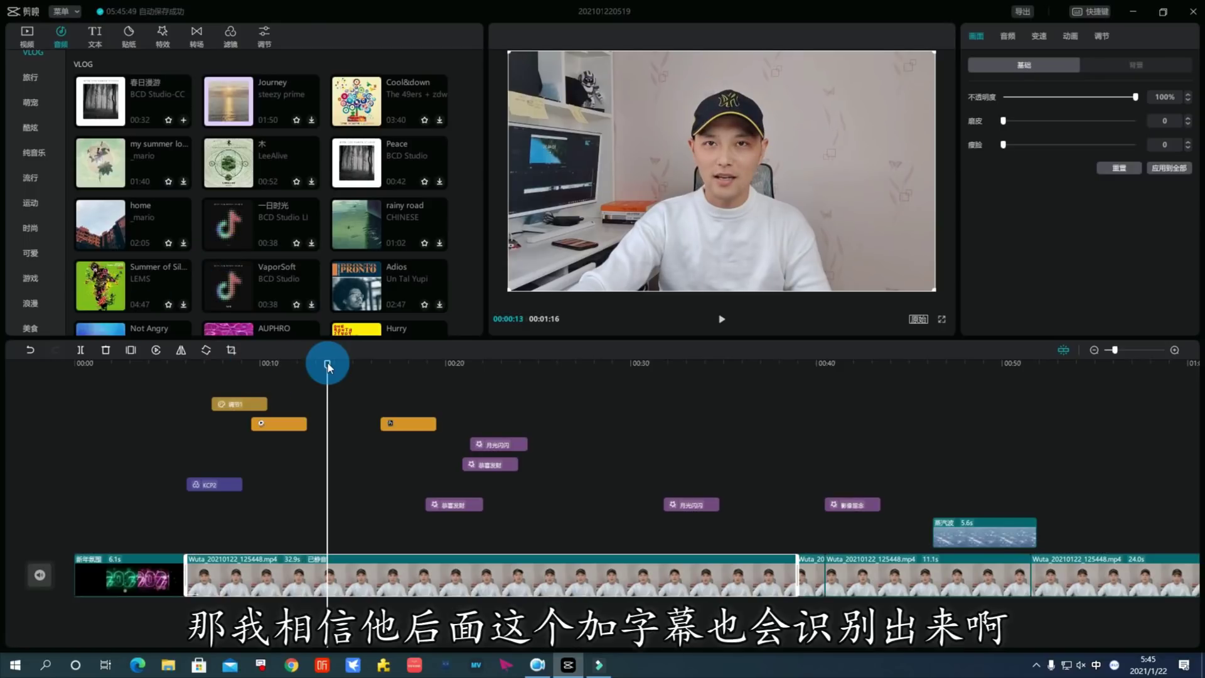
pyautogui.click(237, 363)
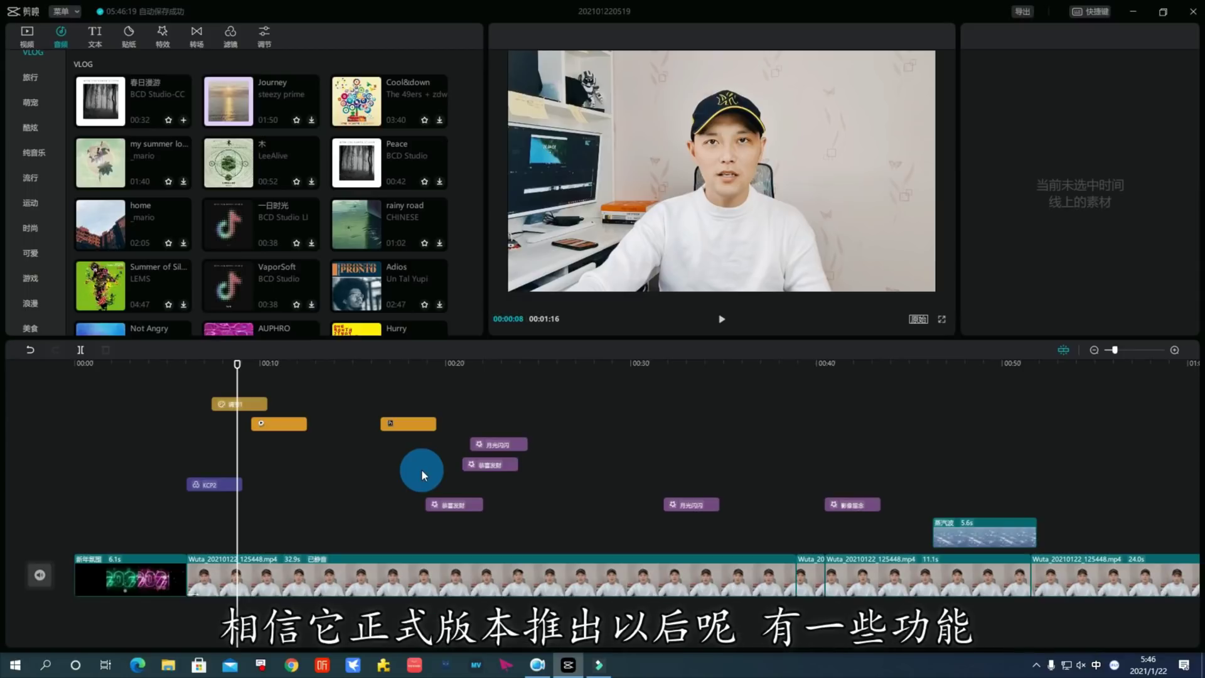
pyautogui.click(355, 365)
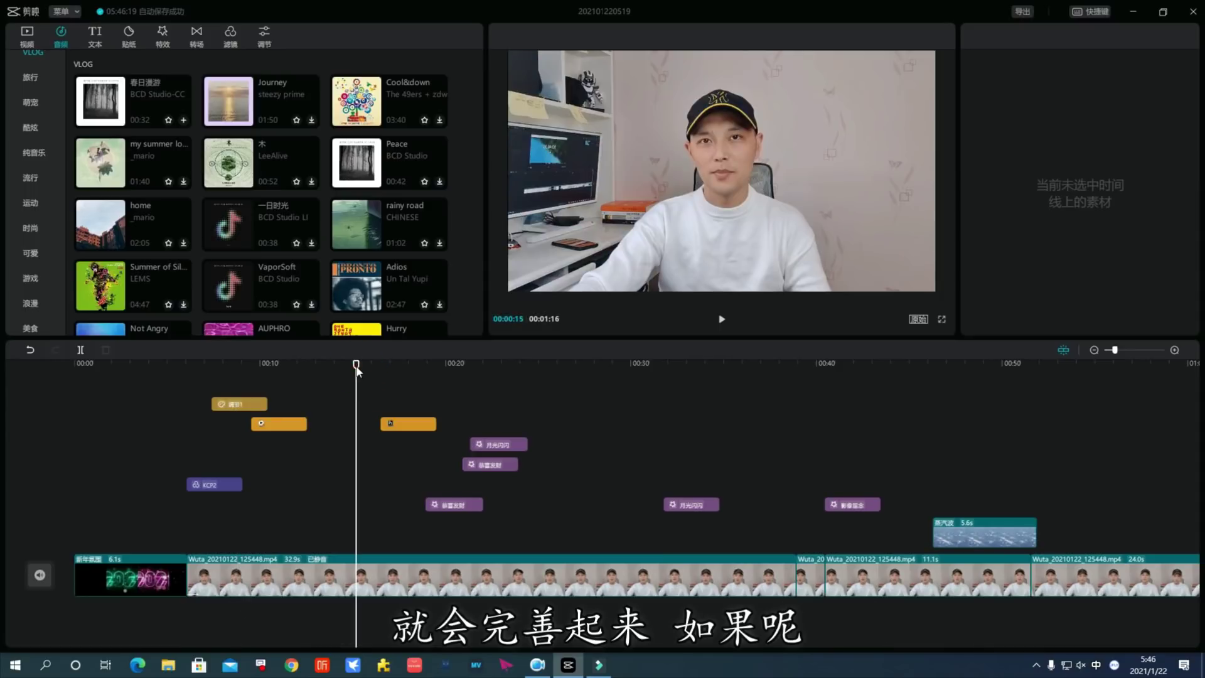